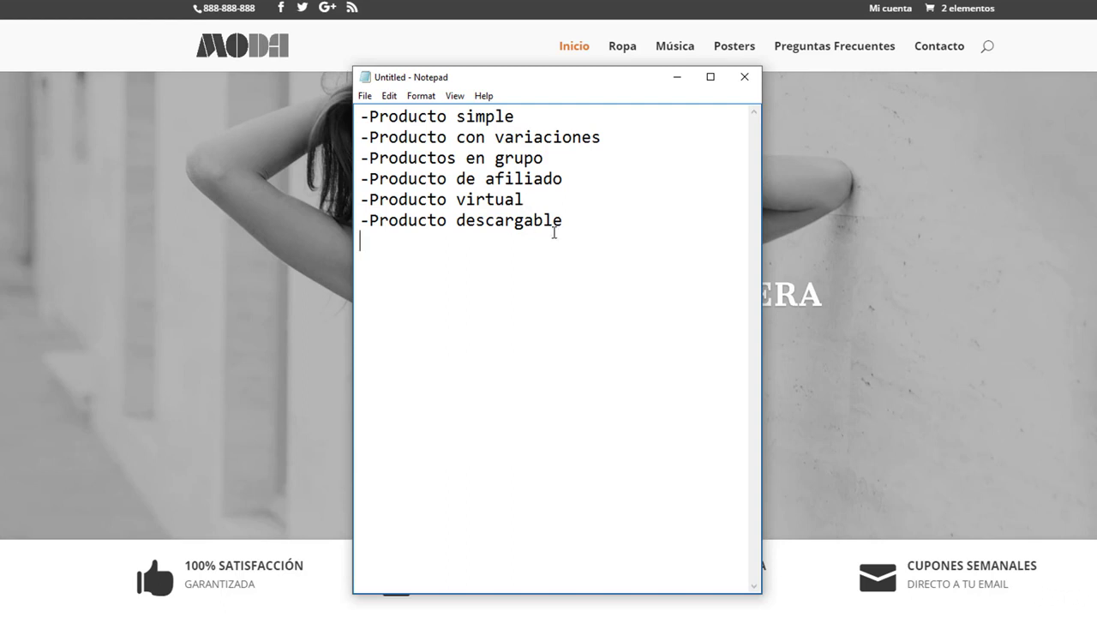
left_click_drag(574, 220, 359, 220)
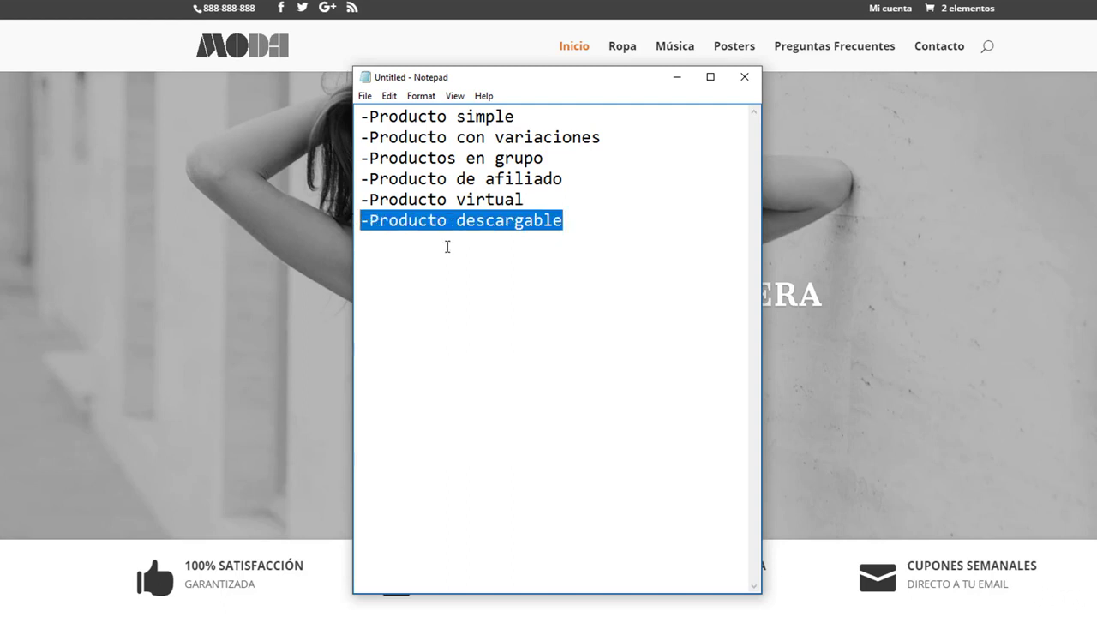
left_click(447, 246)
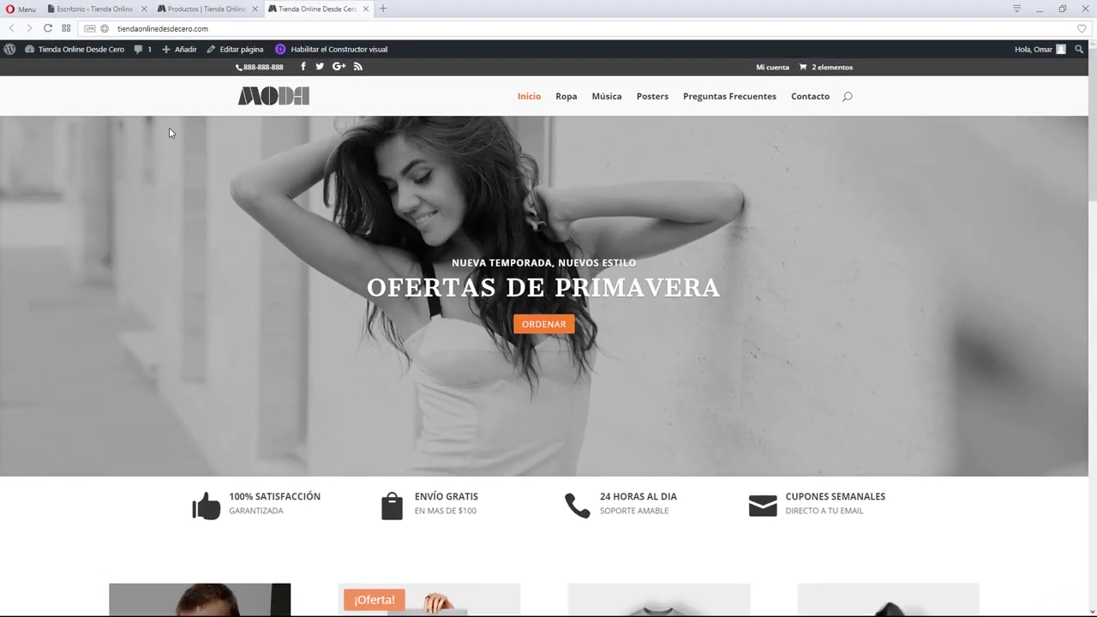
Step: Start a new WooCommerce product from the WordPress admin's product list
left_click(107, 11)
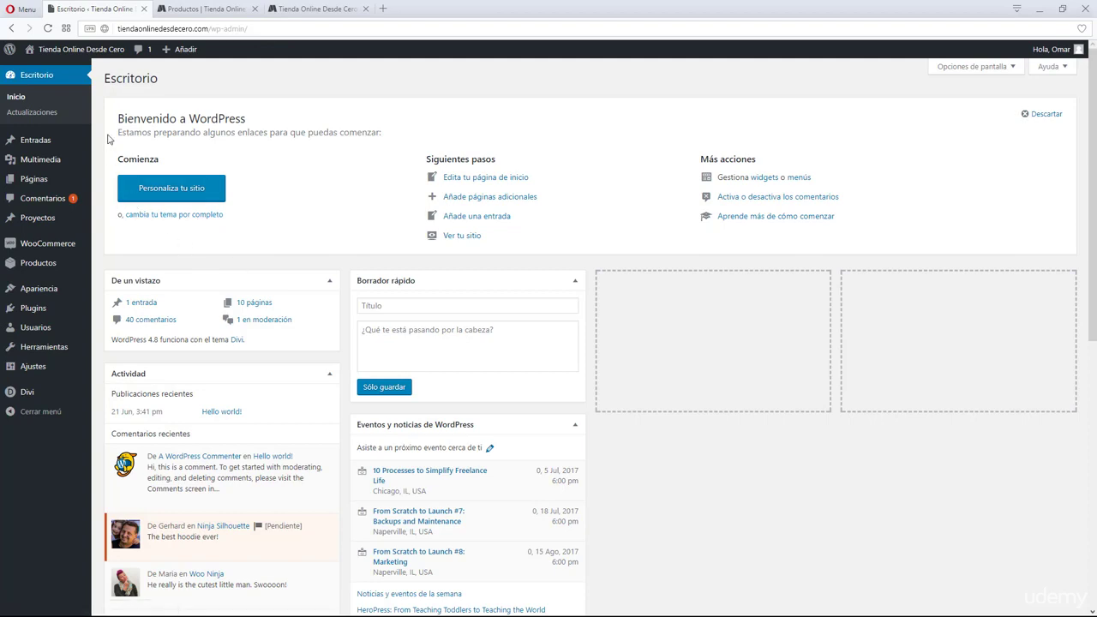
mouse_move(41, 277)
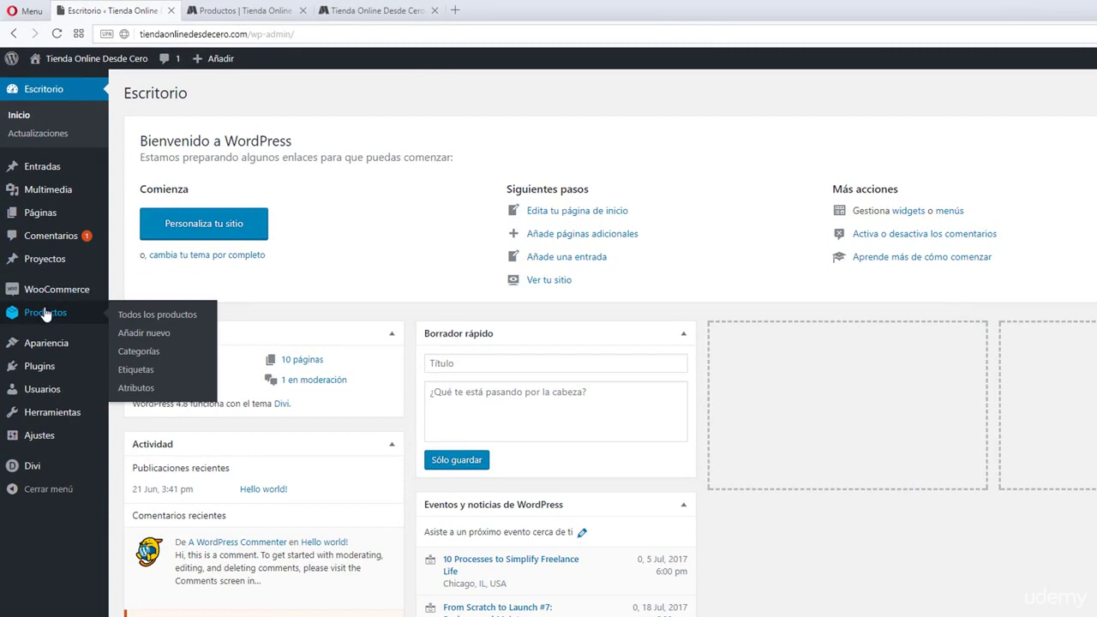
left_click(149, 320)
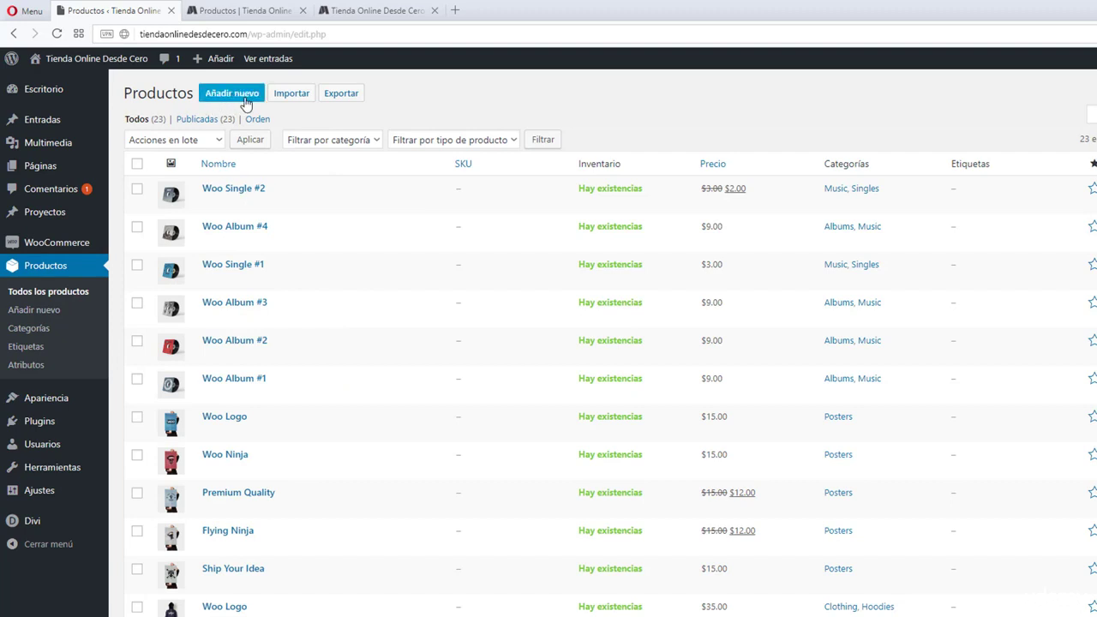
left_click(25, 314)
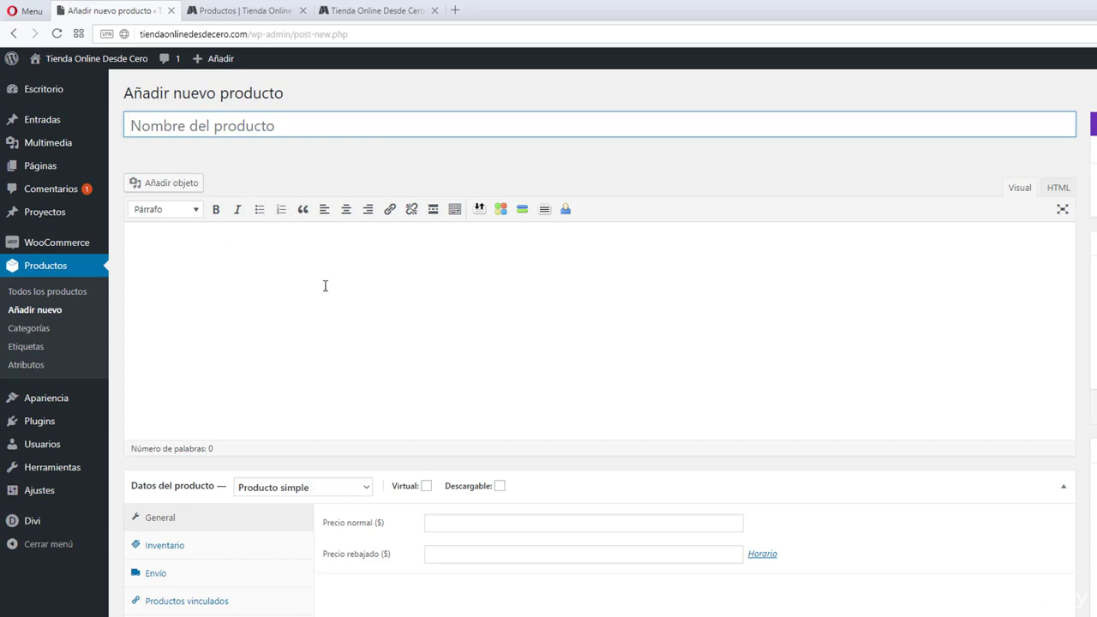
Step: Name the new product "Colección de Moda (2 Libros)"
scroll(322, 288, "down", 2)
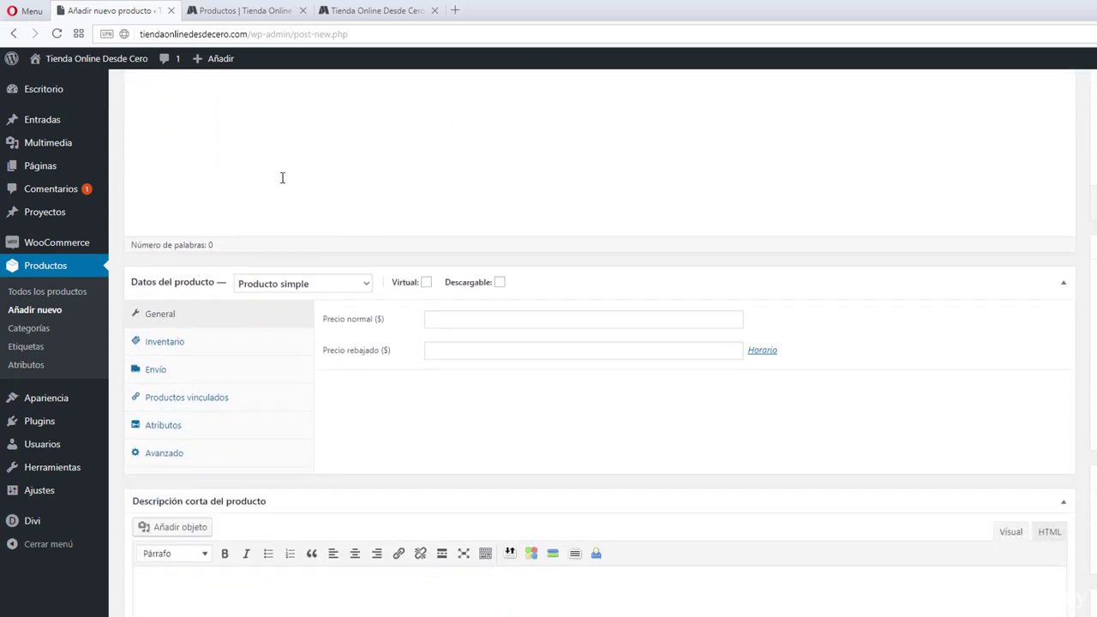
scroll(411, 344, "up", 3)
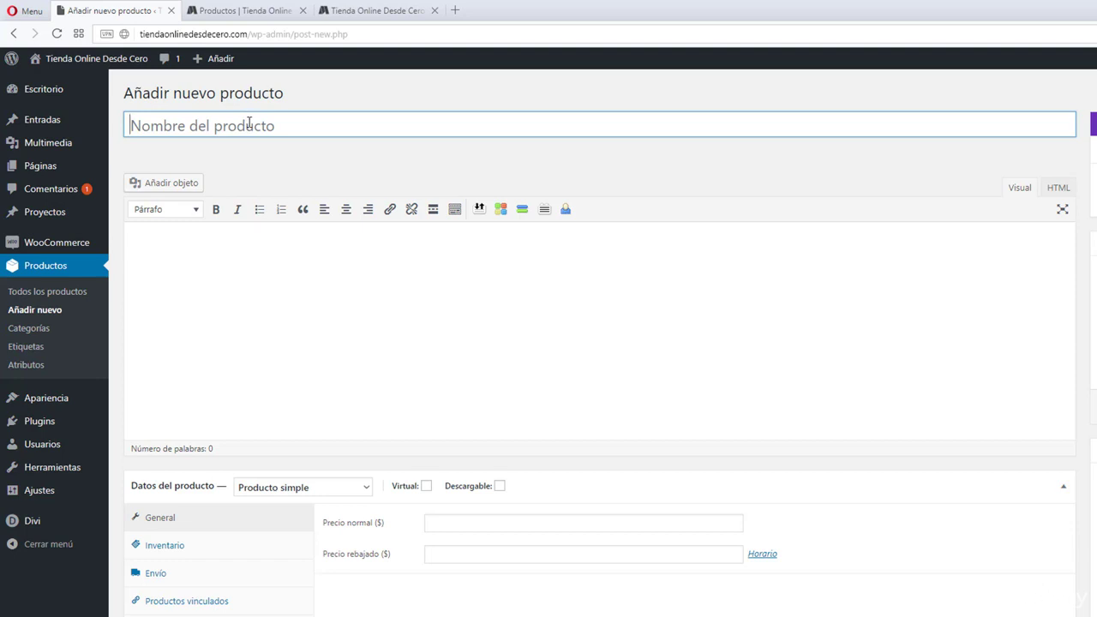
left_click(204, 126)
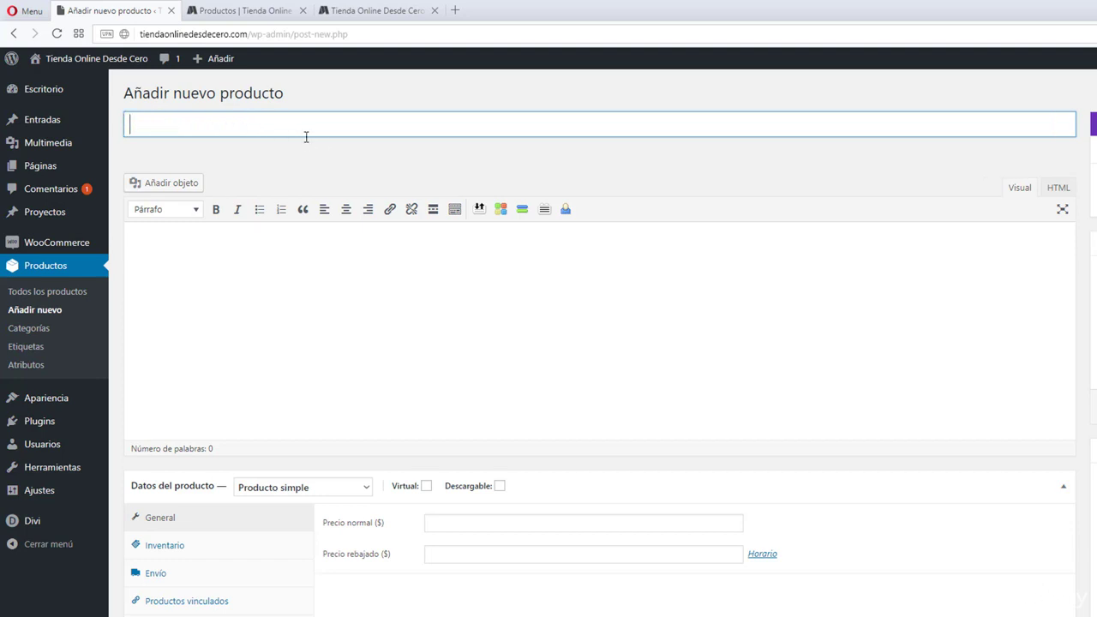
type("Colección de Moda (2 Libros)")
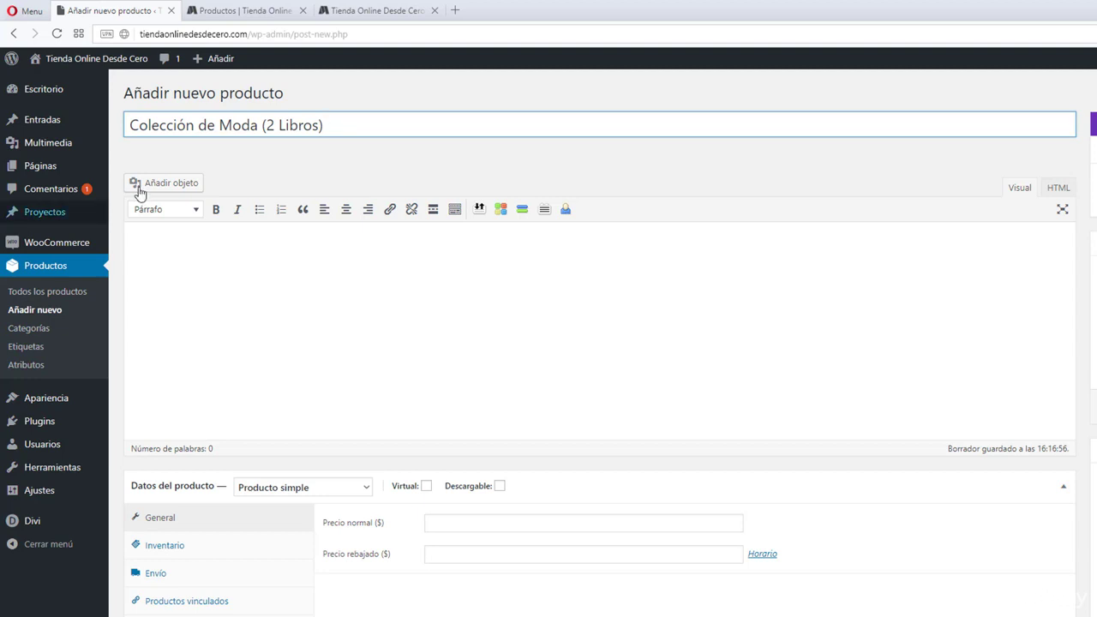
Step: Paste the copied Lorem ipsum paragraph into the product's main description
left_click(185, 295)
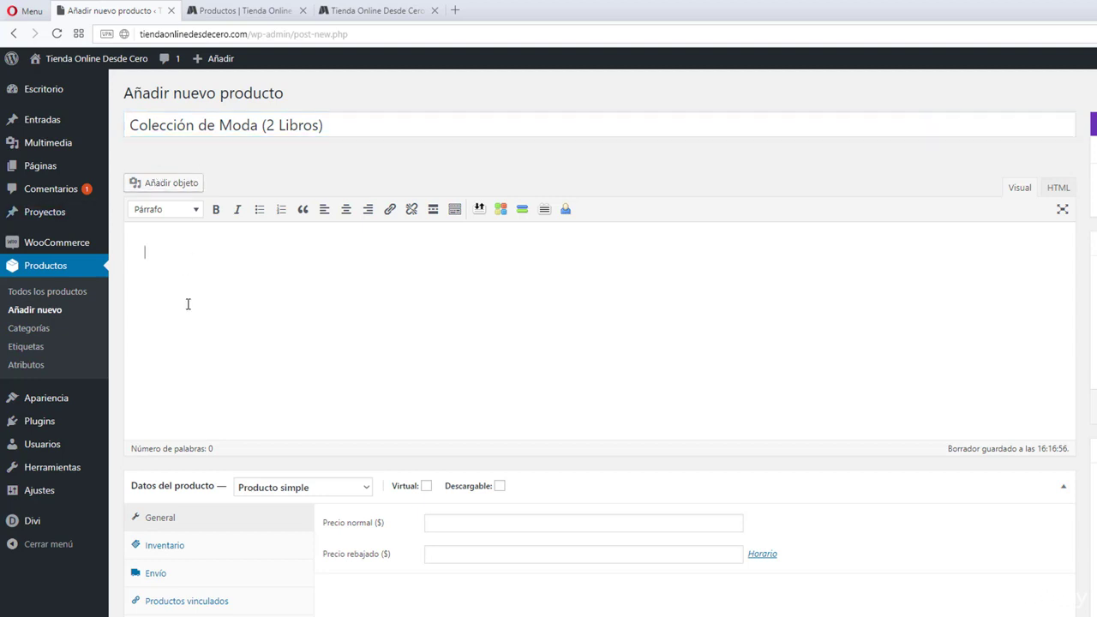
right_click(194, 257)
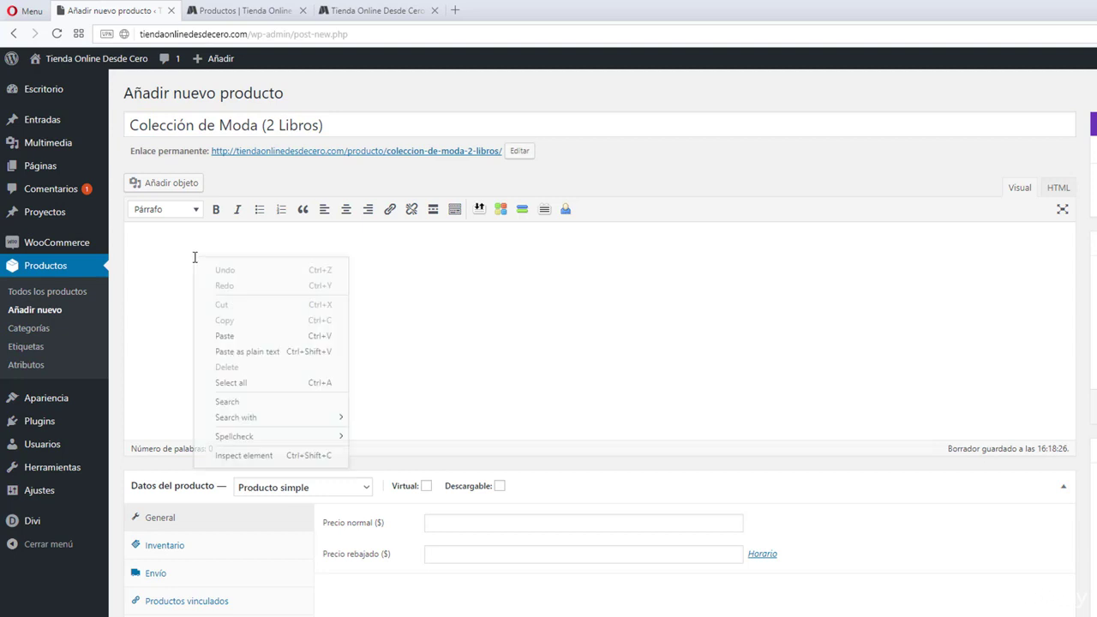
left_click(225, 336)
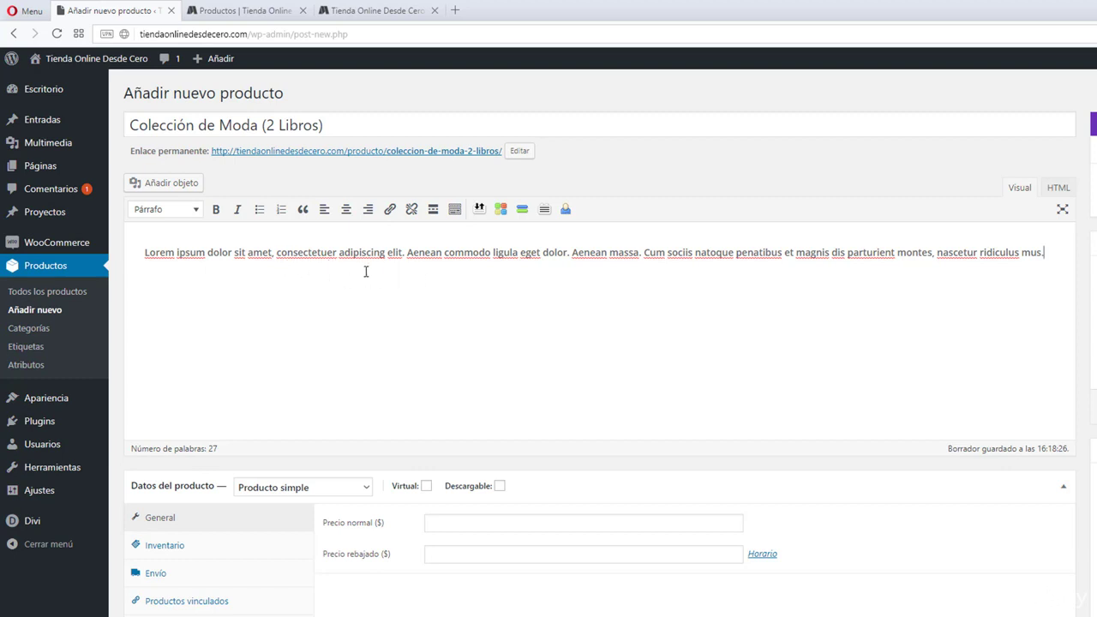
Step: Paste the same Lorem ipsum paragraph into the product's short description
scroll(314, 269, "down", 3)
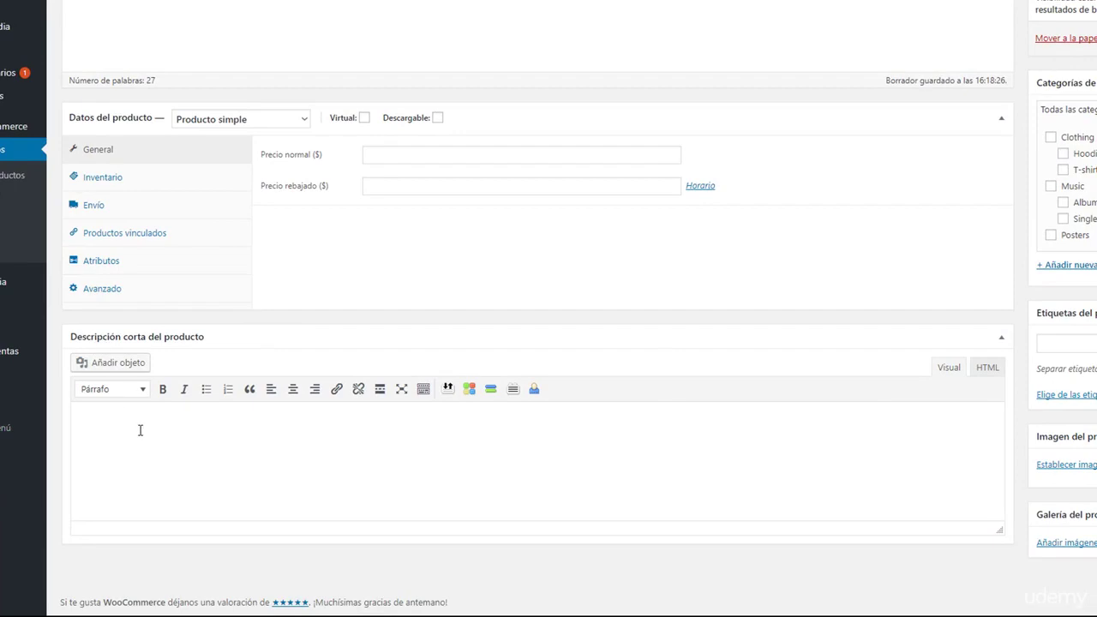
right_click(139, 430)
left_click(189, 294)
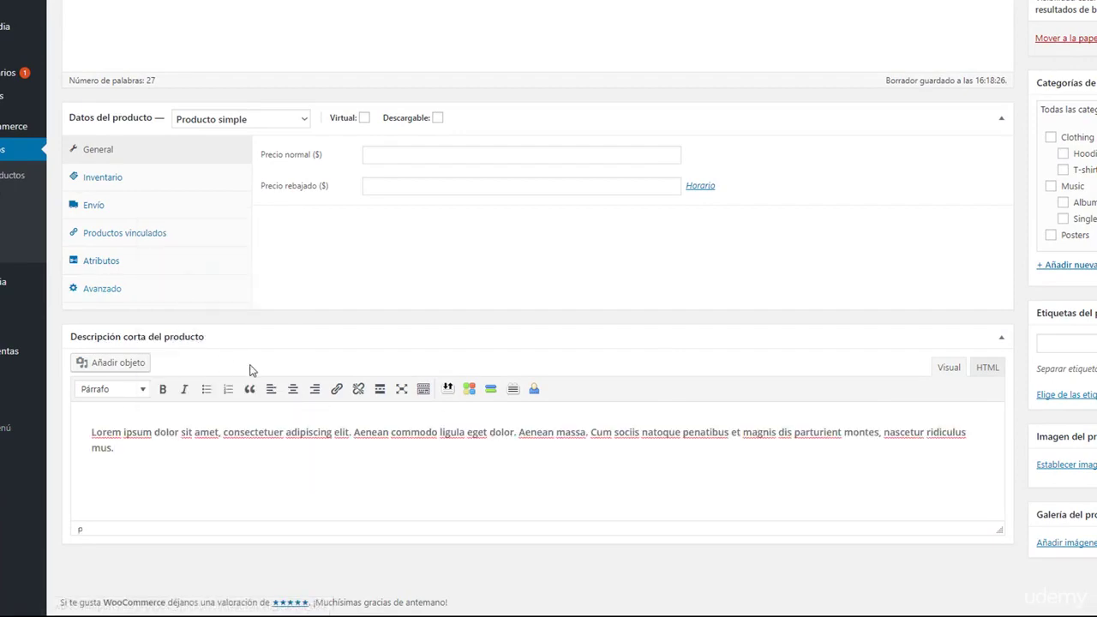
Step: View the Flying Ninja product in the store and examine where its short and full descriptions appear on the page
scroll(250, 371, "up", 2)
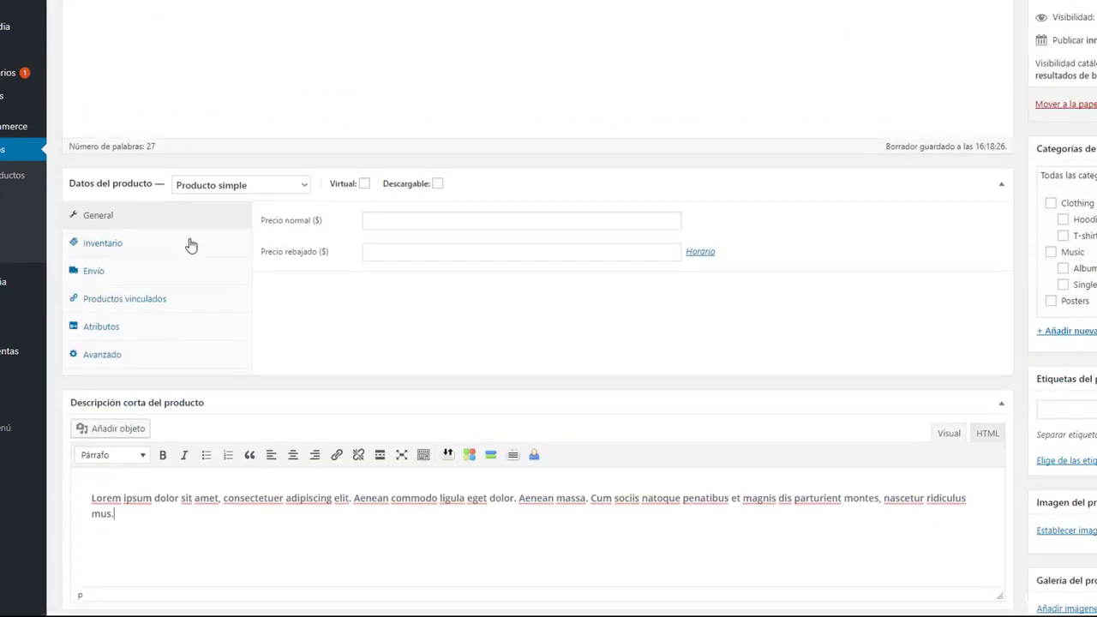
scroll(159, 452, "down", 1)
scroll(155, 257, "up", 3)
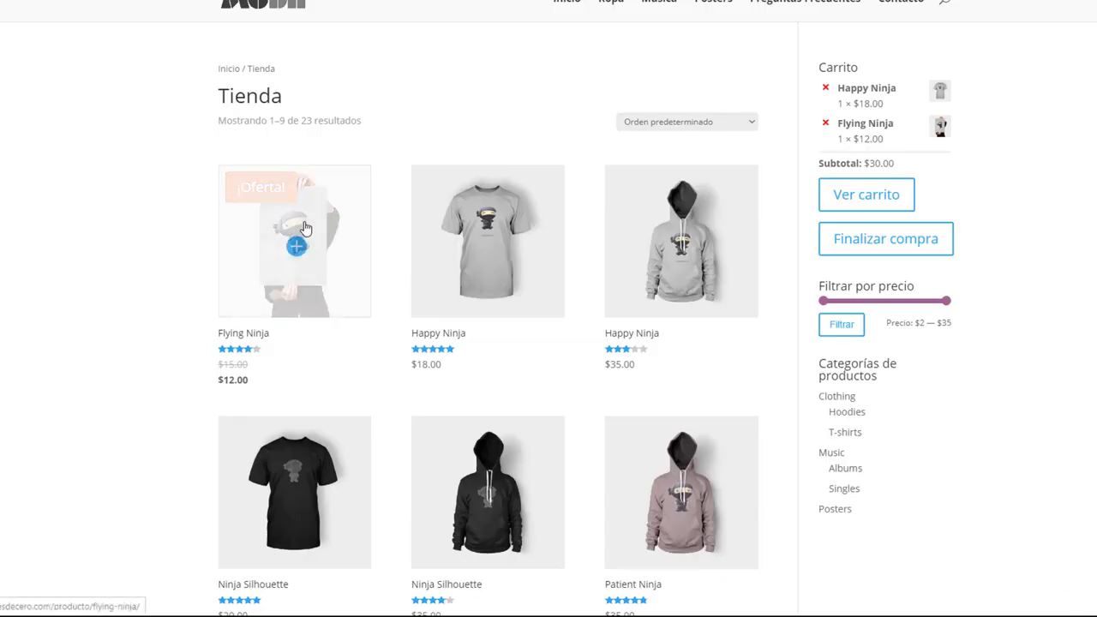
left_click(330, 259)
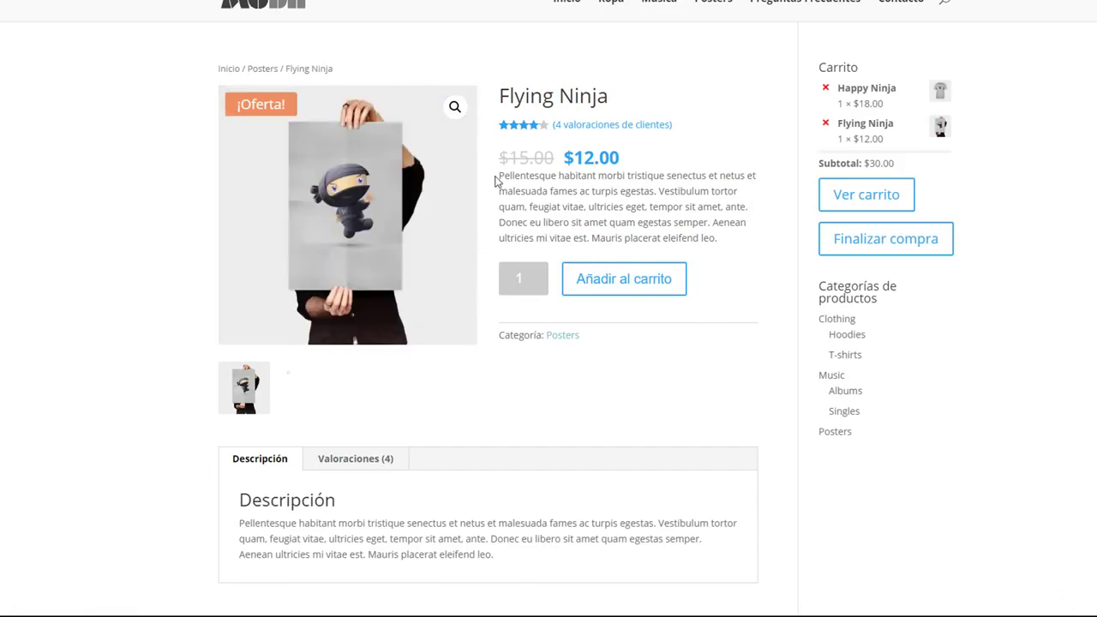
left_click_drag(499, 175, 720, 239)
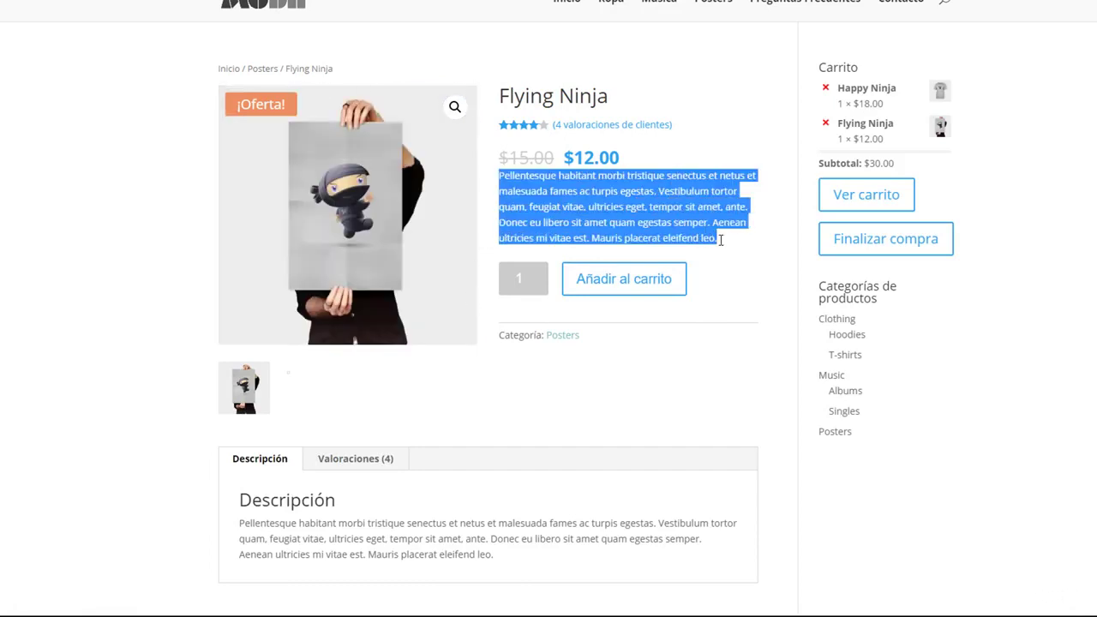
left_click(600, 228)
scroll(520, 247, "down", 2)
scroll(520, 247, "down", 1)
left_click_drag(506, 338, 216, 305)
left_click(351, 337)
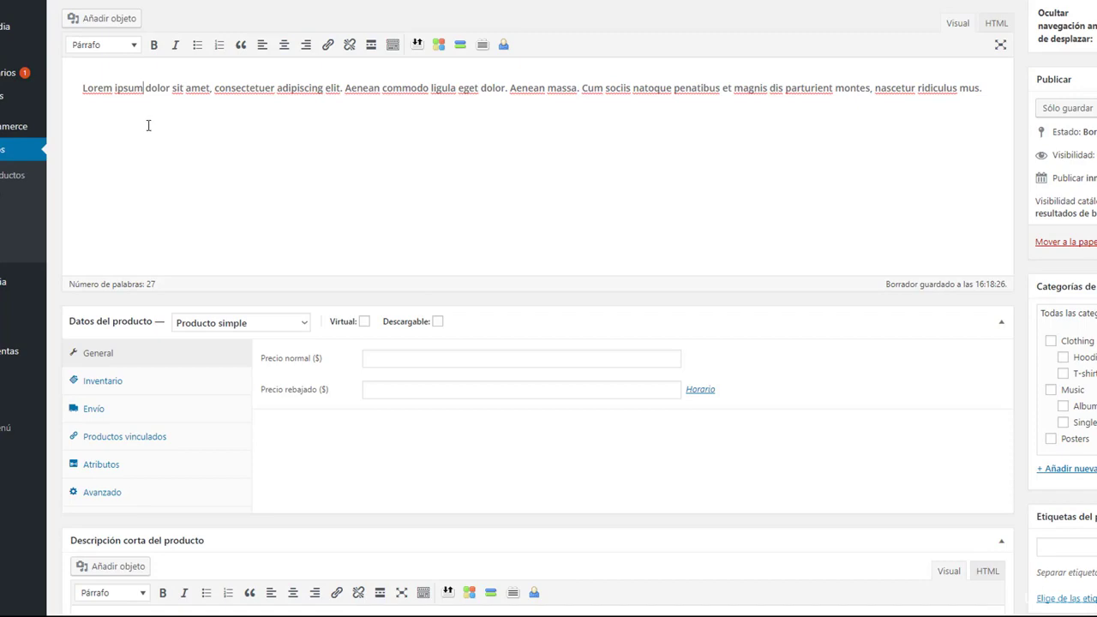
Step: Create a new product category named "Libros" for the product, without a parent category
scroll(687, 227, "down", 1)
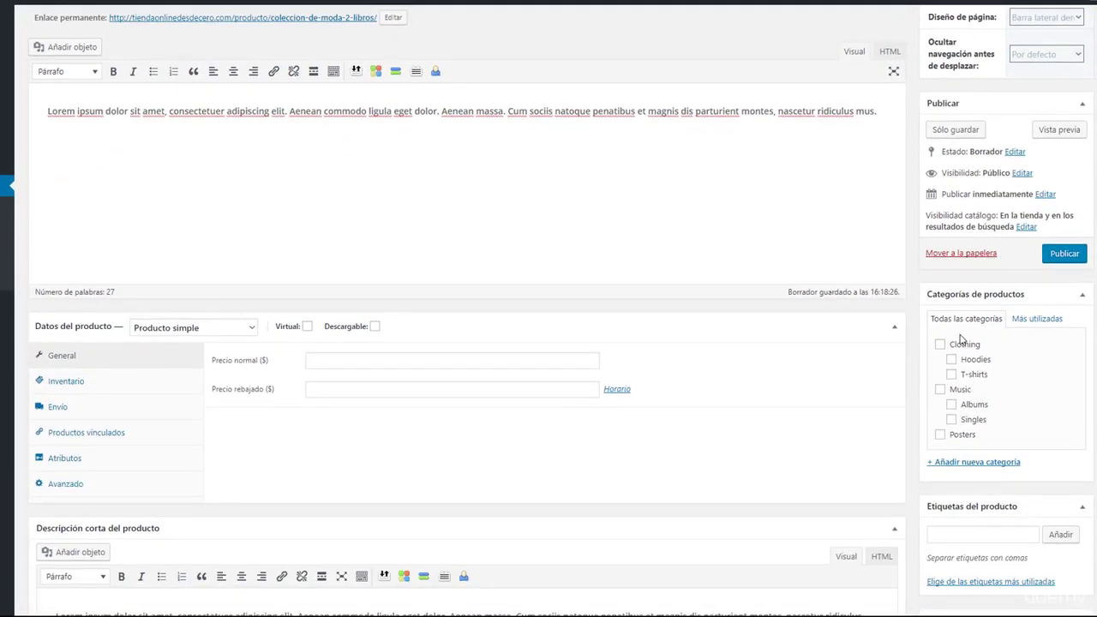
scroll(685, 270, "up", 1)
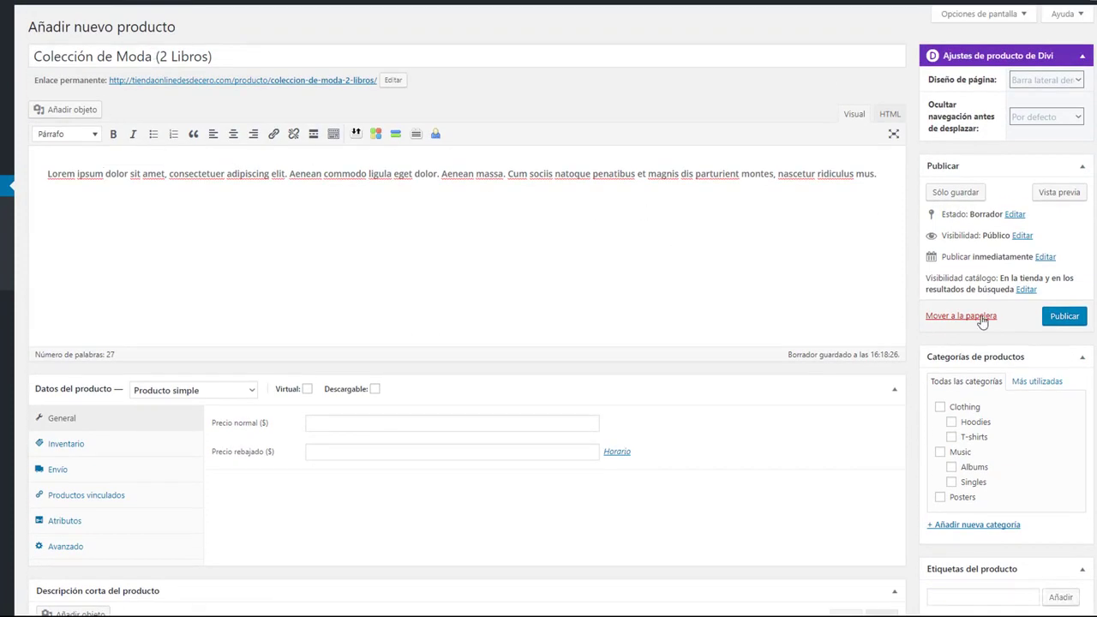
scroll(974, 384, "down", 1)
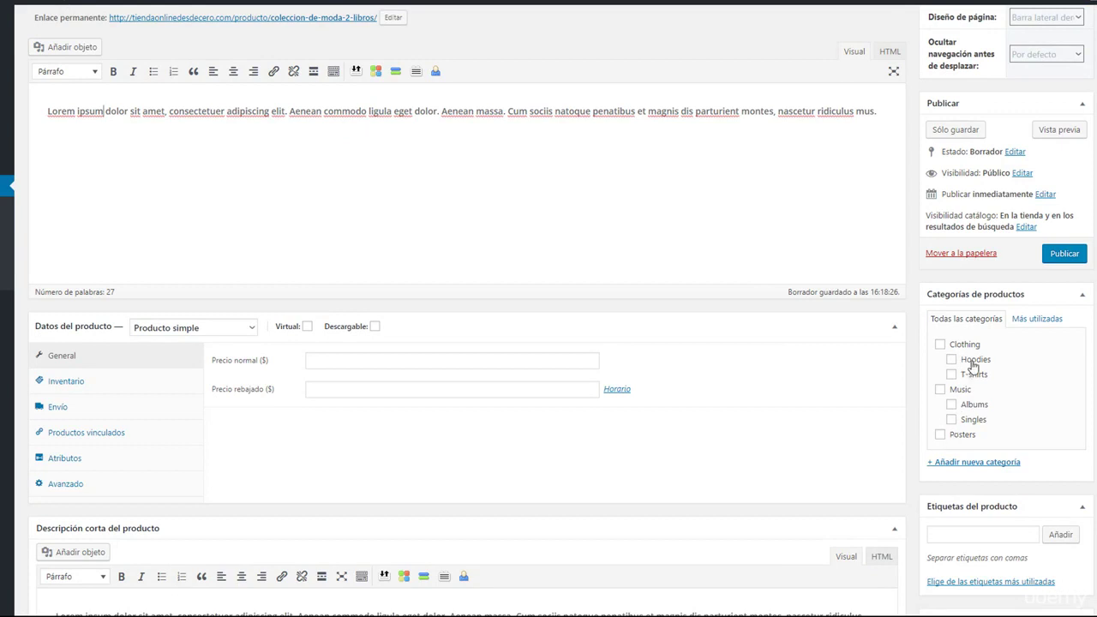
left_click(989, 467)
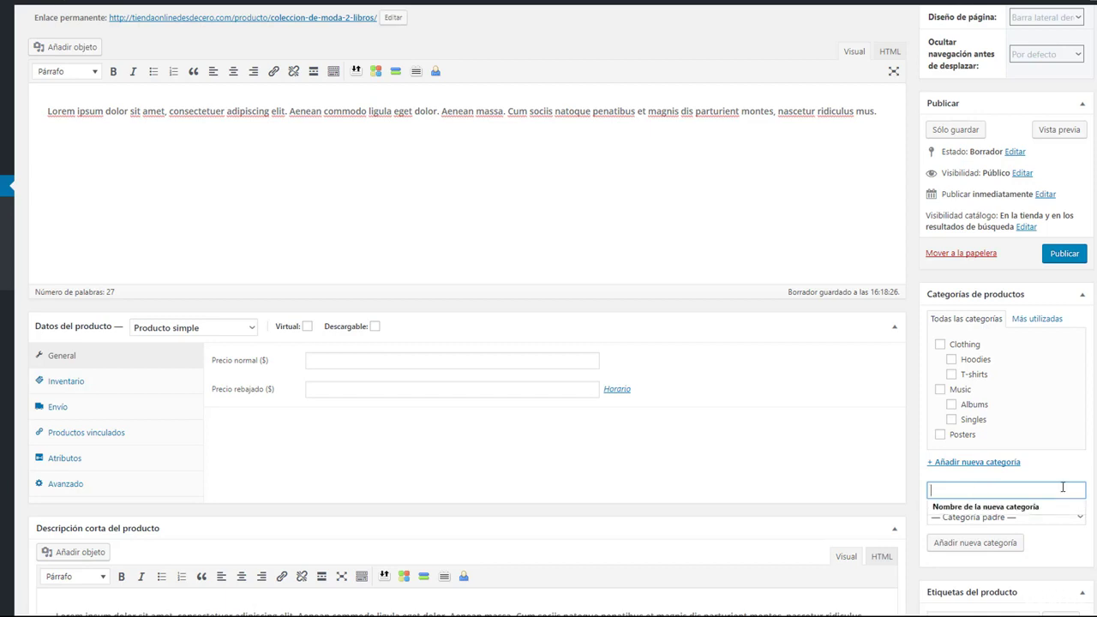
type("Libros")
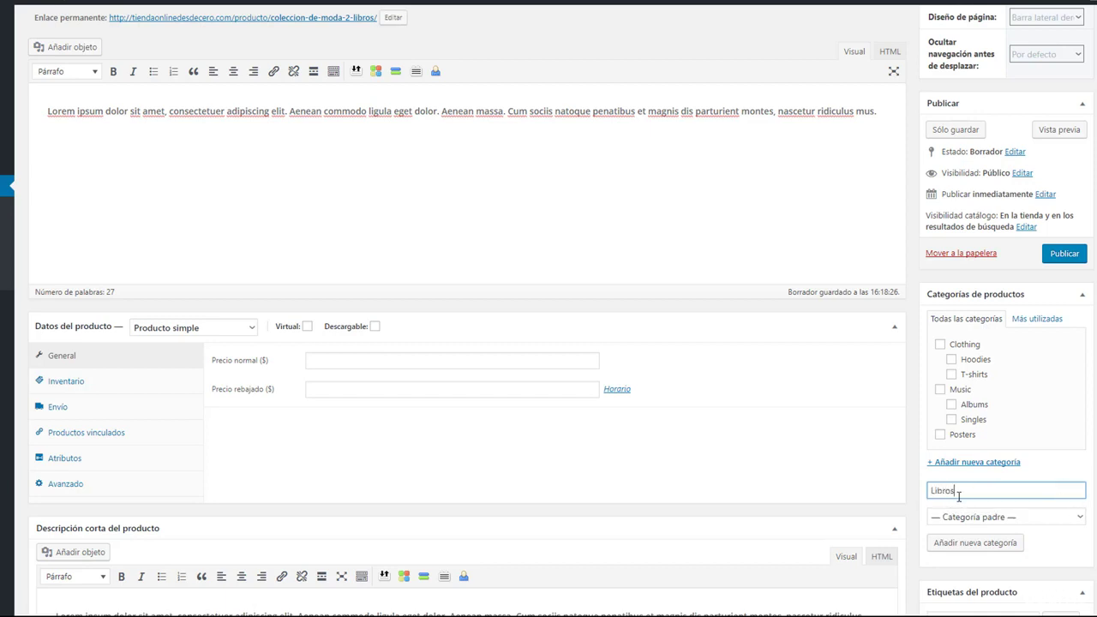
left_click(957, 543)
Step: Review the available product types and choose "Producto simple" for this product
scroll(688, 339, "up", 1)
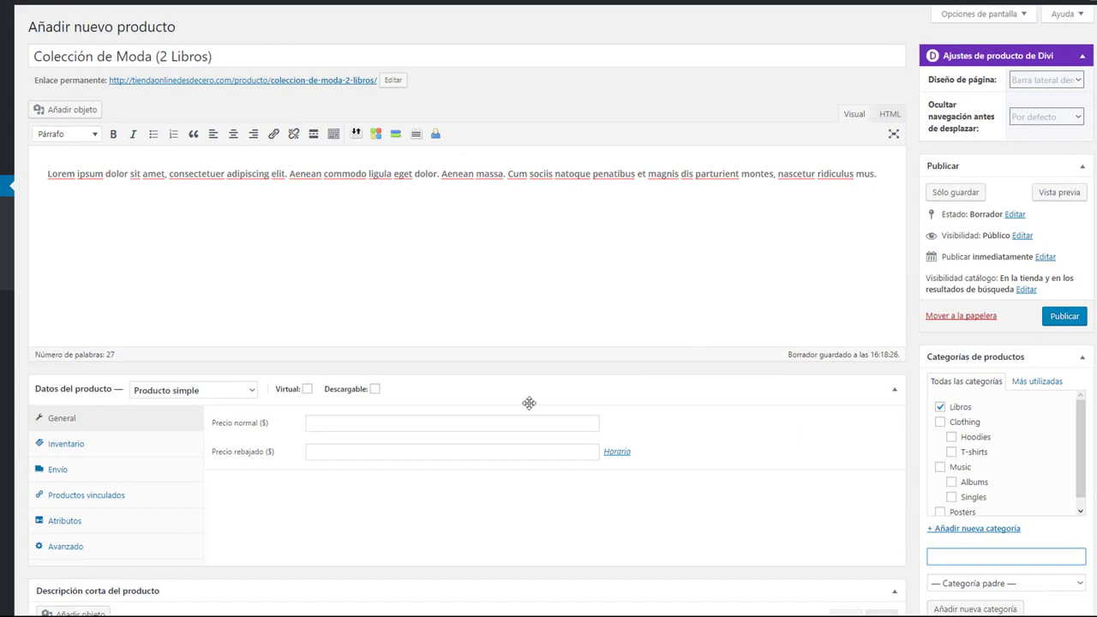
scroll(514, 300, "down", 3)
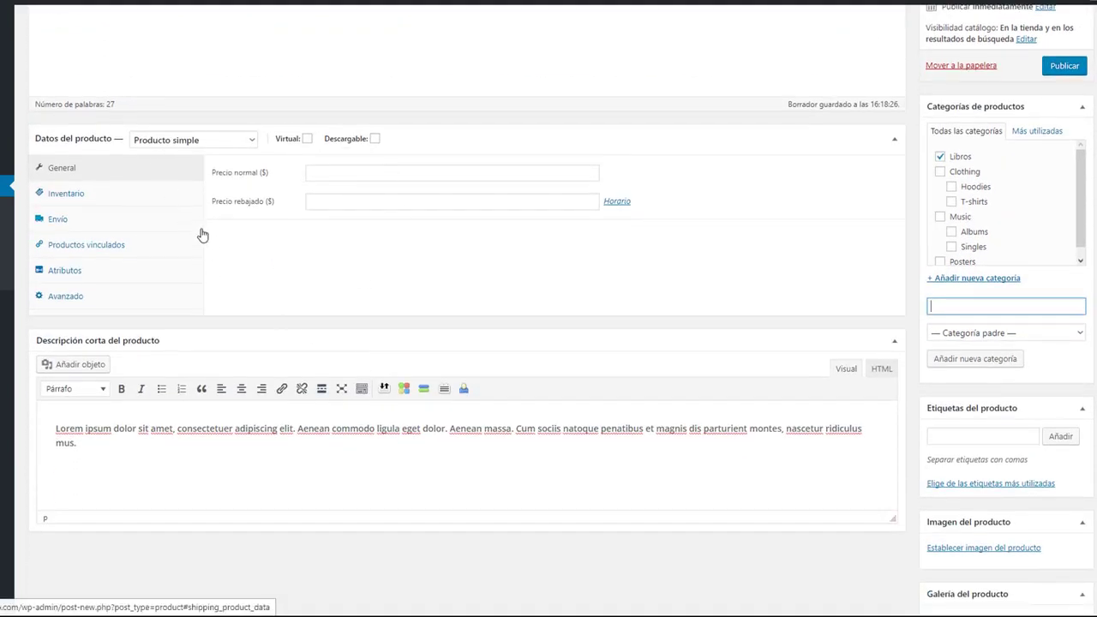
scroll(223, 250, "up", 1)
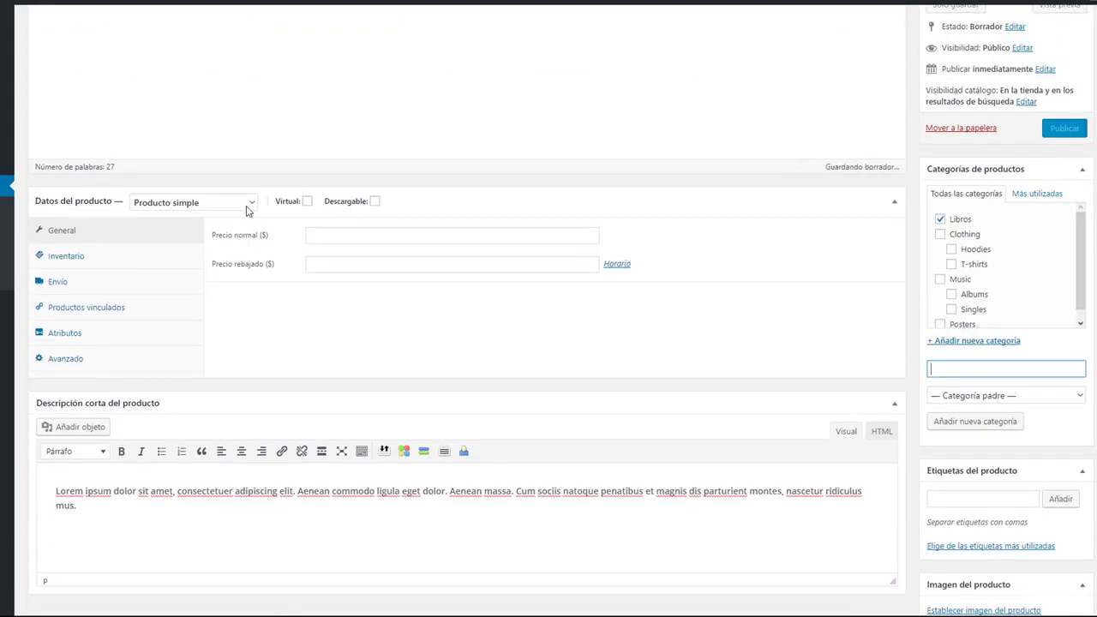
left_click(249, 206)
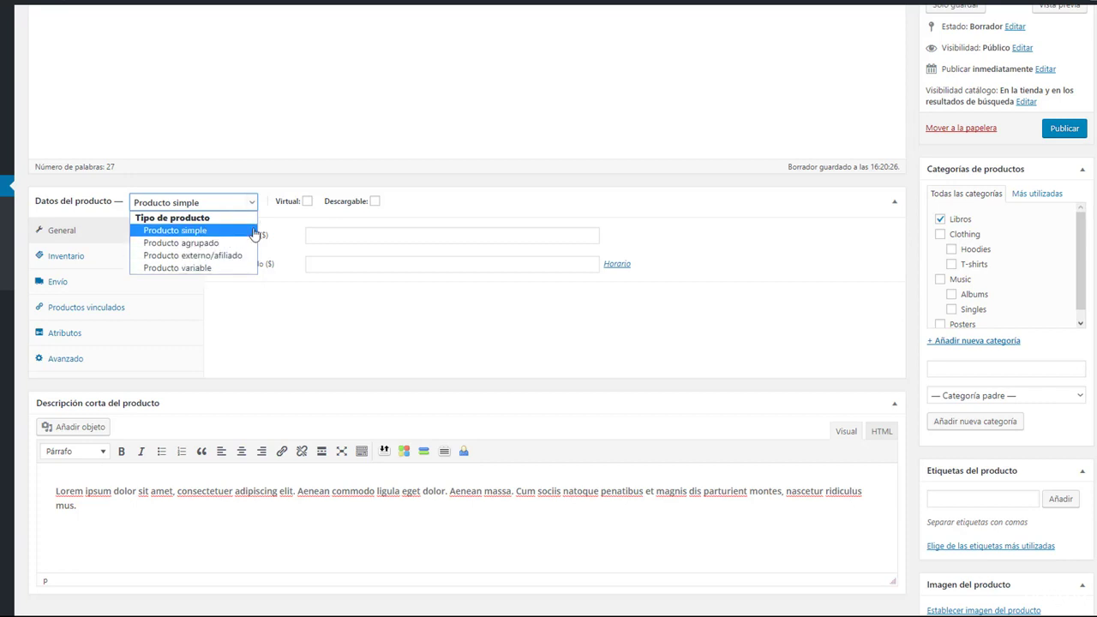
left_click(215, 229)
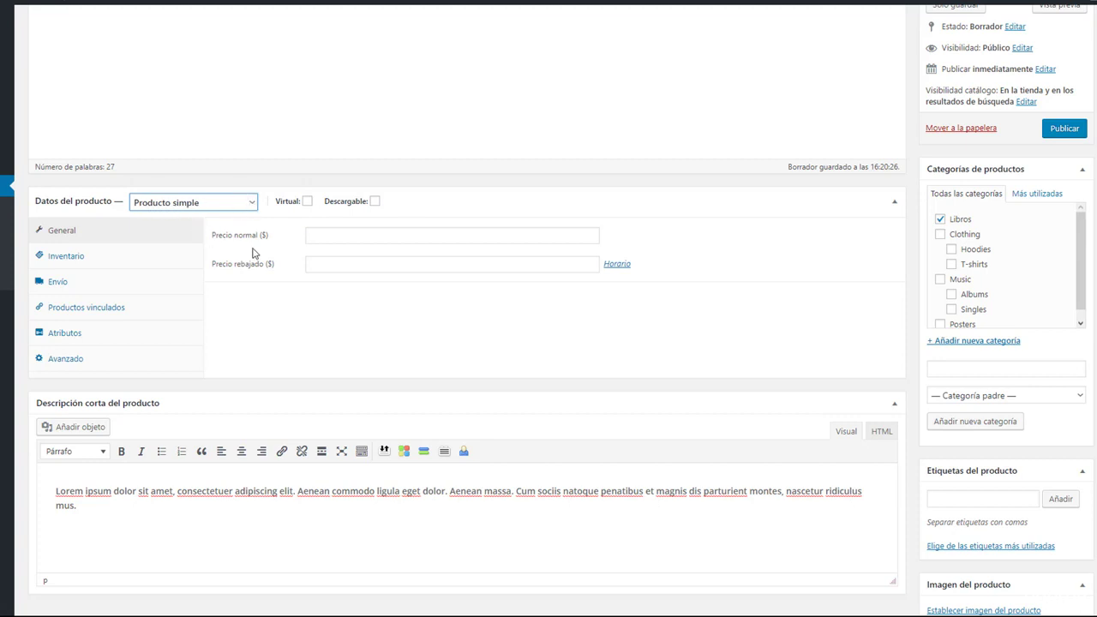
Step: Set the product's regular price to 19.99 and its sale price to 9.99
left_click(355, 237)
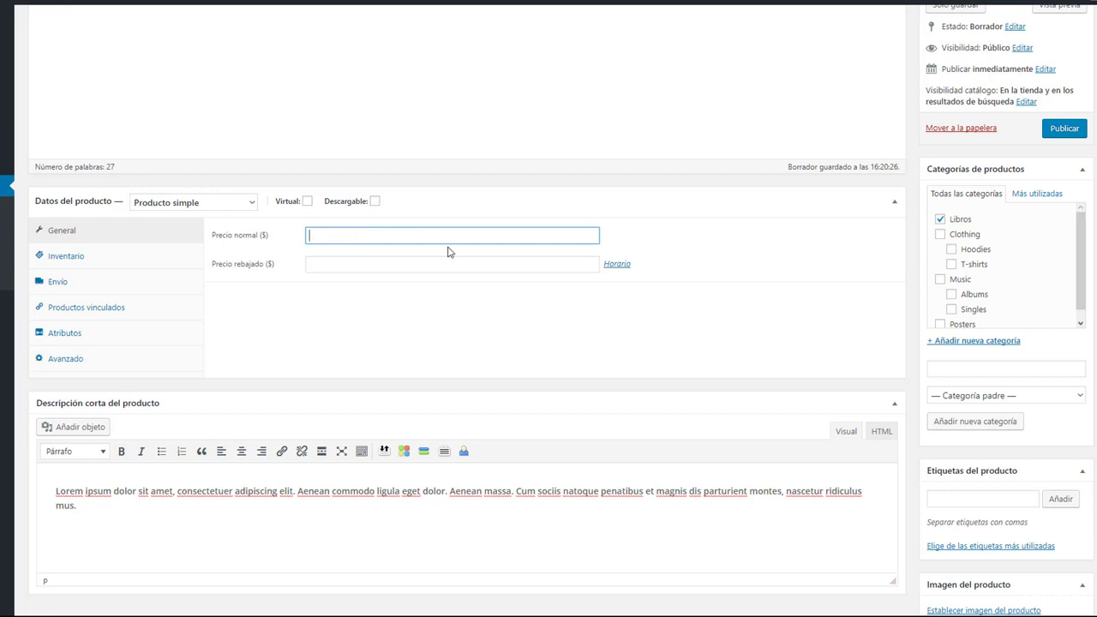
type("19.99")
left_click(335, 266)
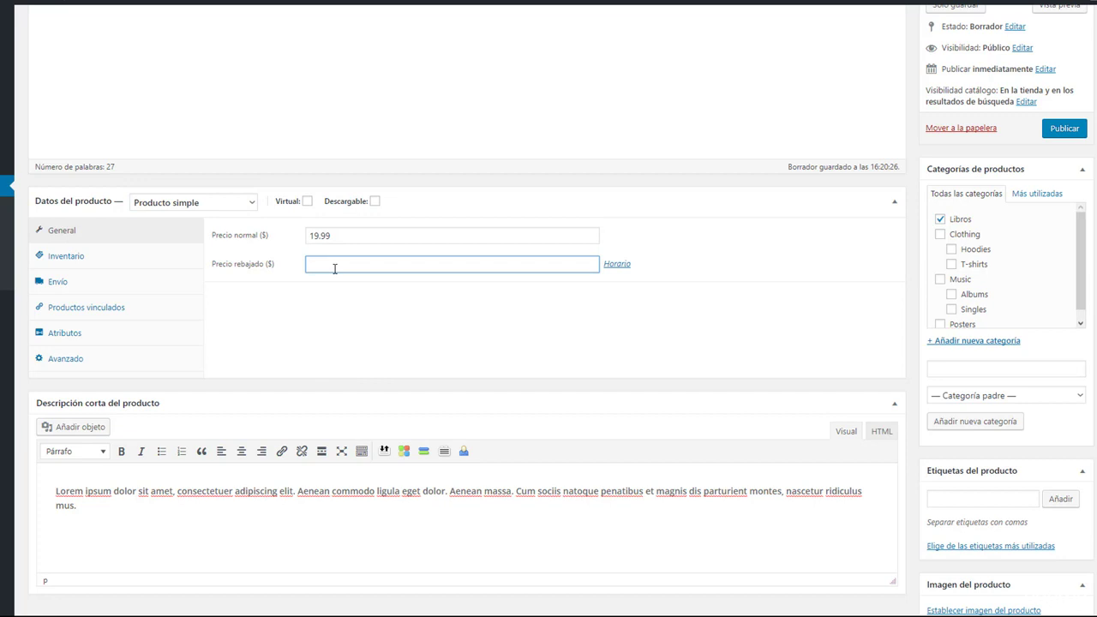
type("9.99")
Step: Schedule the sale price to start on 2017-06-01 and choose an end date for it
left_click(617, 265)
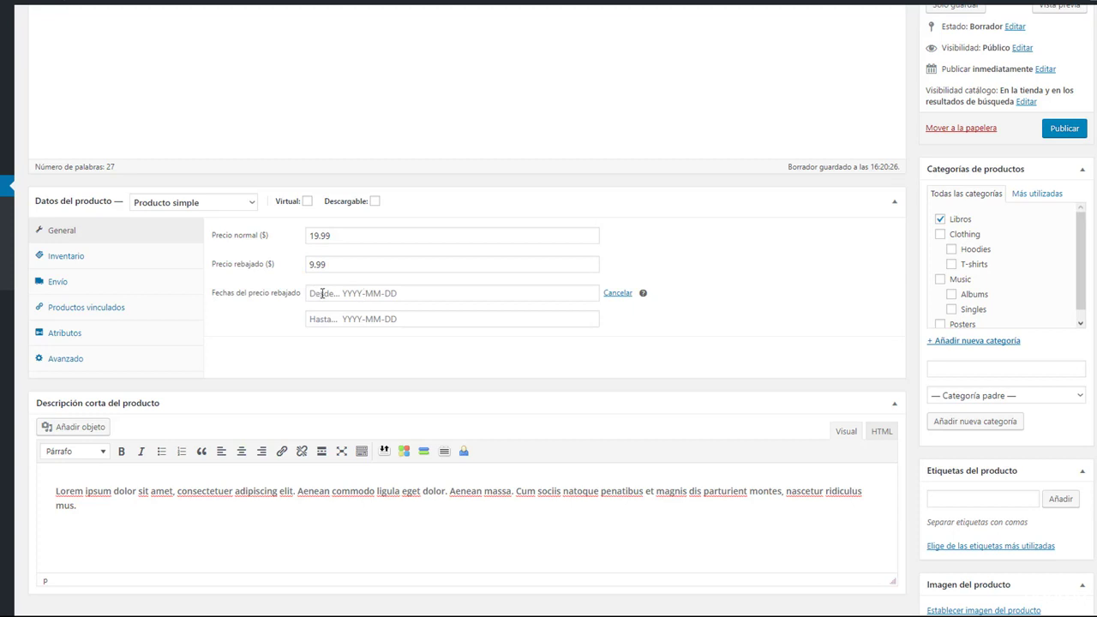
left_click(322, 293)
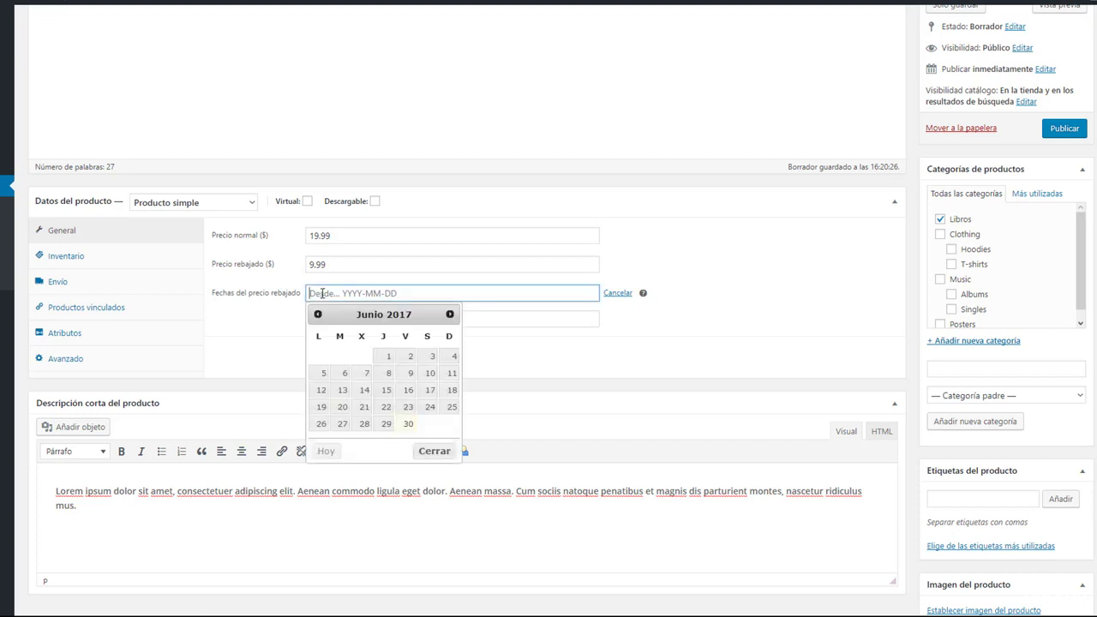
left_click(382, 357)
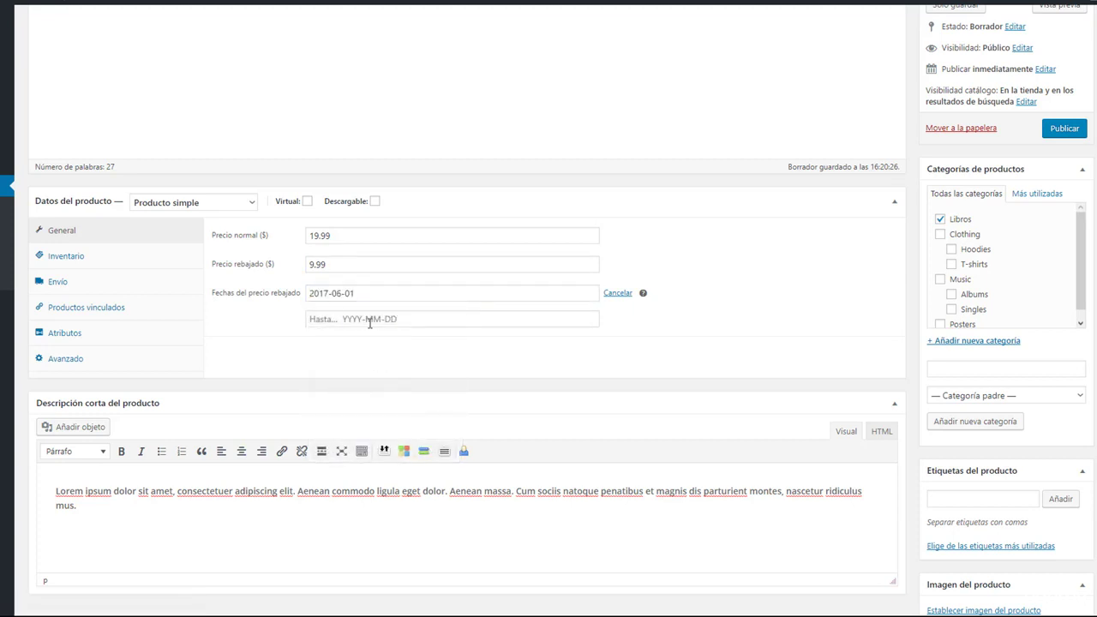
left_click(369, 321)
left_click(387, 448)
Step: Set the product's SKU to L001 in its inventory data
left_click(75, 263)
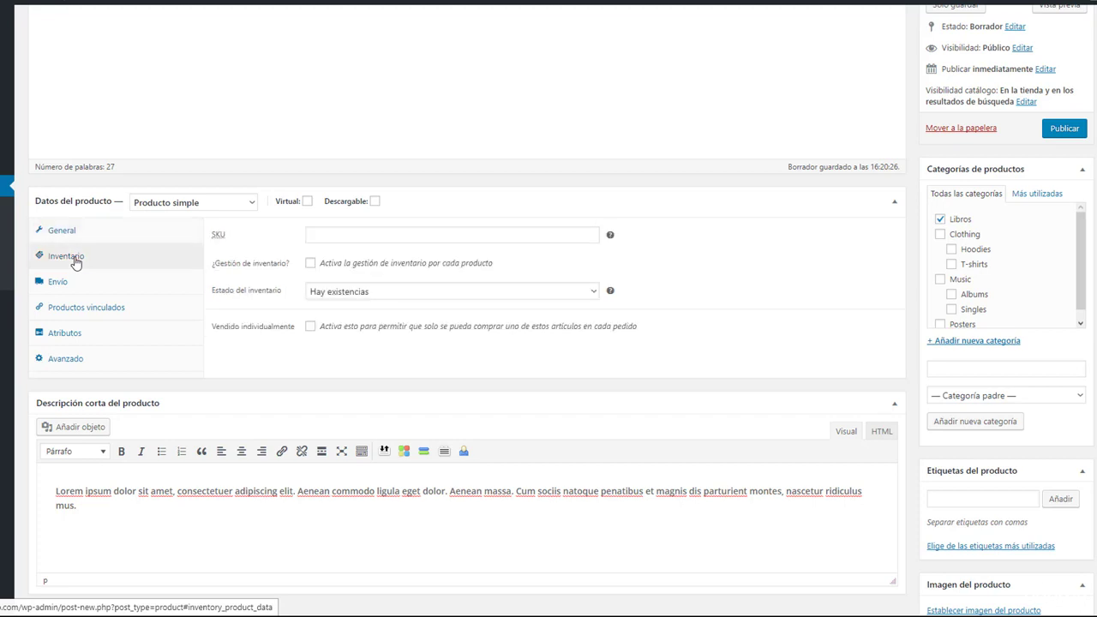
left_click(338, 236)
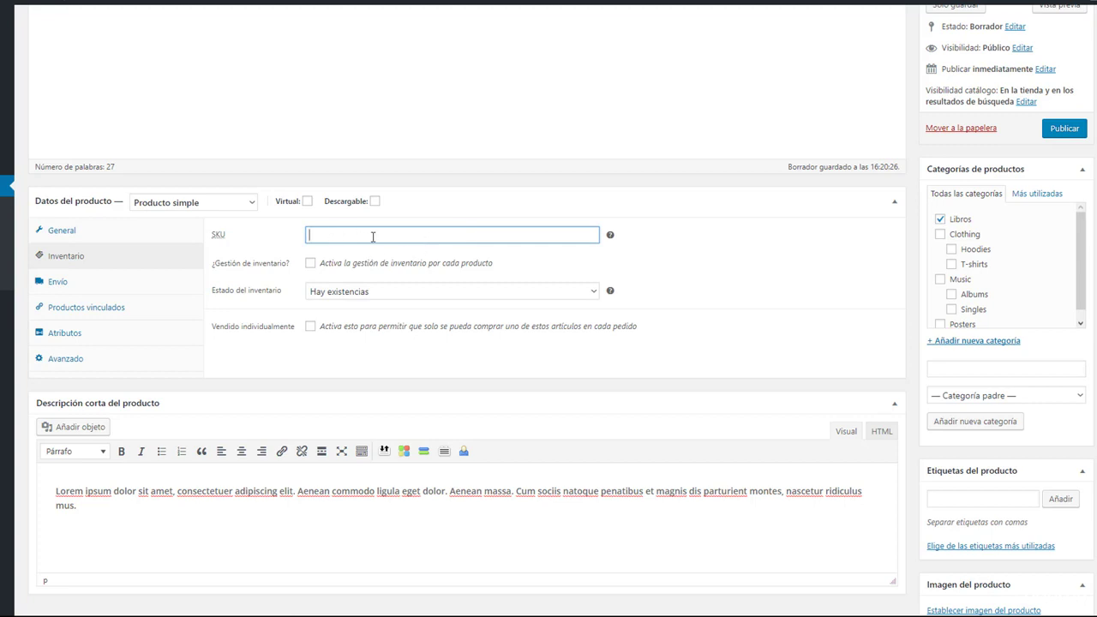
type("L001")
Step: Enable stock management for the product and set its stock quantity to 10
left_click(311, 265)
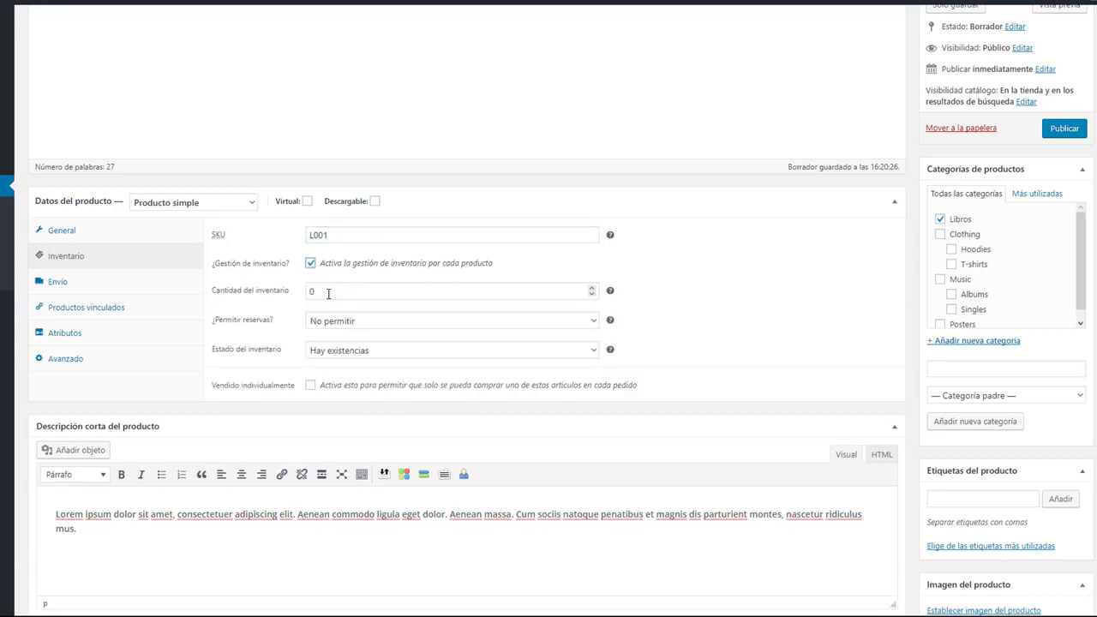
left_click_drag(328, 293, 240, 297)
type("10")
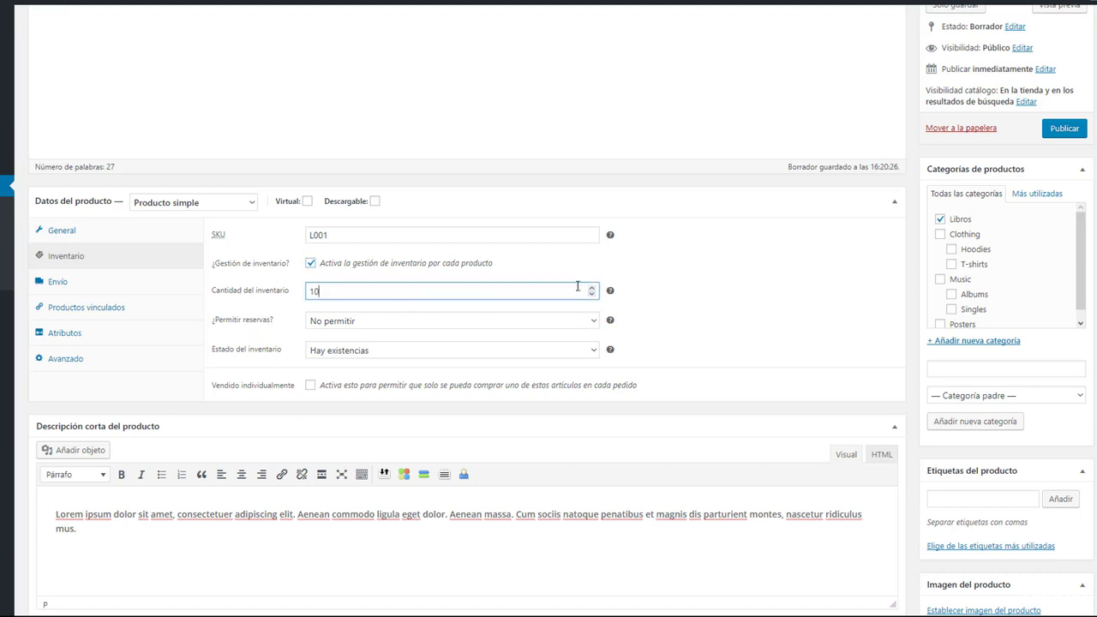
left_click(660, 277)
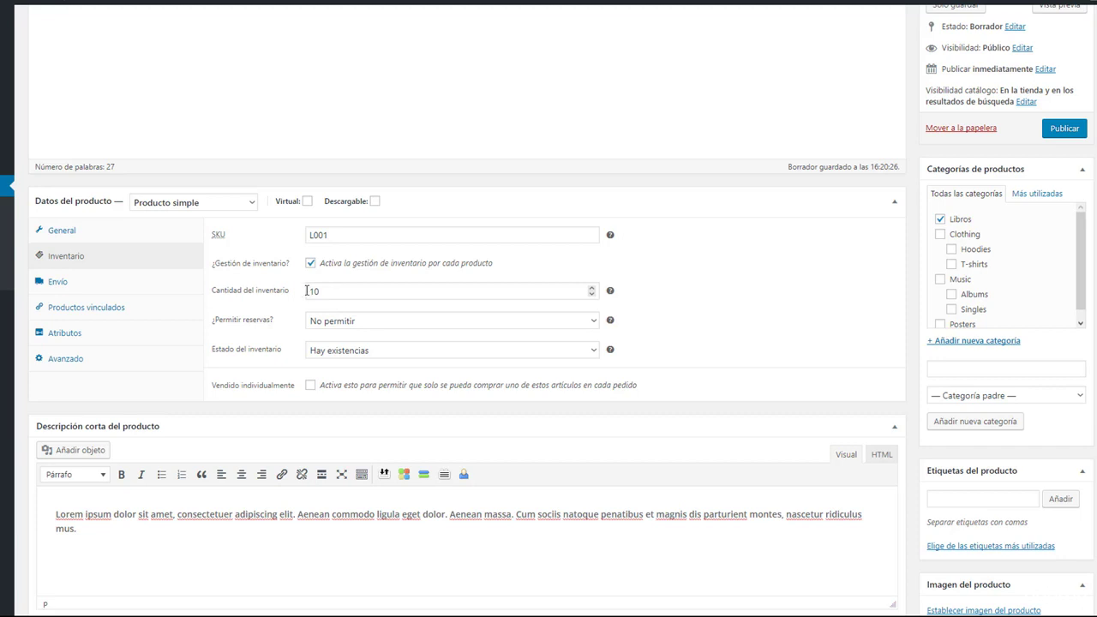
Step: Set the product's backorder option to "Permitir, pero se avisará al cliente"
left_click(360, 323)
left_click(334, 342)
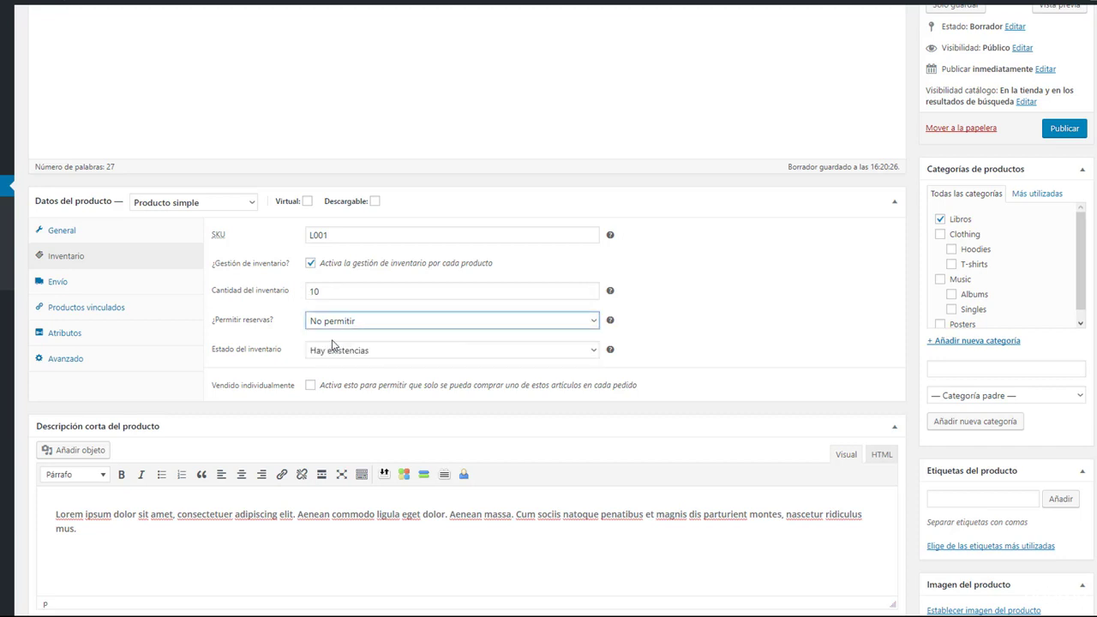
left_click(342, 293)
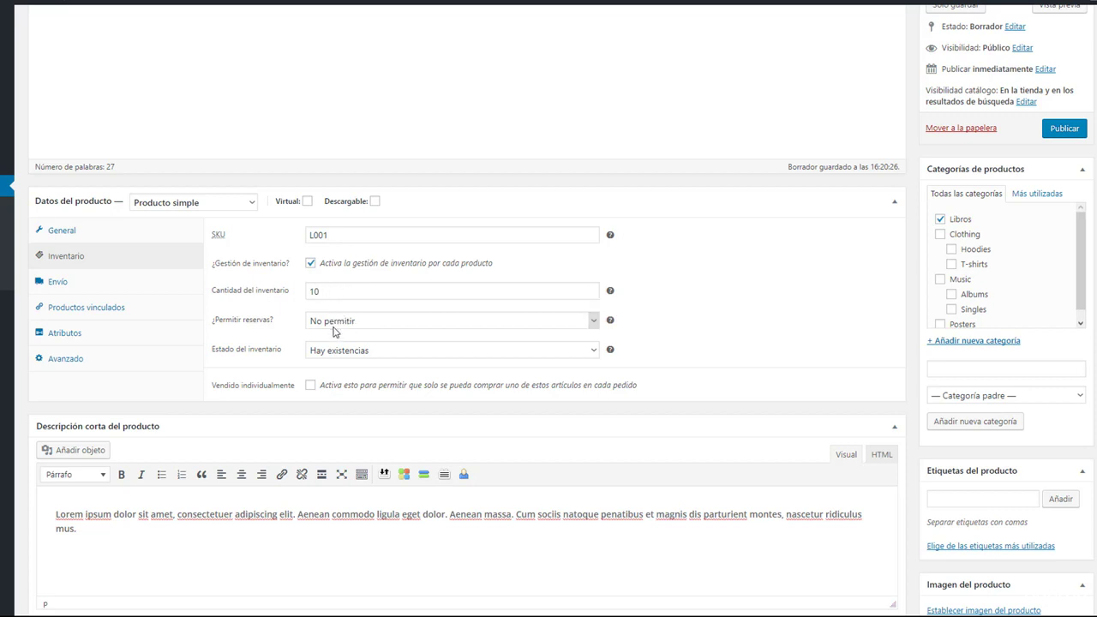
left_click(334, 330)
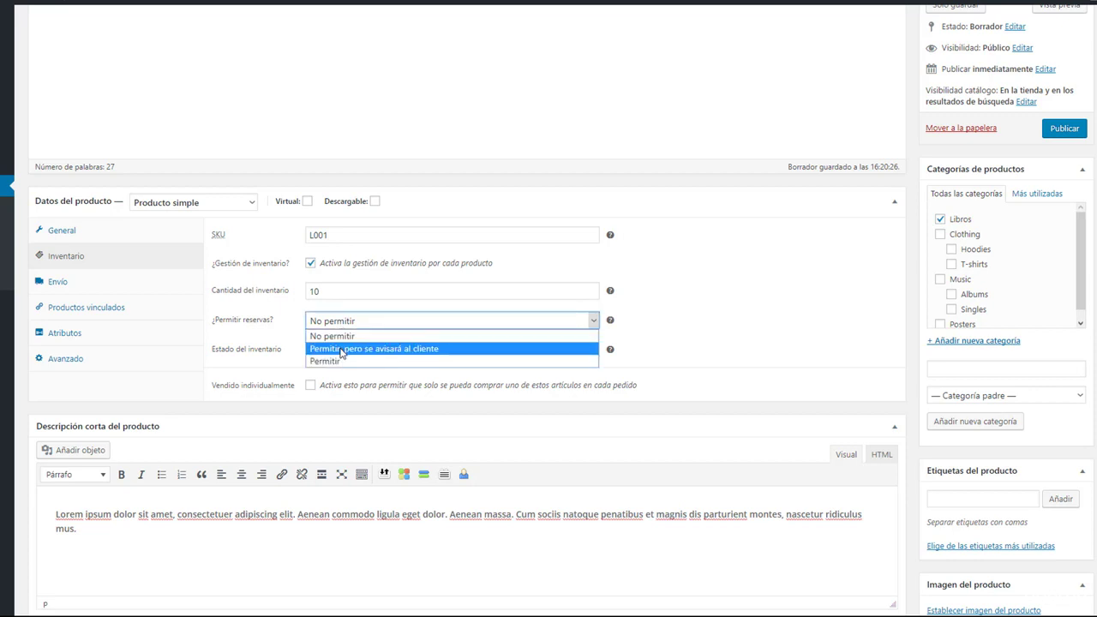
left_click(341, 348)
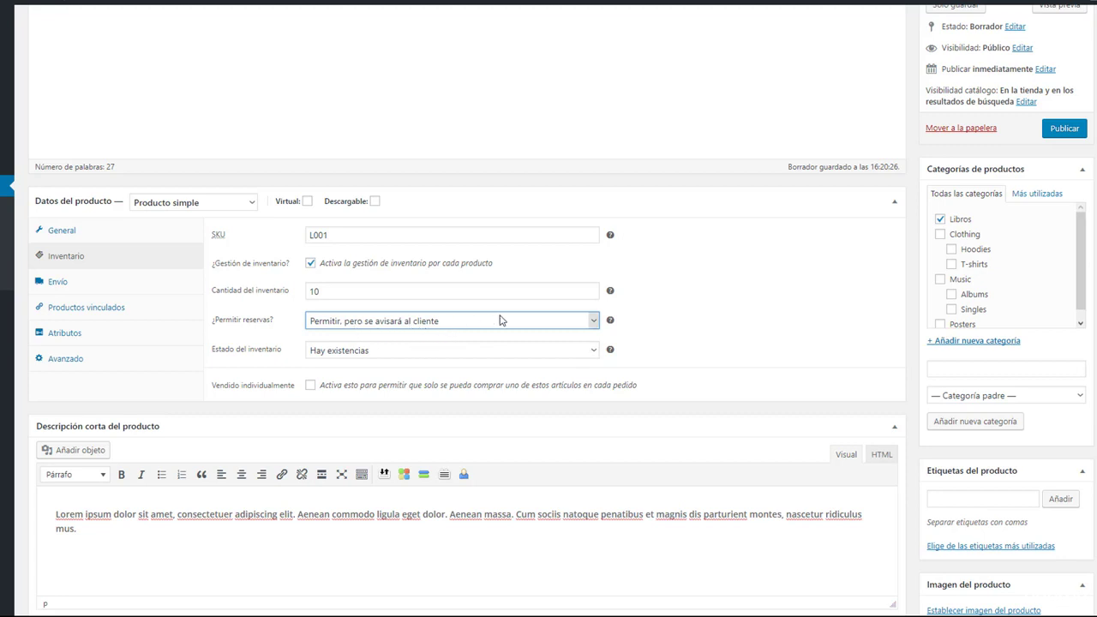
Step: Allow backorders for the product with the "Permitir" option
left_click(459, 323)
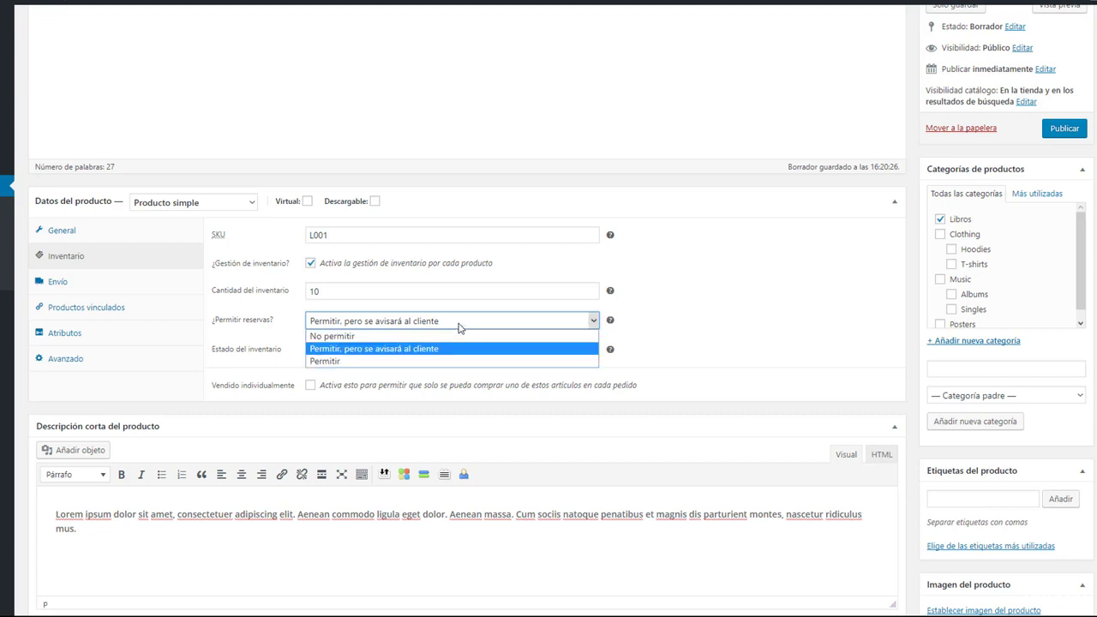
left_click(323, 363)
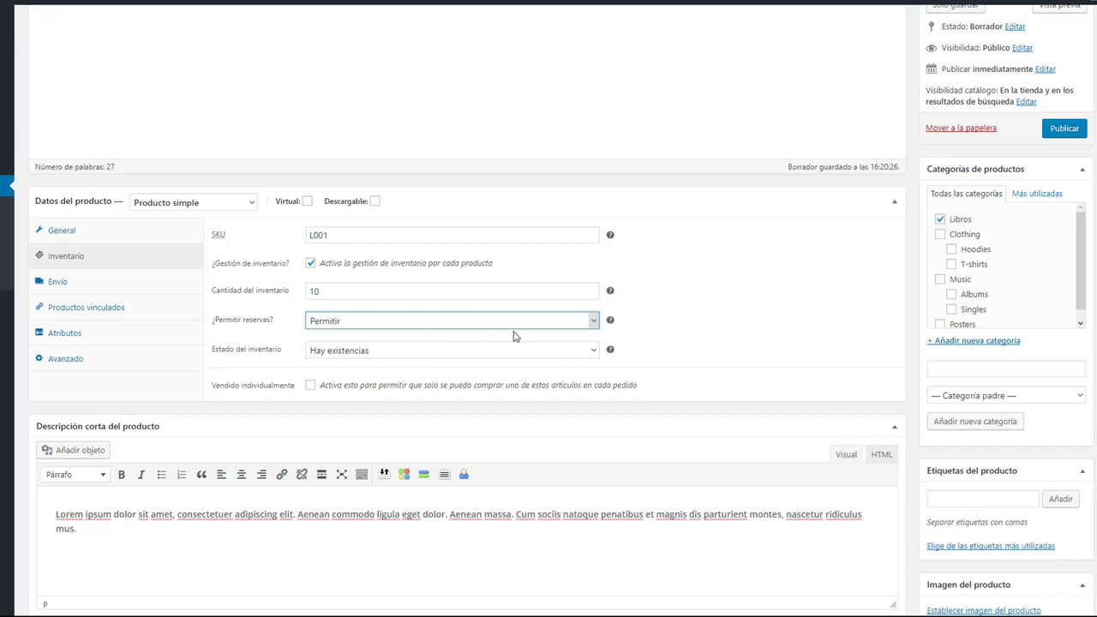
mouse_move(610, 322)
left_click_drag(307, 293, 399, 296)
left_click(699, 283)
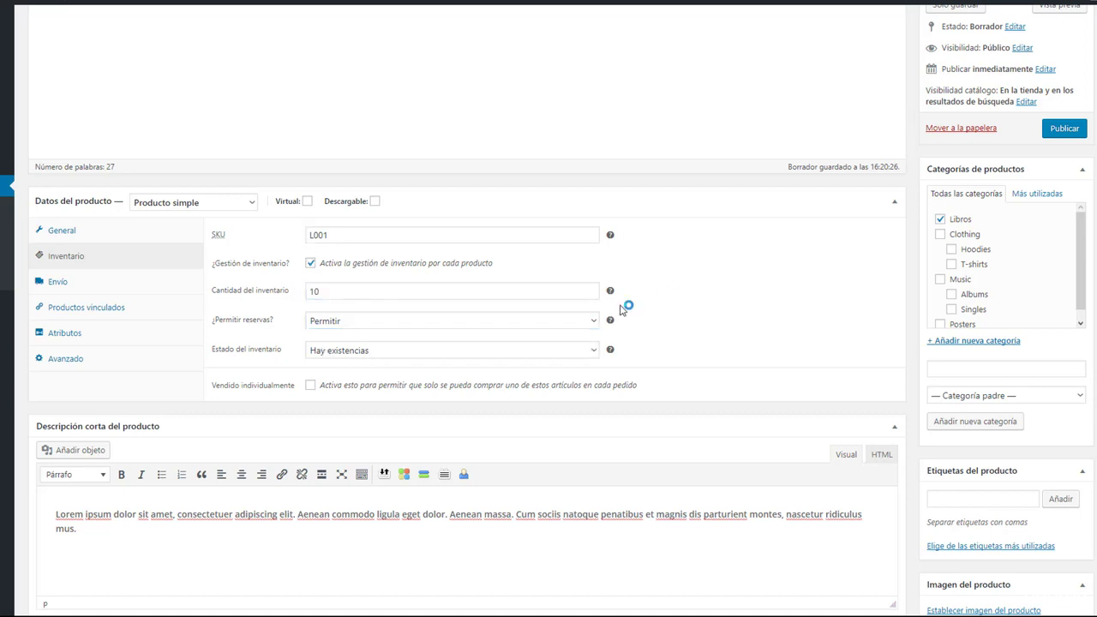
Step: Switch the product's stock status to "Agotado" and back to "Hay existencias"
left_click(372, 352)
left_click(347, 377)
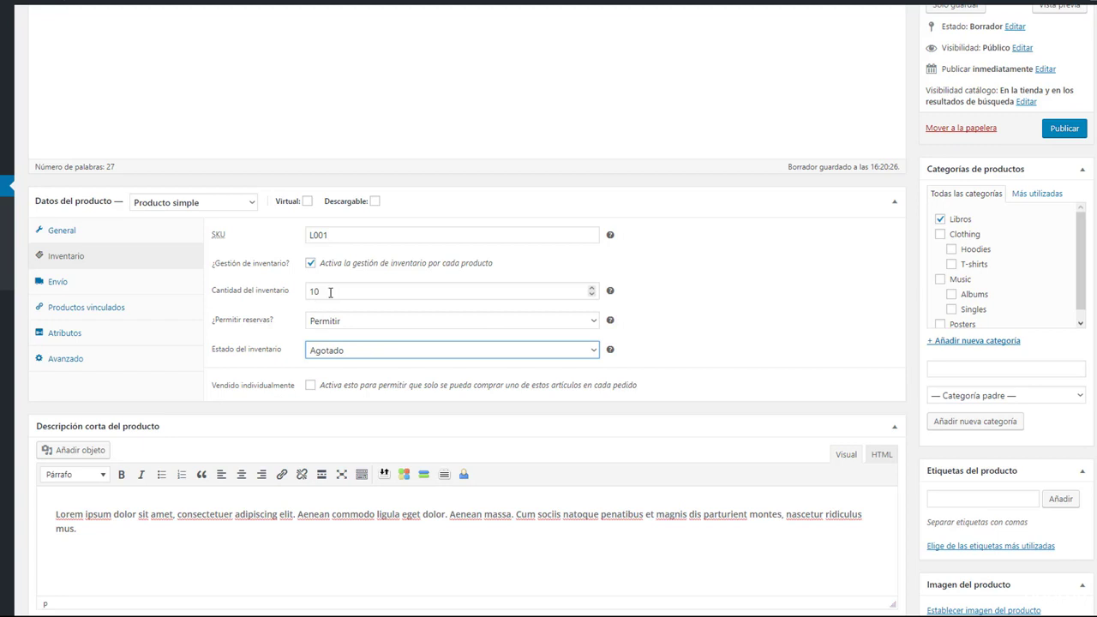
left_click(370, 352)
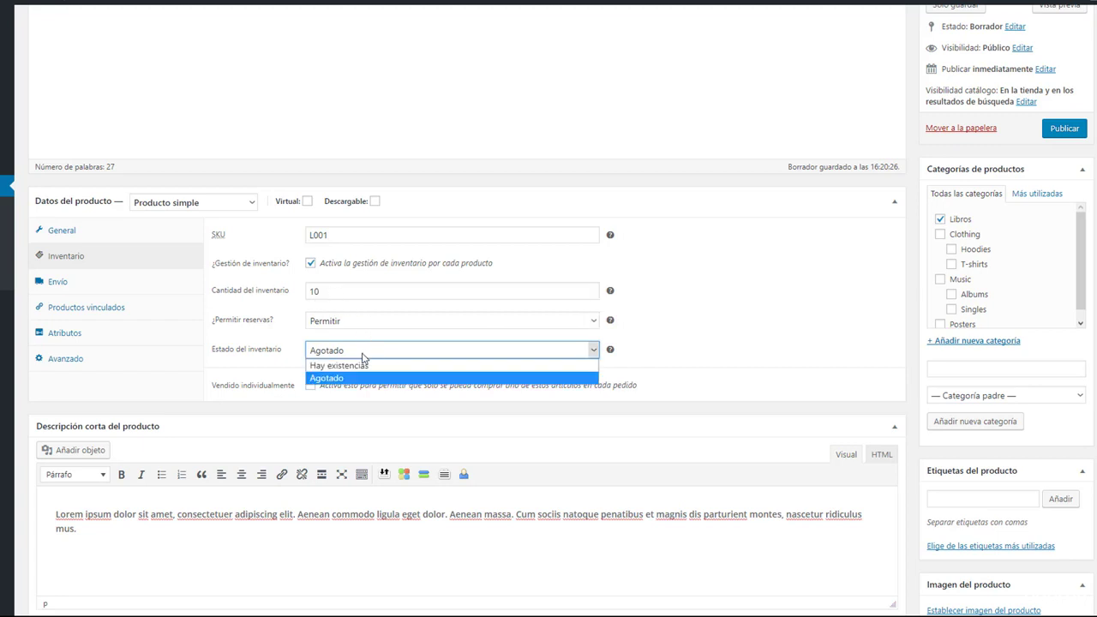
left_click(351, 366)
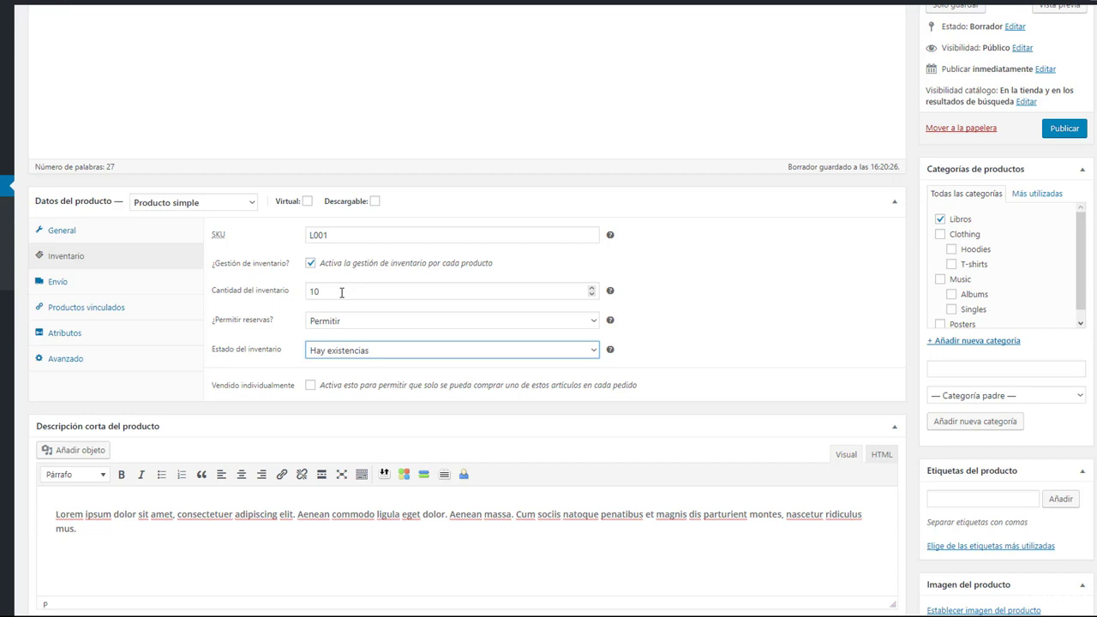
left_click(590, 375)
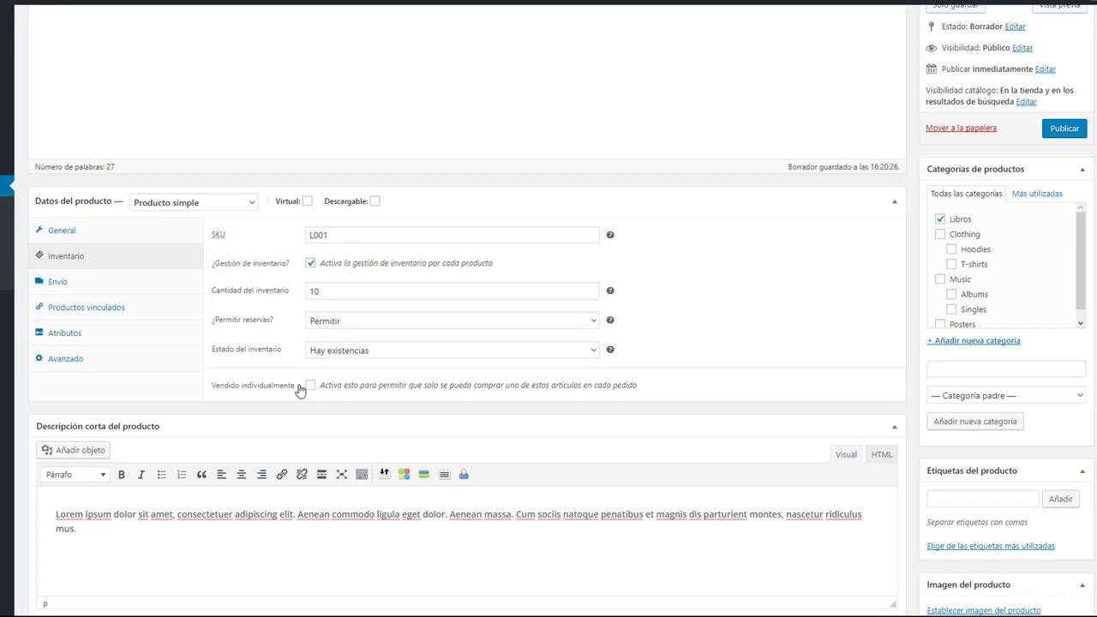
Step: Set the product's shipping weight to 1 lb and its dimensions to 10 in long, 15 in wide and 10 in high
left_click(100, 285)
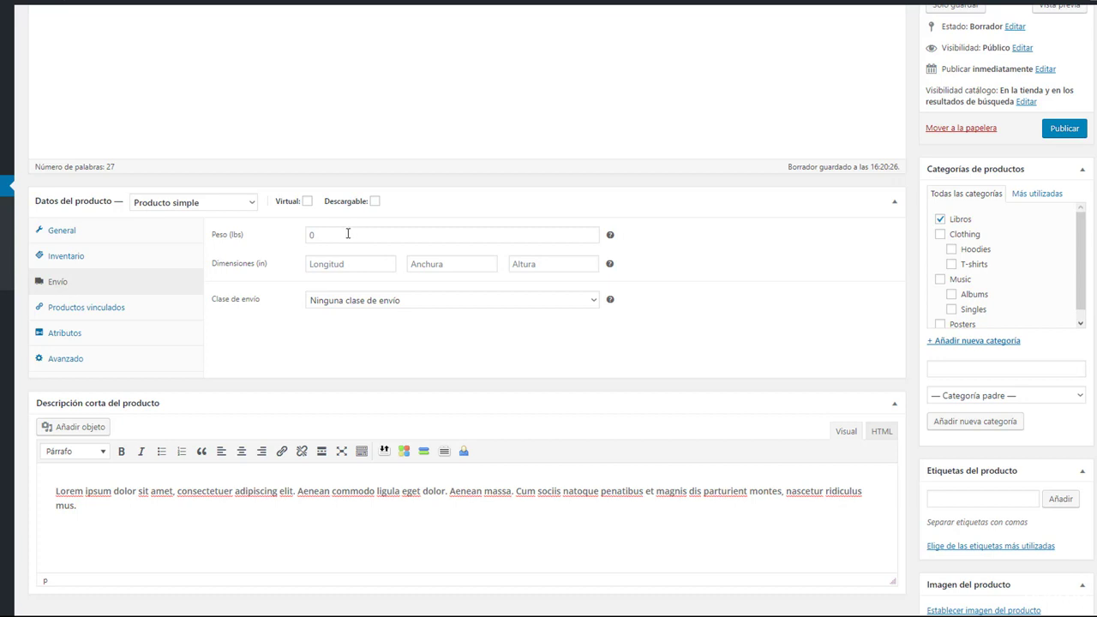
left_click(330, 234)
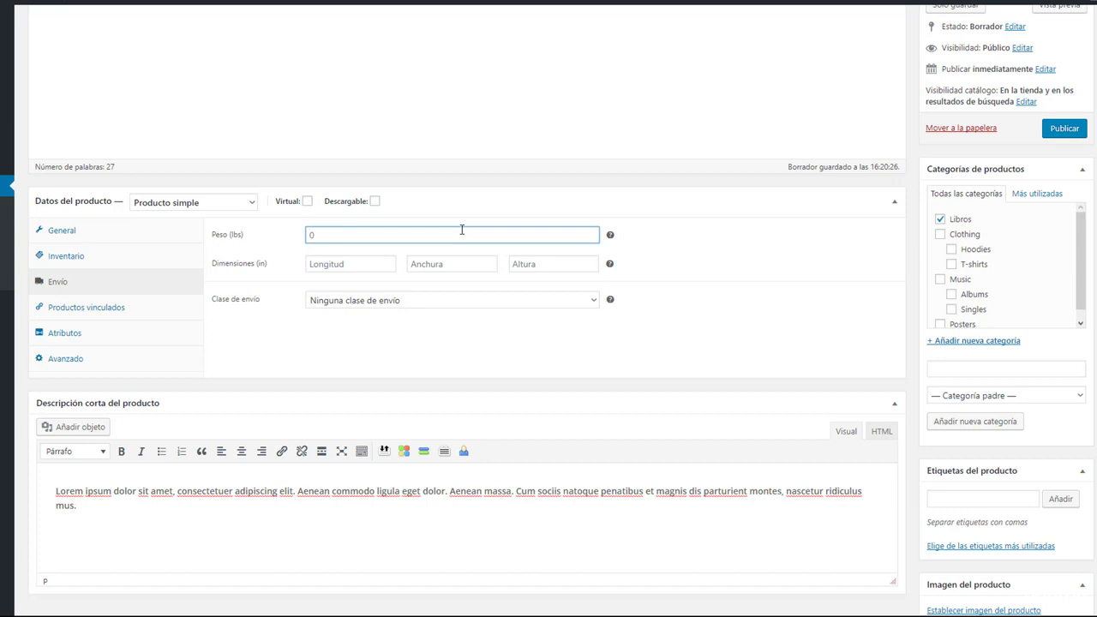
type("1")
left_click(365, 265)
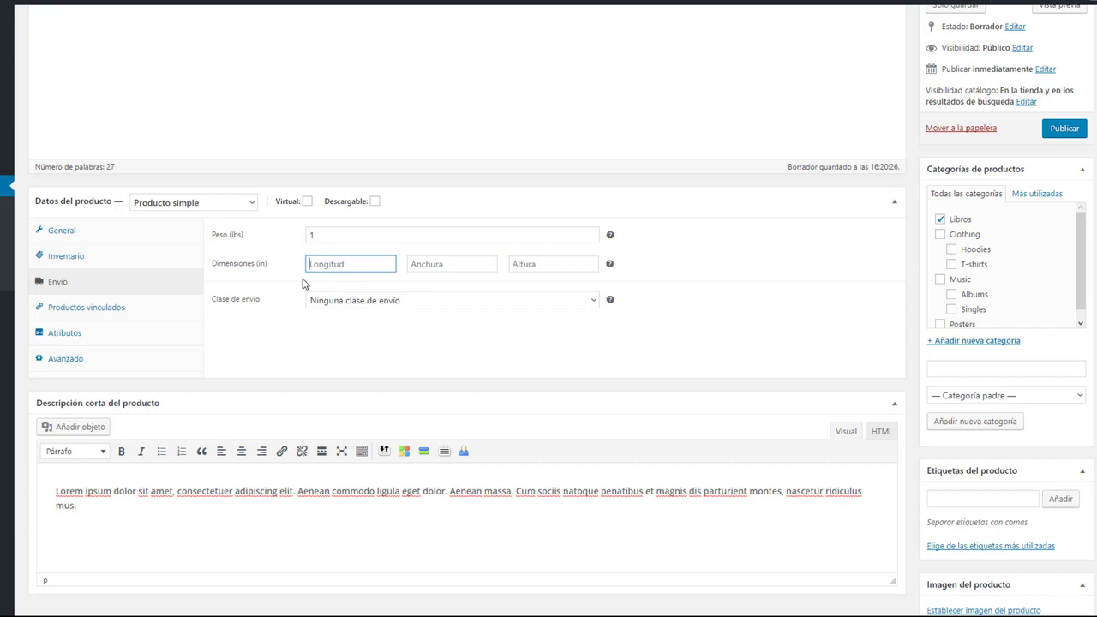
type("10")
left_click(435, 265)
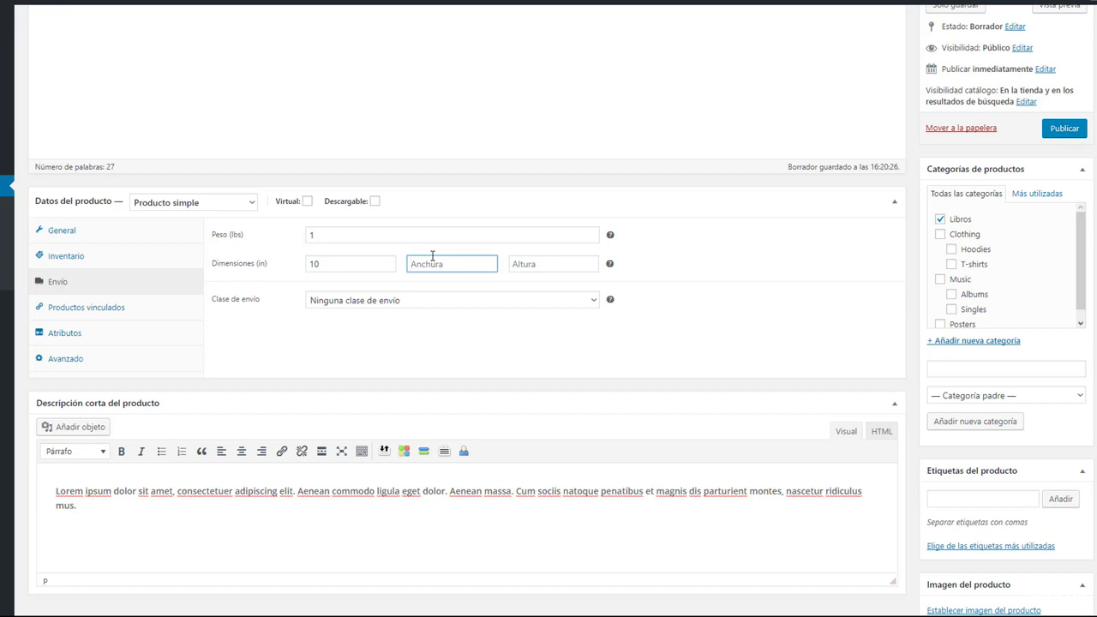
type("15")
left_click(563, 263)
type("10")
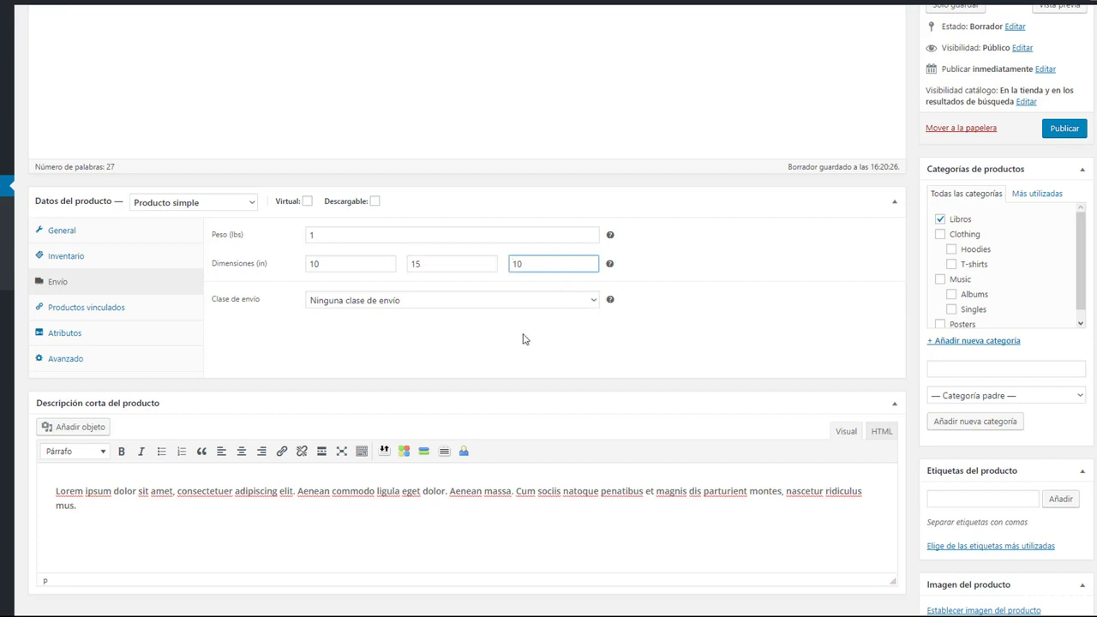
Step: Review which shipping classes are available for the product
left_click(370, 305)
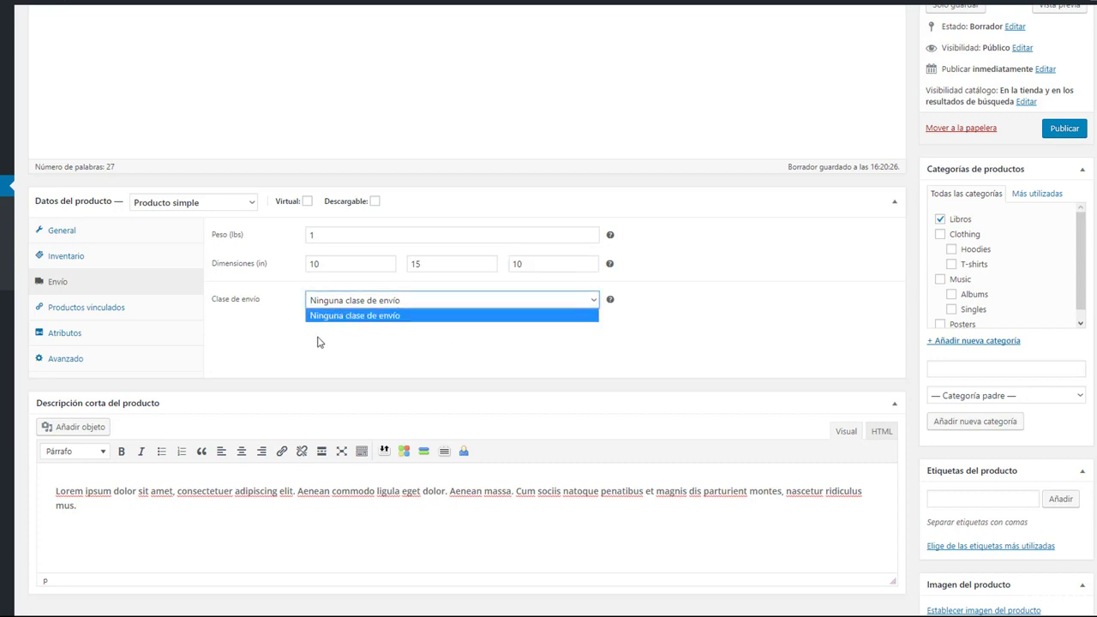
left_click(317, 342)
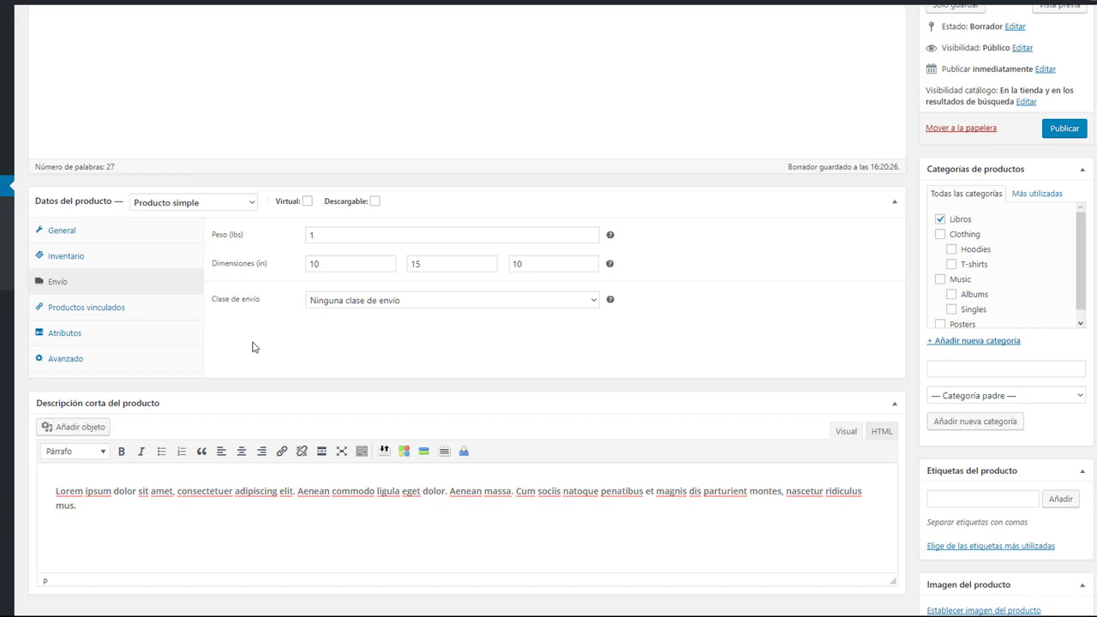
left_click(390, 301)
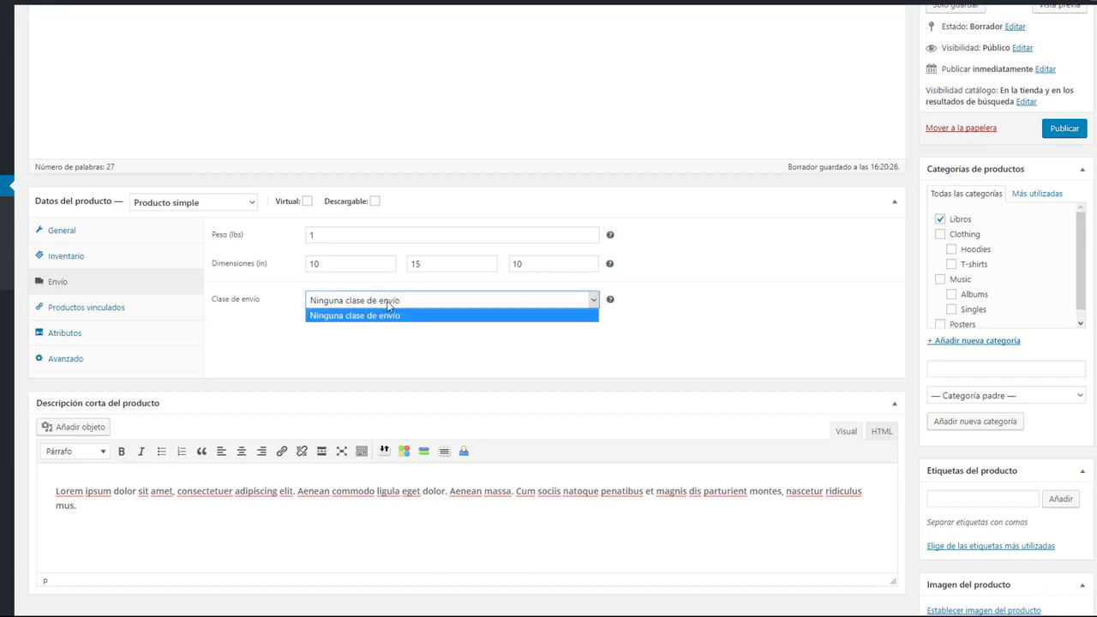
left_click(345, 346)
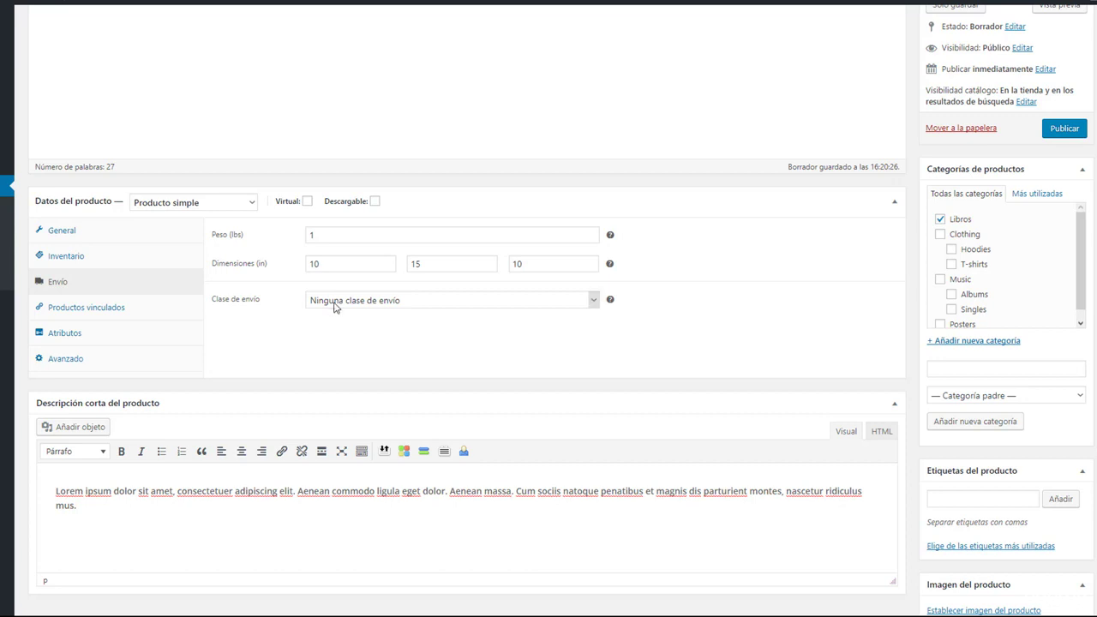
Step: Open the product's linked products settings and examine the related products section on the Flying Ninja store page
left_click(92, 309)
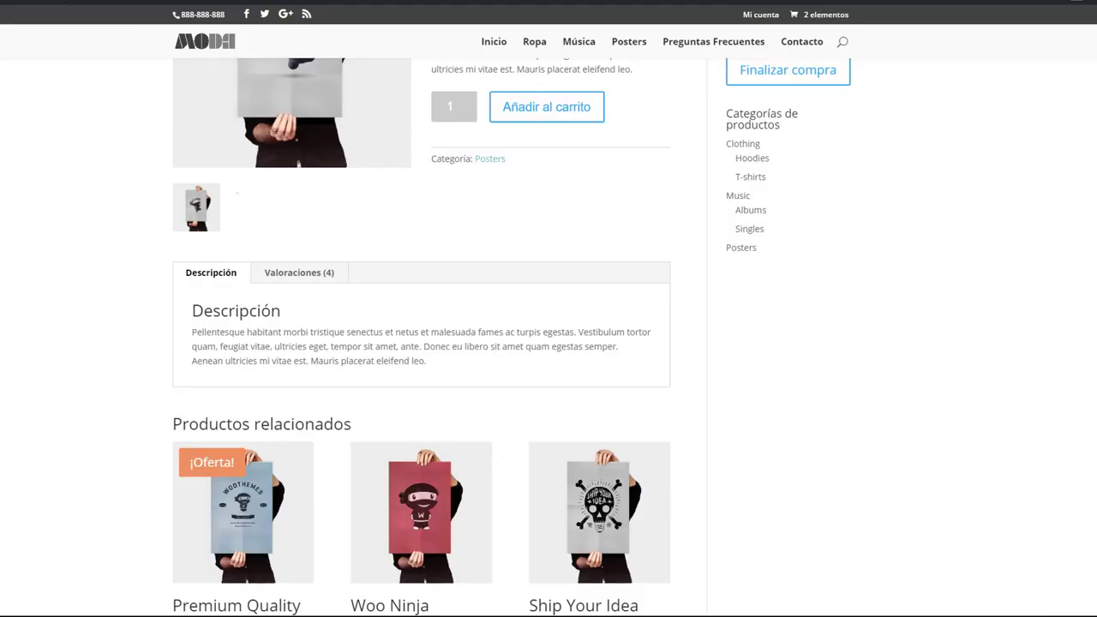
scroll(292, 147, "up", 3)
scroll(314, 275, "down", 3)
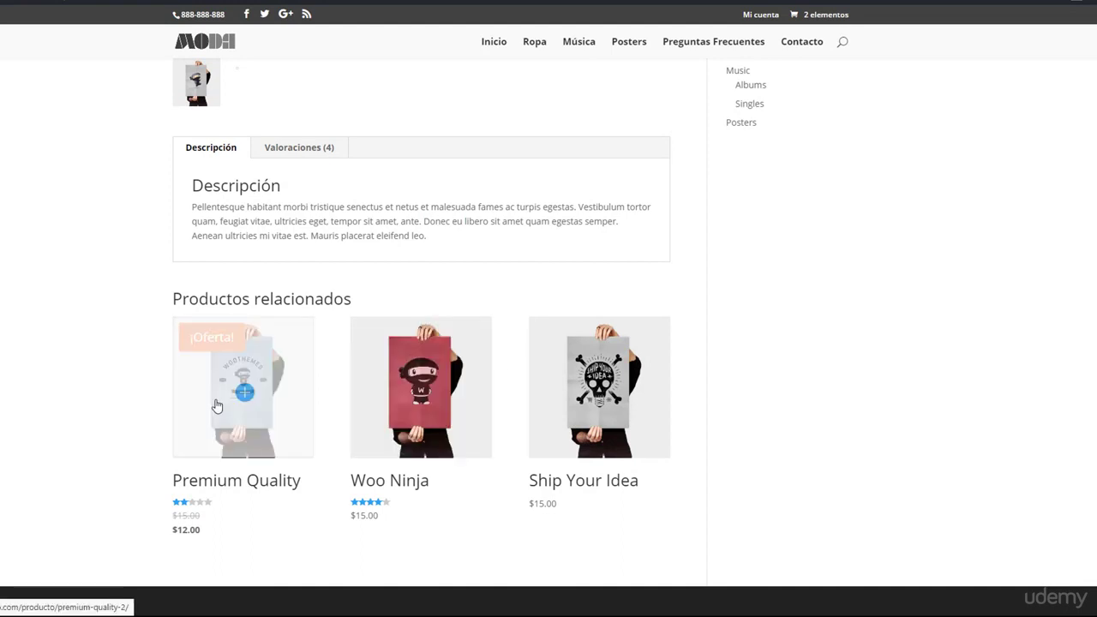
scroll(218, 406, "up", 1)
scroll(219, 406, "up", 4)
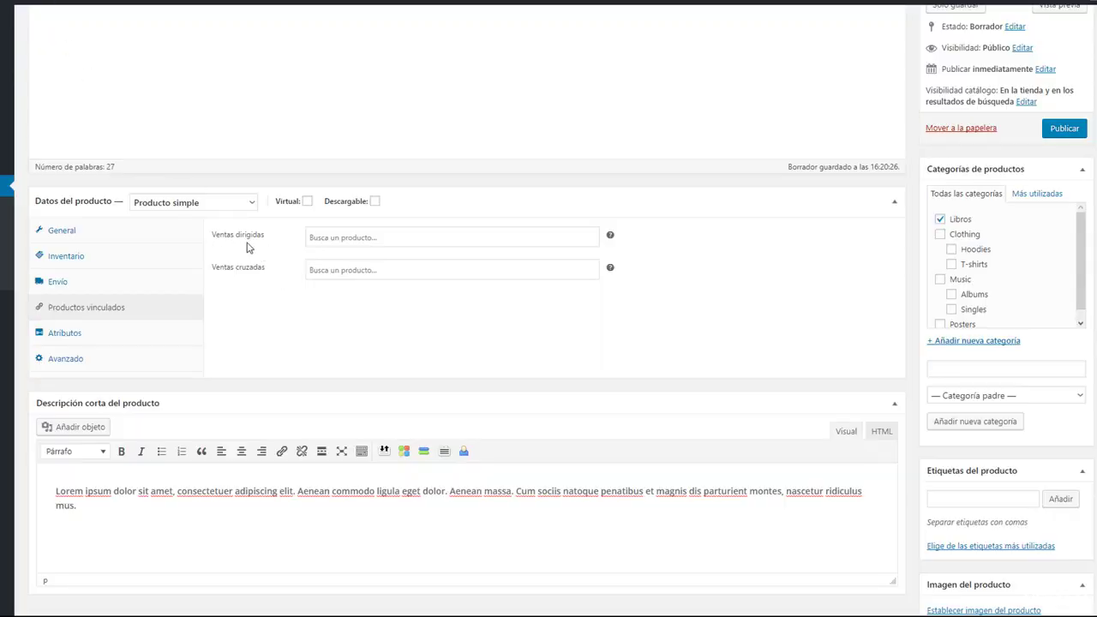
Step: Search the upsell products (Ventas dirigidas) for "PRE" and add Premium Quality (#127)
left_click(387, 239)
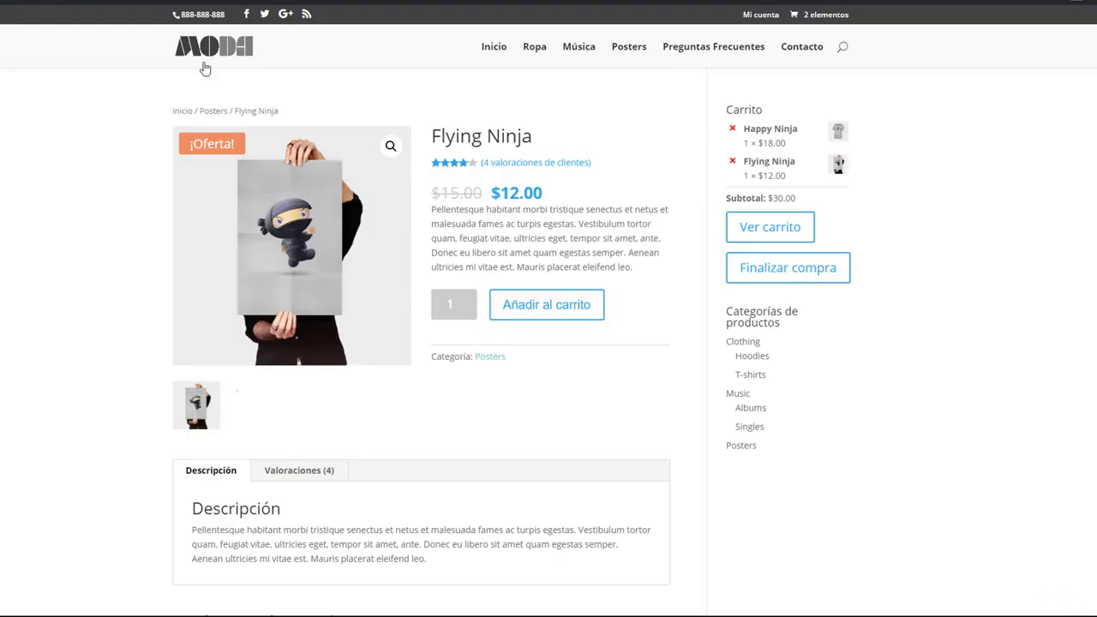
scroll(342, 428, "down", 4)
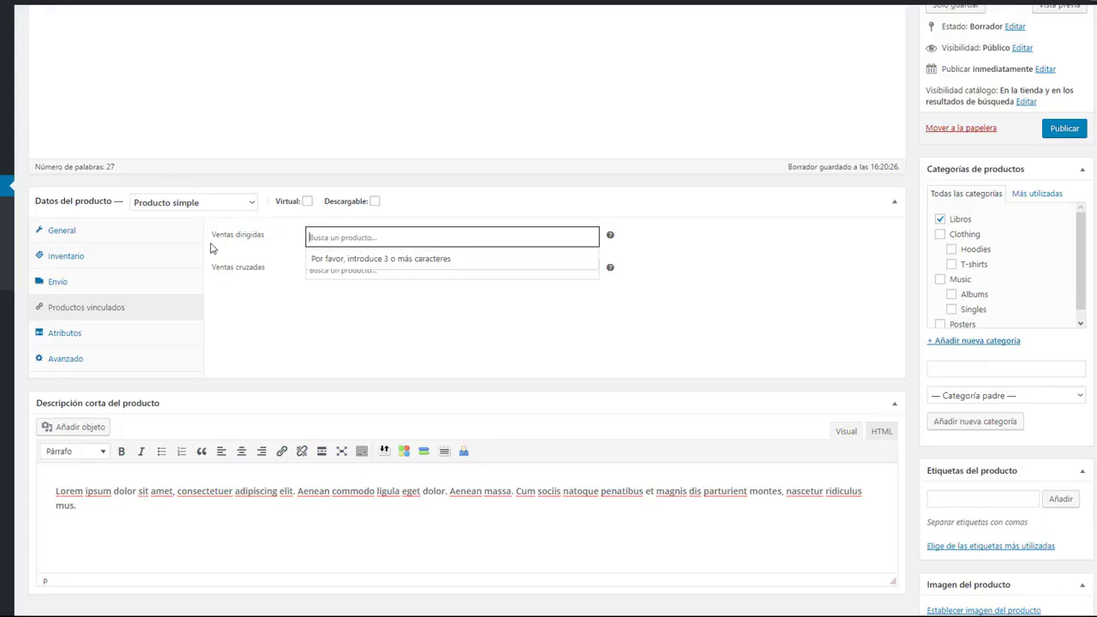
scroll(220, 243, "up", 3)
scroll(196, 237, "down", 3)
type("PRE")
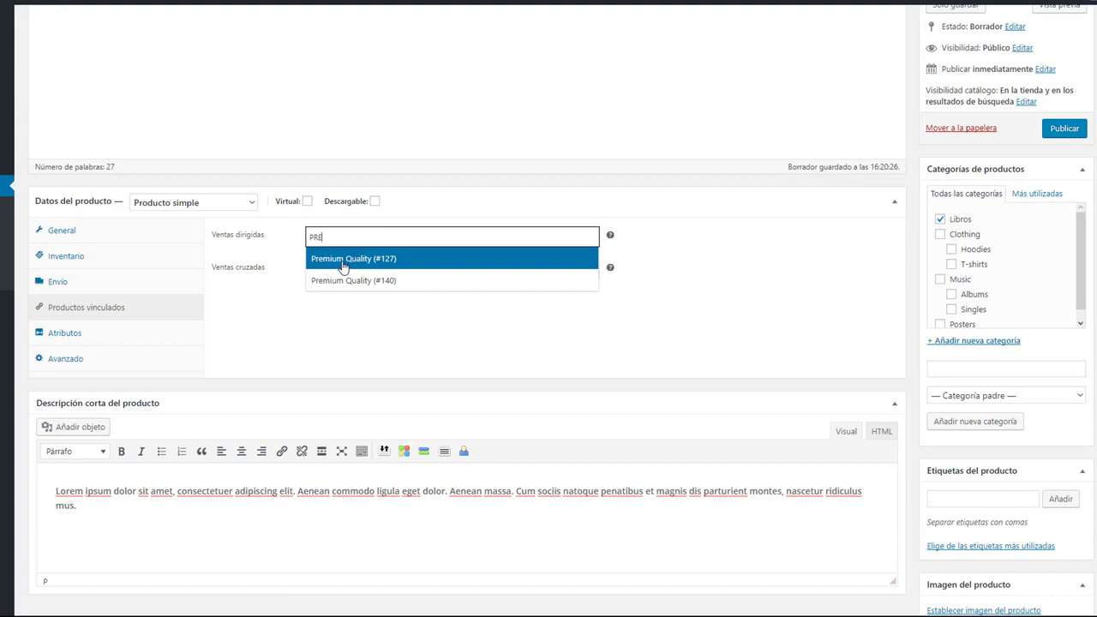
left_click(343, 258)
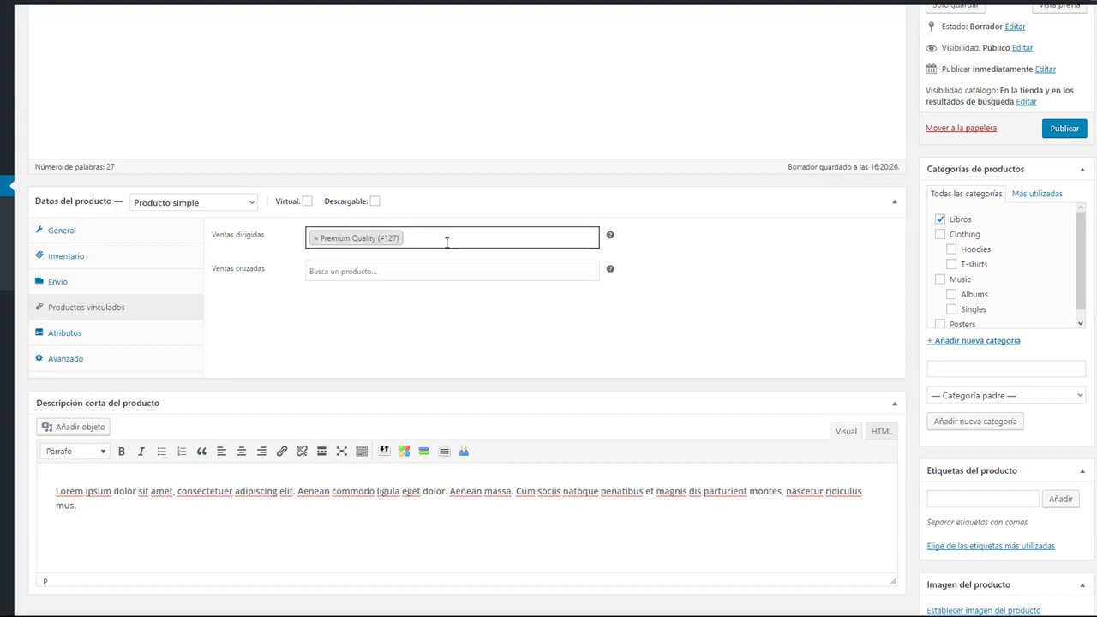
Step: Search the upsell products (Ventas dirigidas) for ninja items and add Woo Ninja (#130) and Woo Ninja (#133)
left_click(446, 243)
type("NIN")
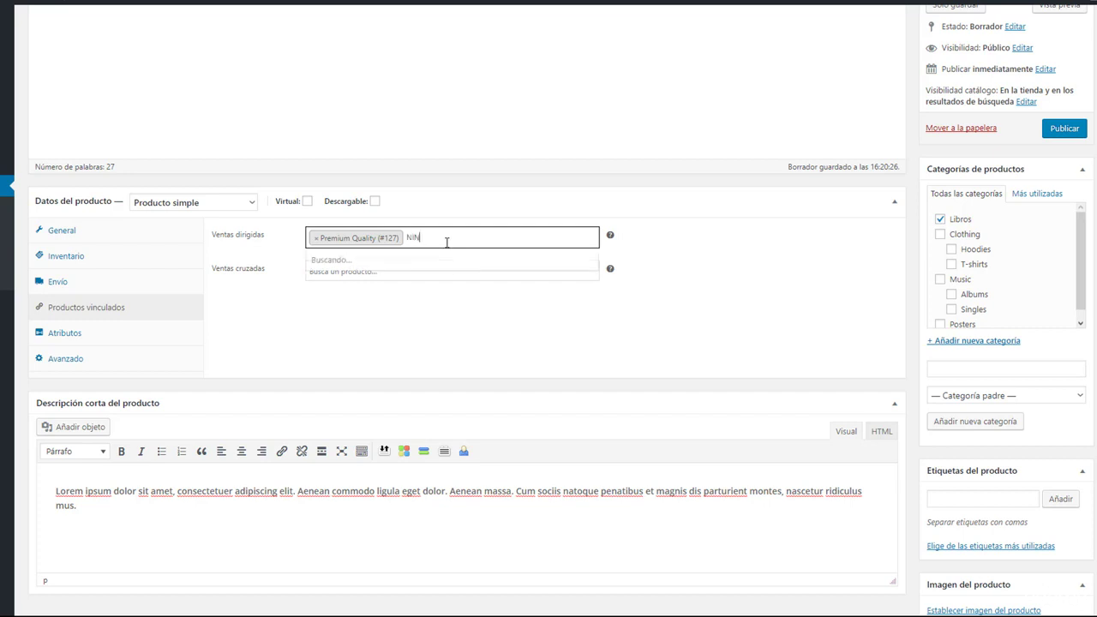
type("J")
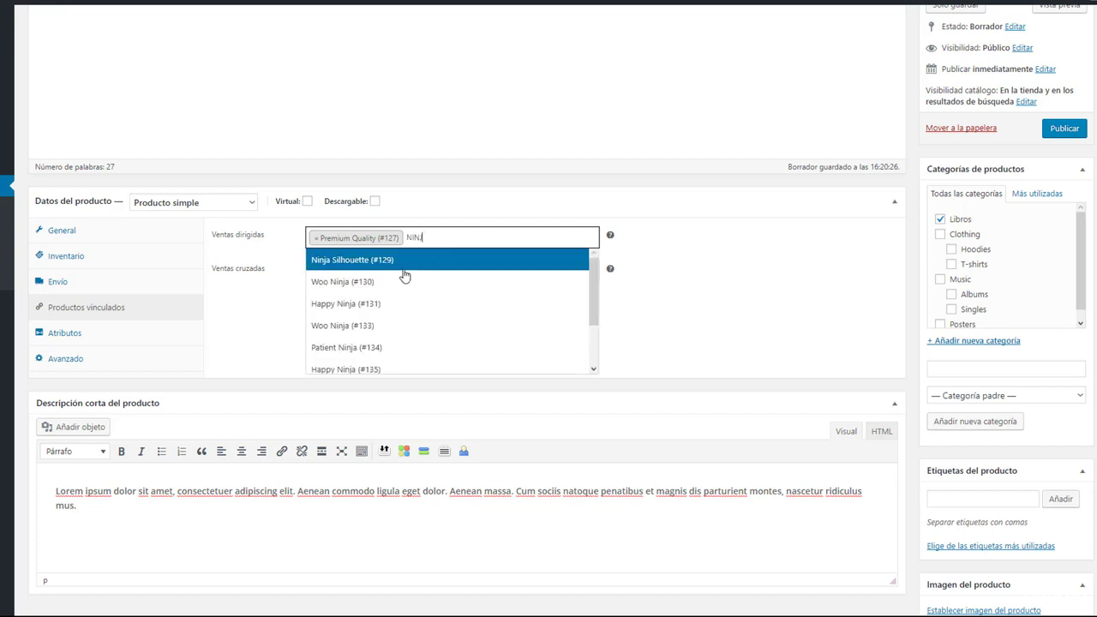
left_click(359, 286)
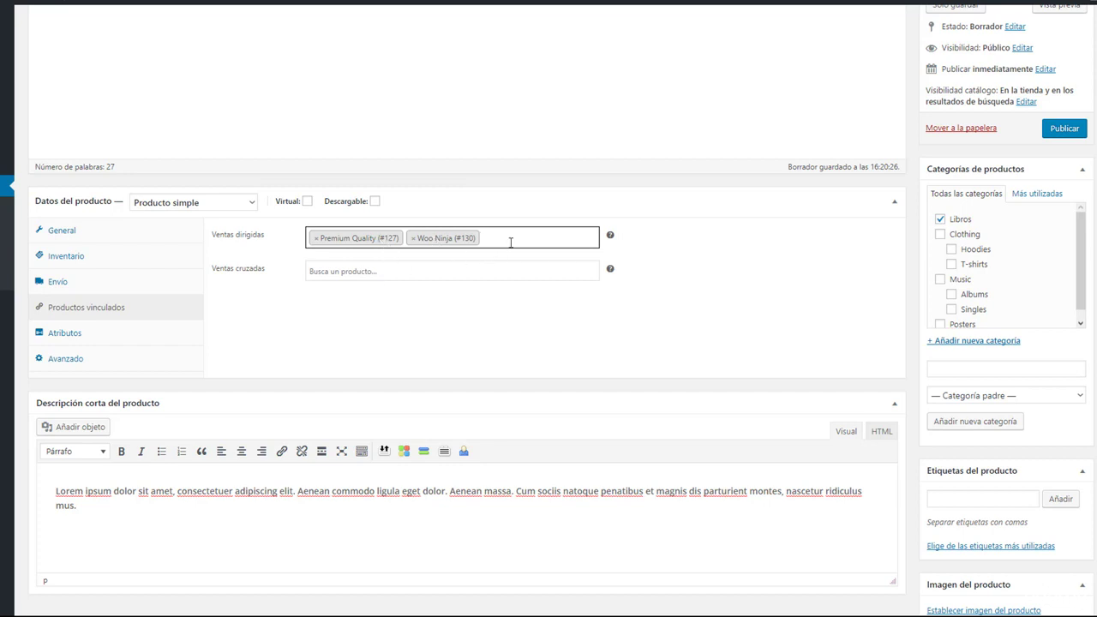
type("NI")
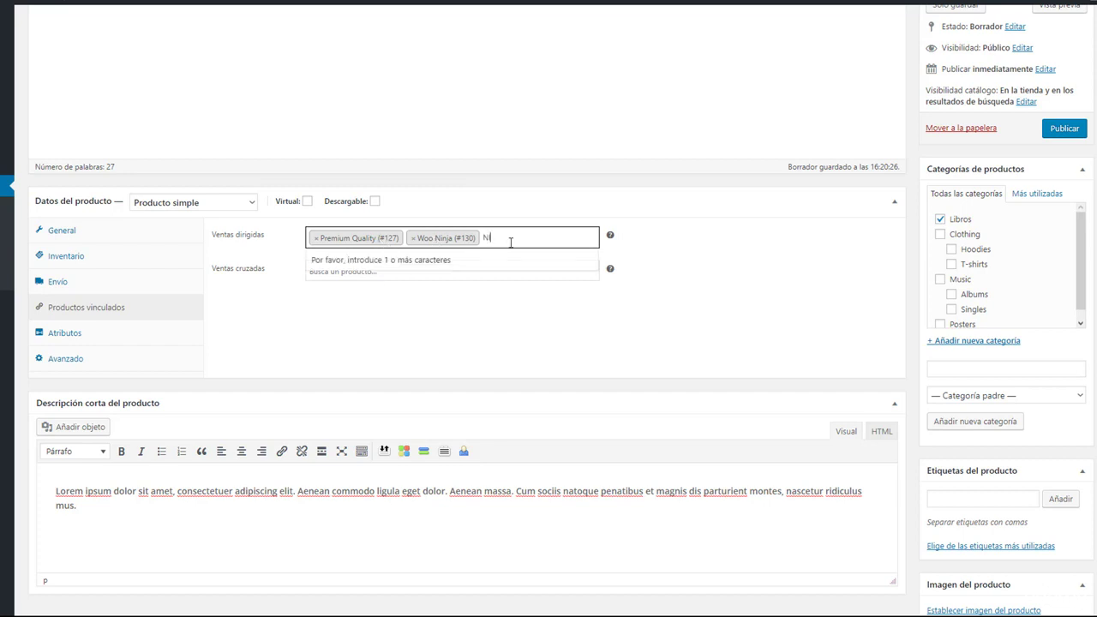
type("N")
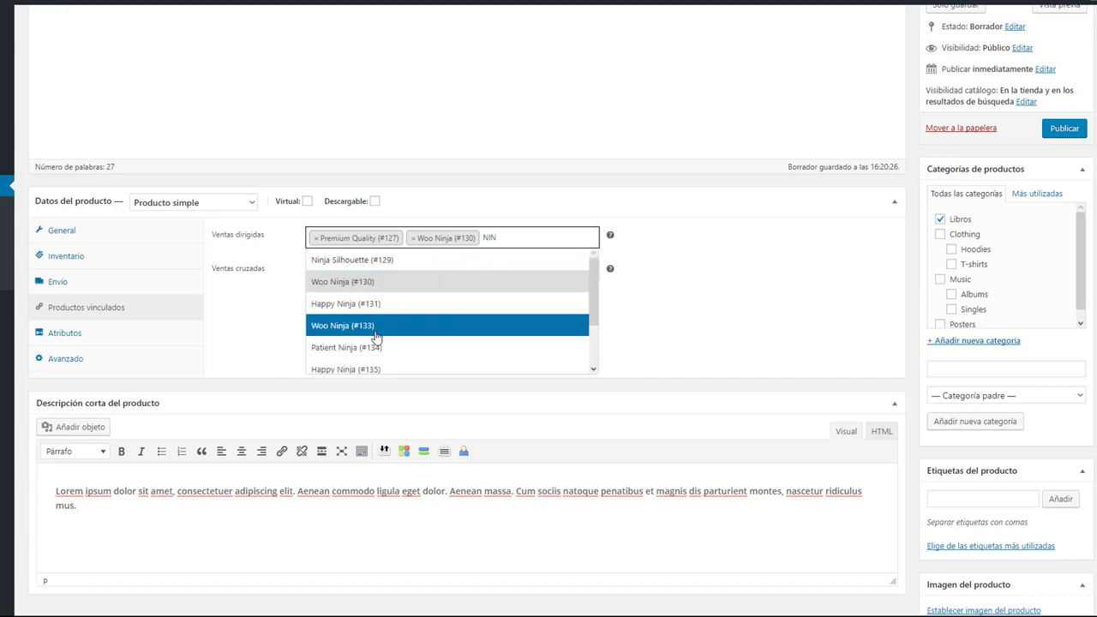
left_click(378, 334)
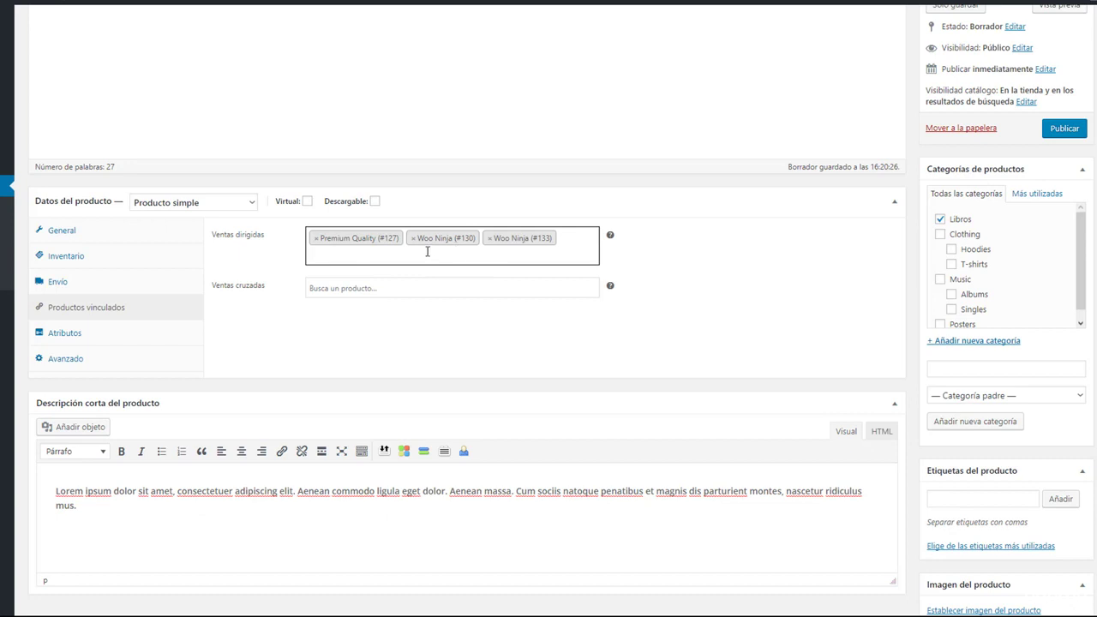
scroll(426, 251, "up", 3)
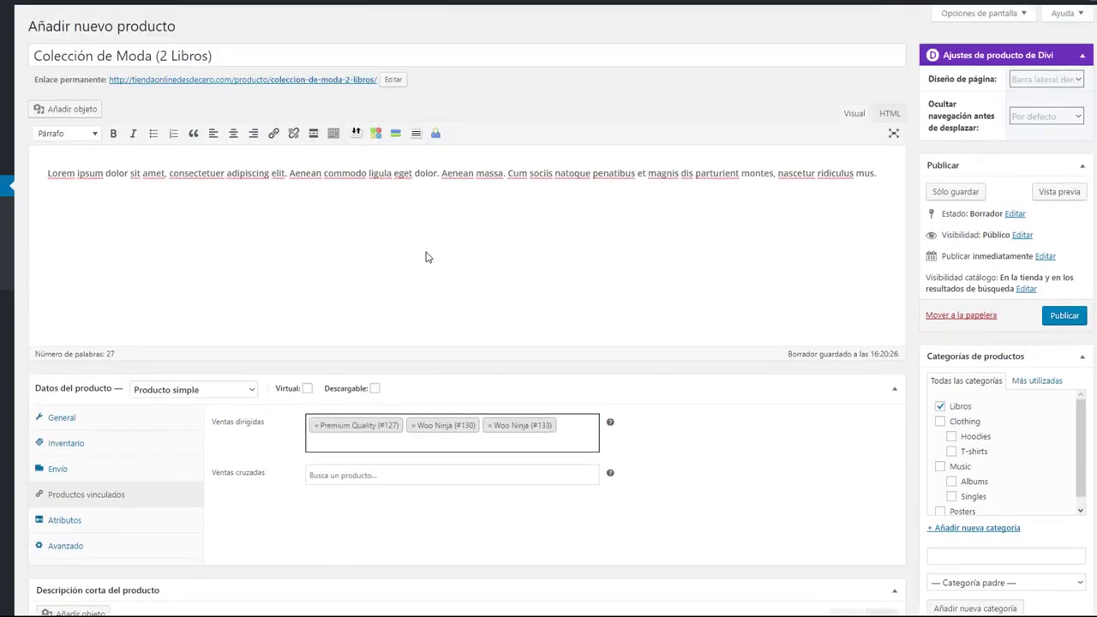
left_click_drag(220, 57, 9, 50)
left_click(222, 48)
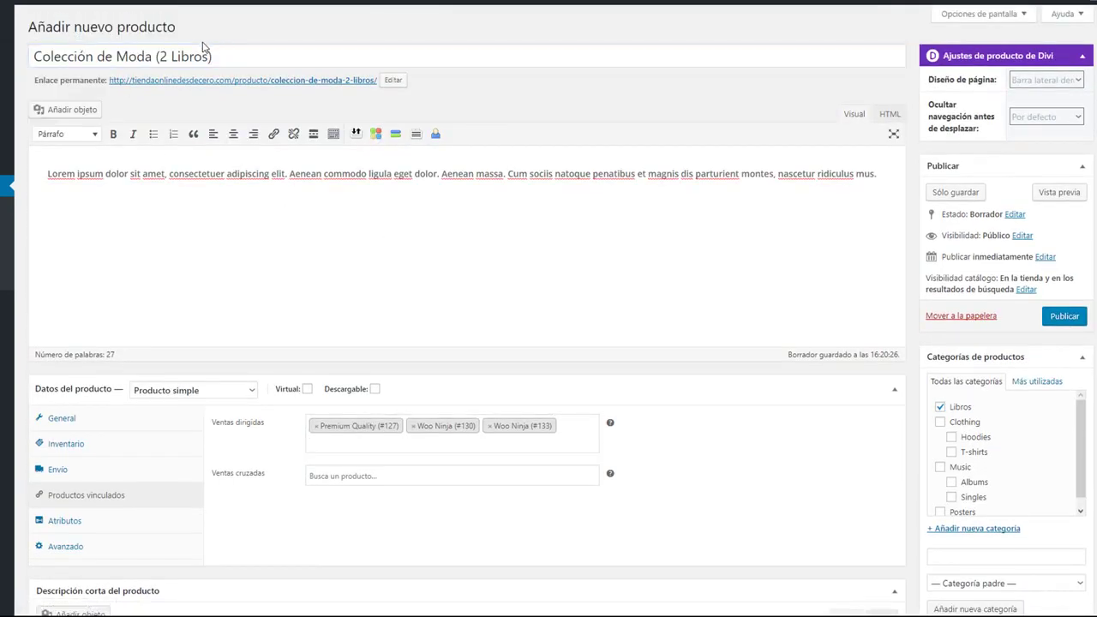
scroll(251, 288, "down", 1)
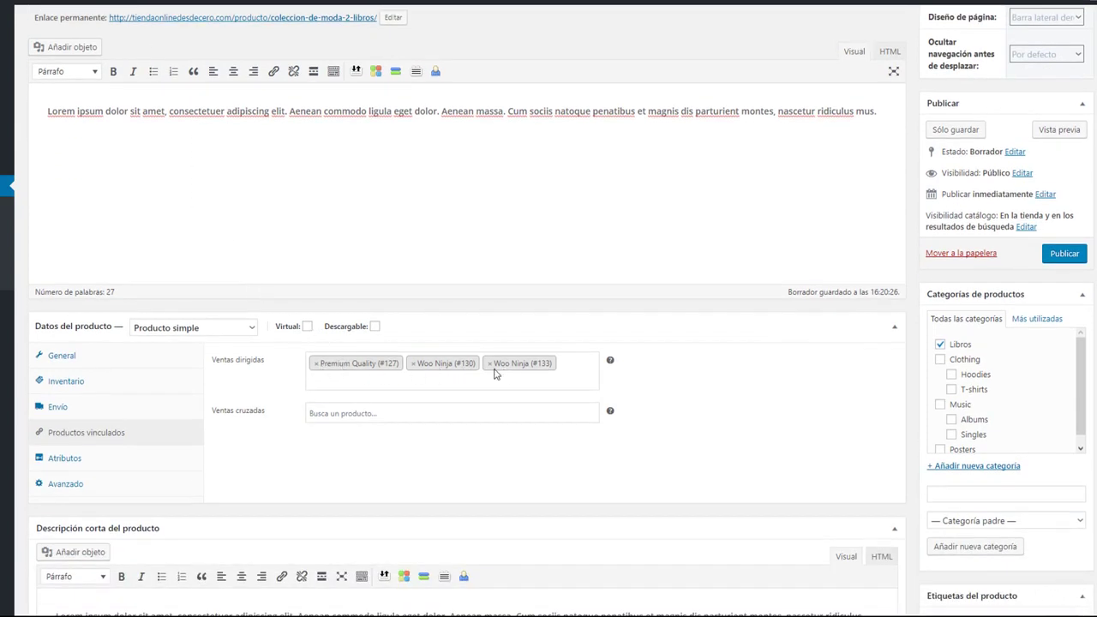
scroll(315, 271, "up", 1)
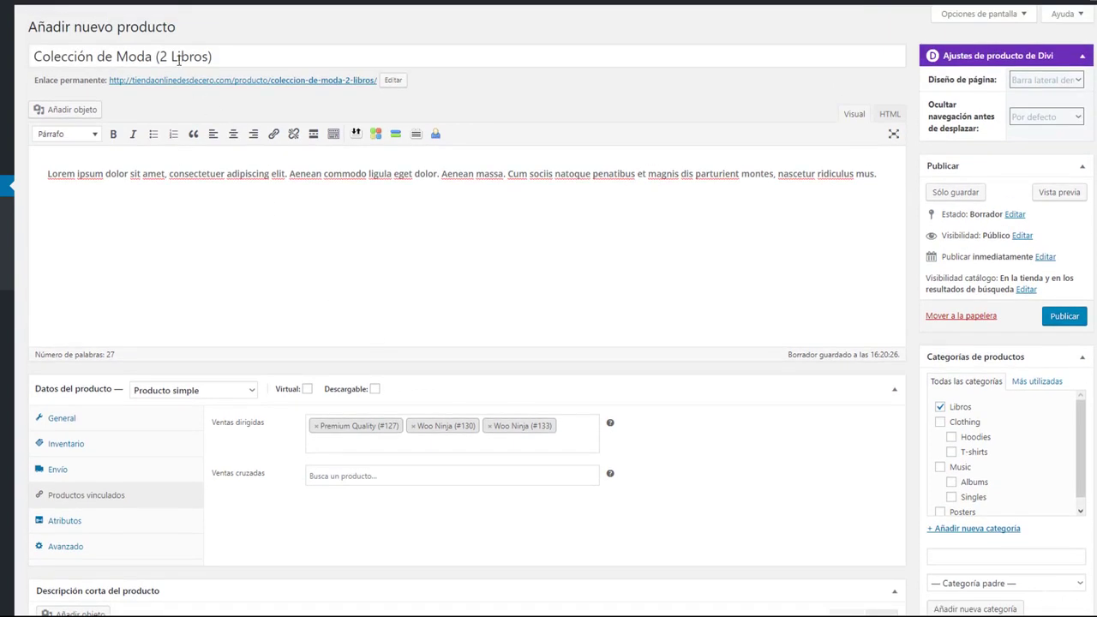
scroll(400, 395, "down", 2)
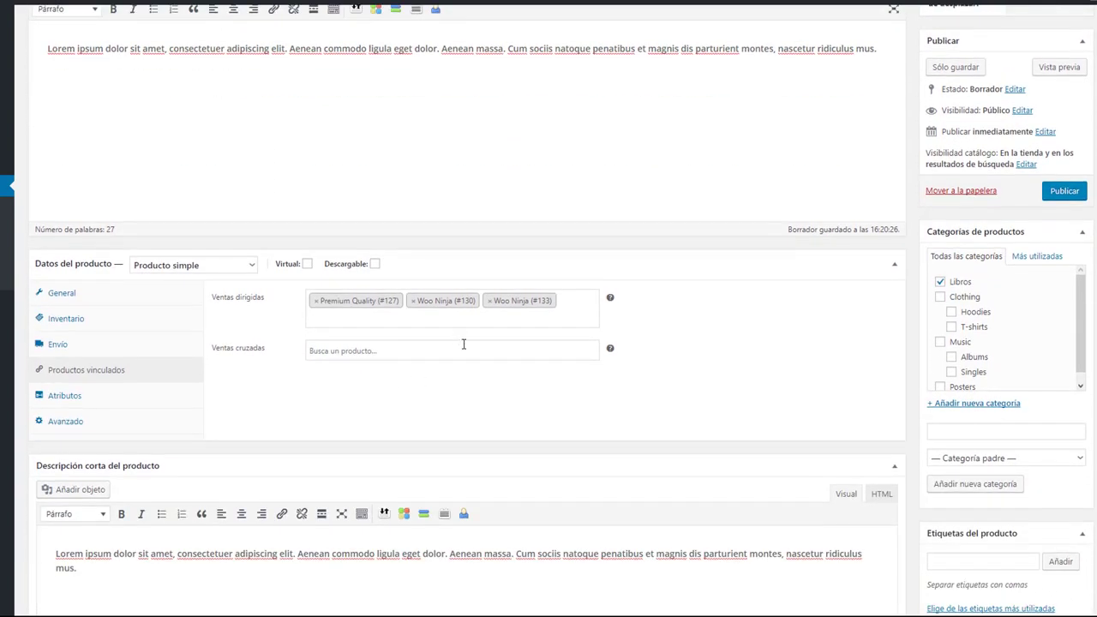
Step: Switch to the store's Flying Ninja page, add the product to the cart and view the cart
left_click(341, 347)
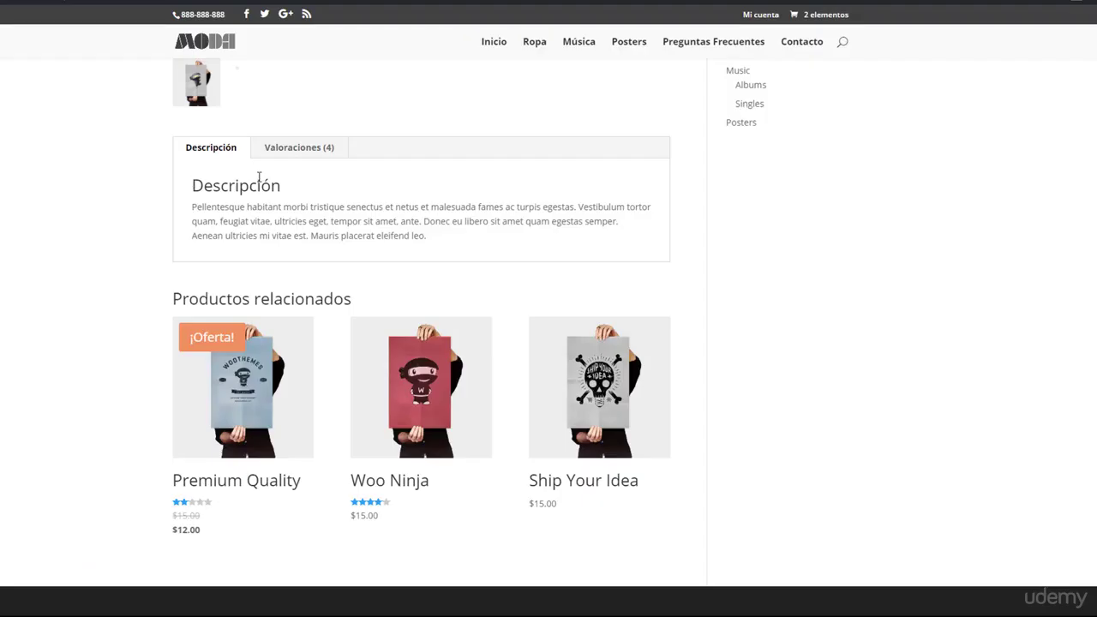
scroll(257, 178, "up", 4)
left_click(548, 306)
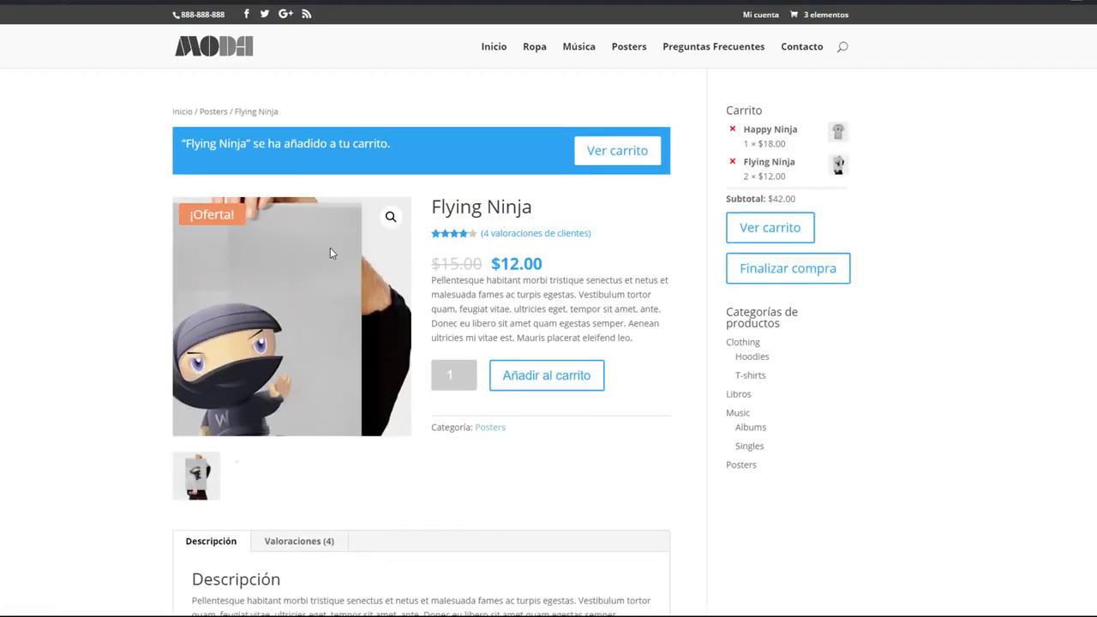
left_click(776, 228)
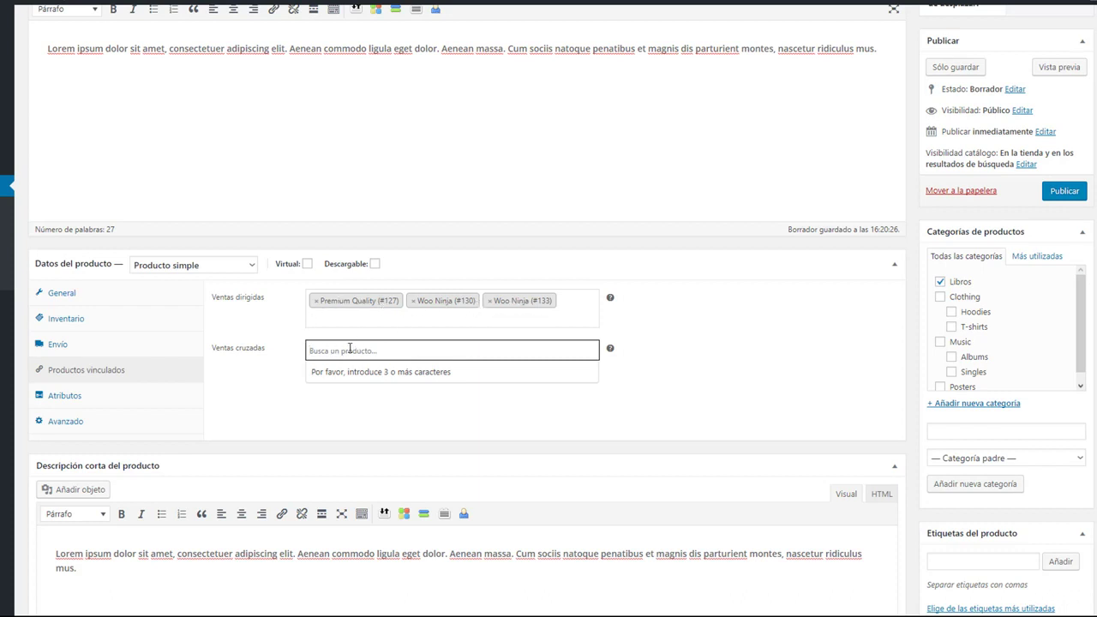
Step: Search the cross-sell products (Ventas cruzadas) for "NIN" and add Patient Ninja (#134)
type("NIN")
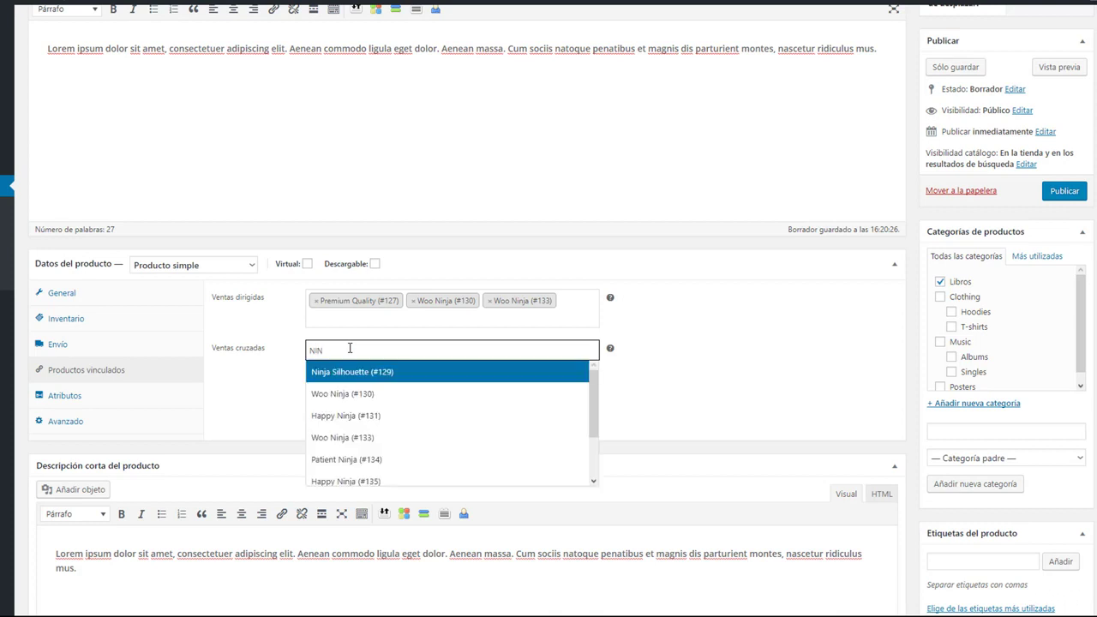
left_click(353, 454)
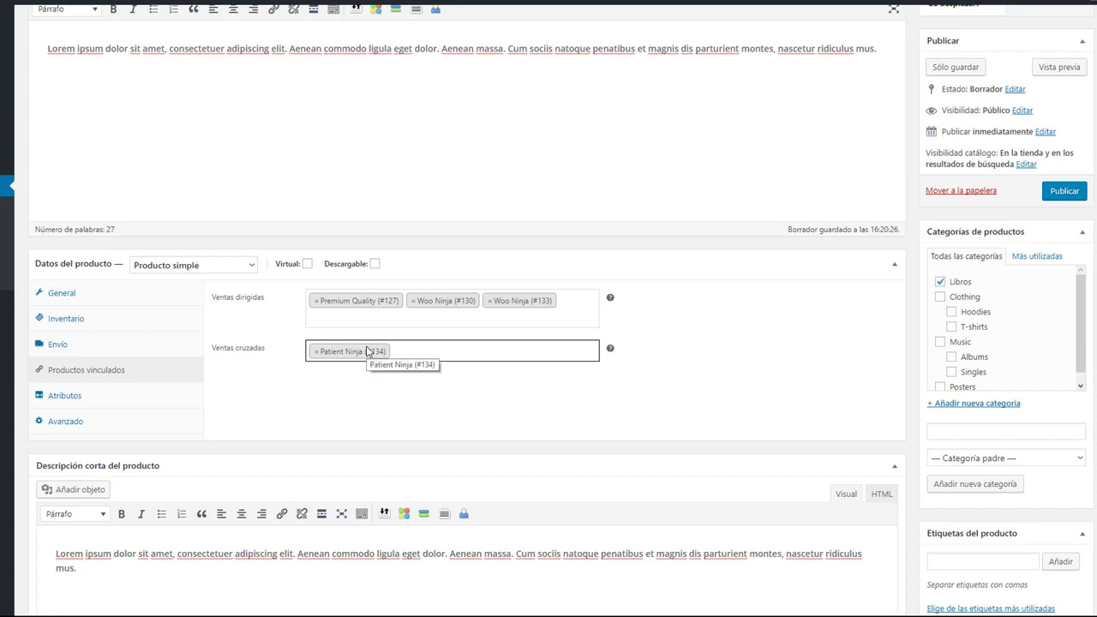
scroll(366, 351, "up", 2)
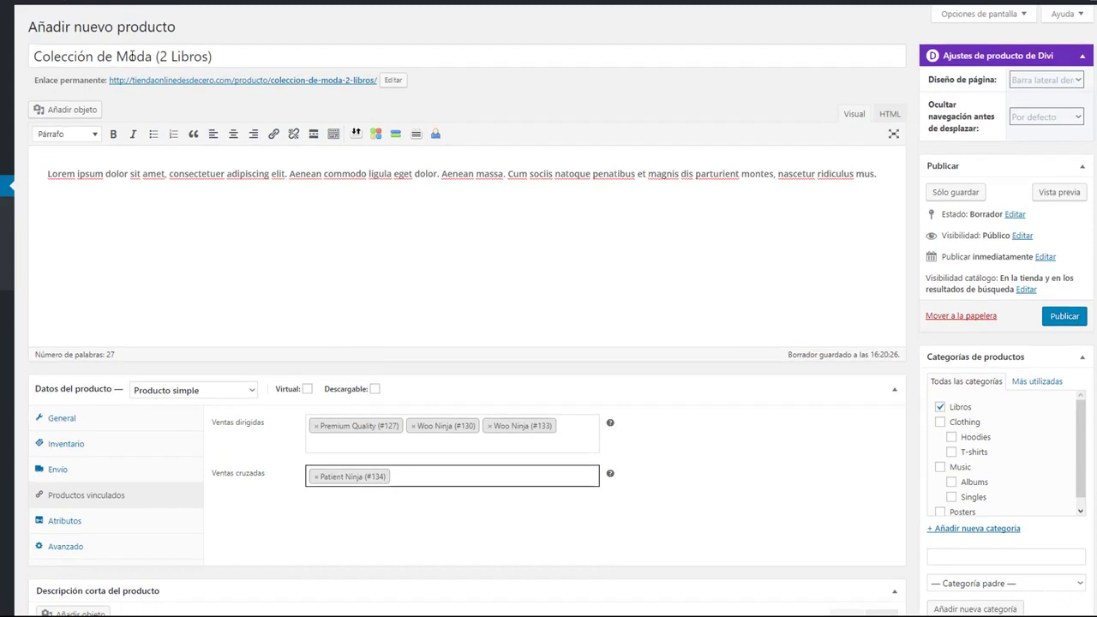
scroll(358, 376, "down", 1)
scroll(357, 376, "down", 2)
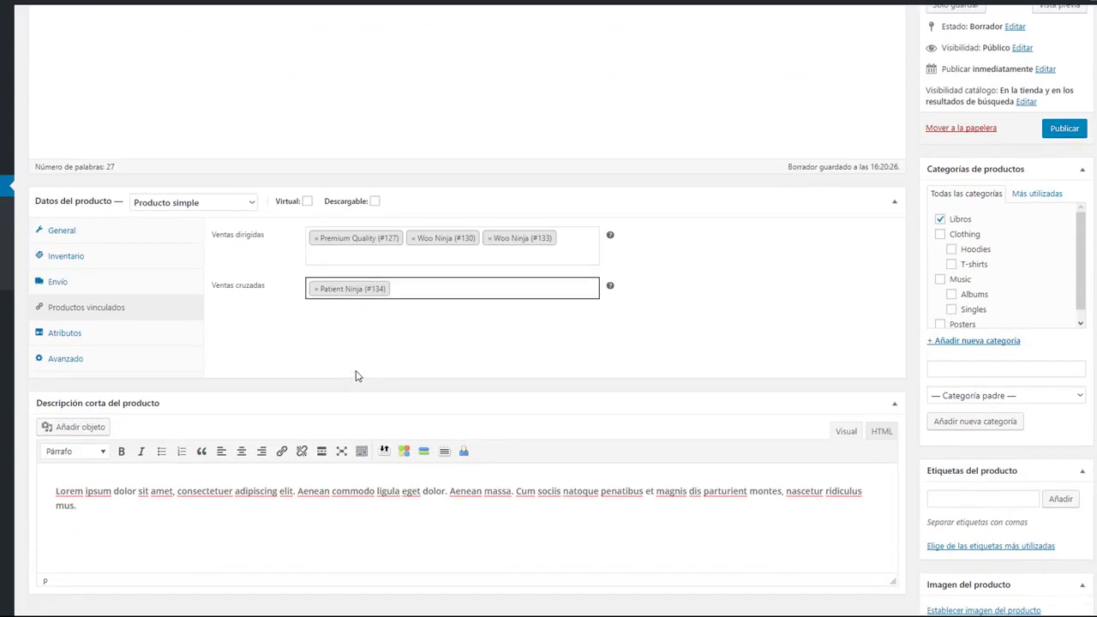
Step: Open the product's attribute settings (Atributos) and review the available product types without changing the current one
left_click(76, 343)
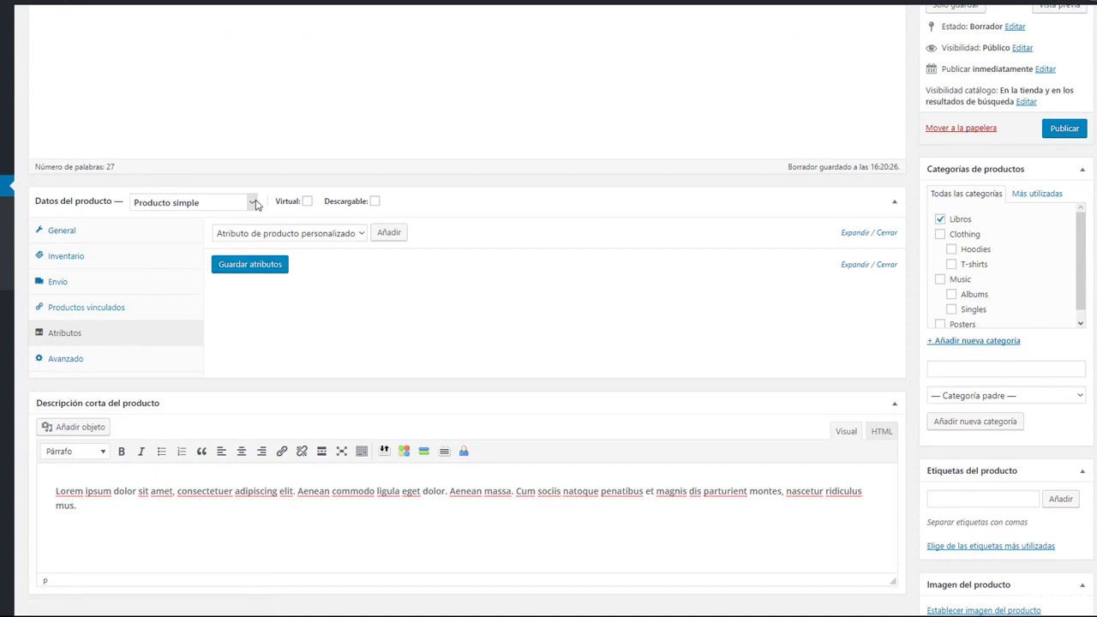
left_click(252, 203)
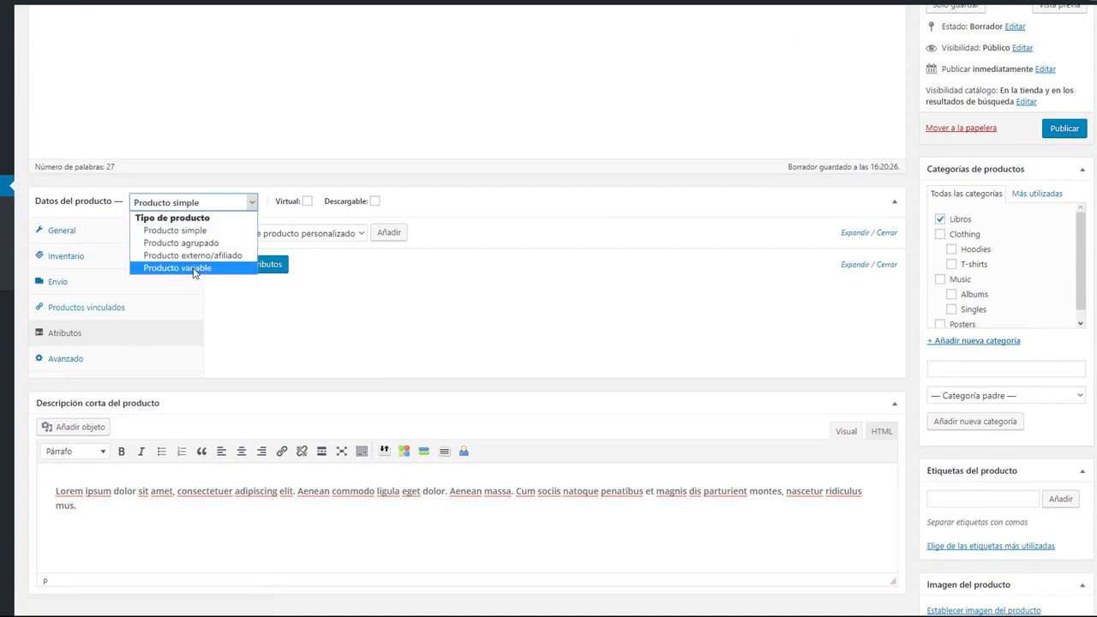
left_click(271, 306)
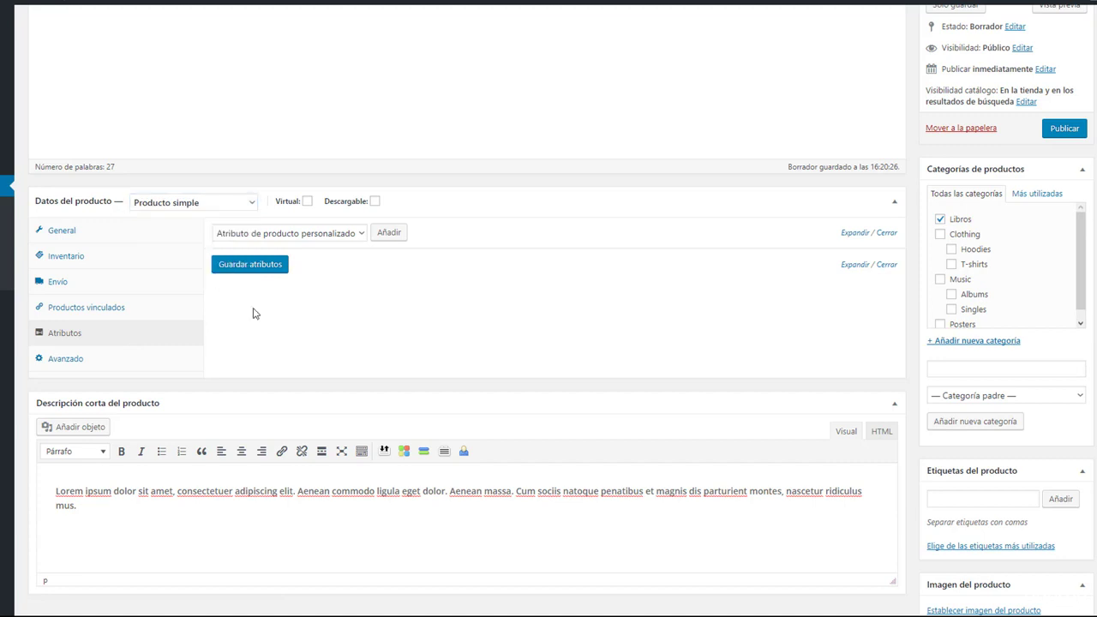
Step: In the product's advanced settings, enter the purchase note "Gracias por su compra. Regrese pronto."
left_click(63, 367)
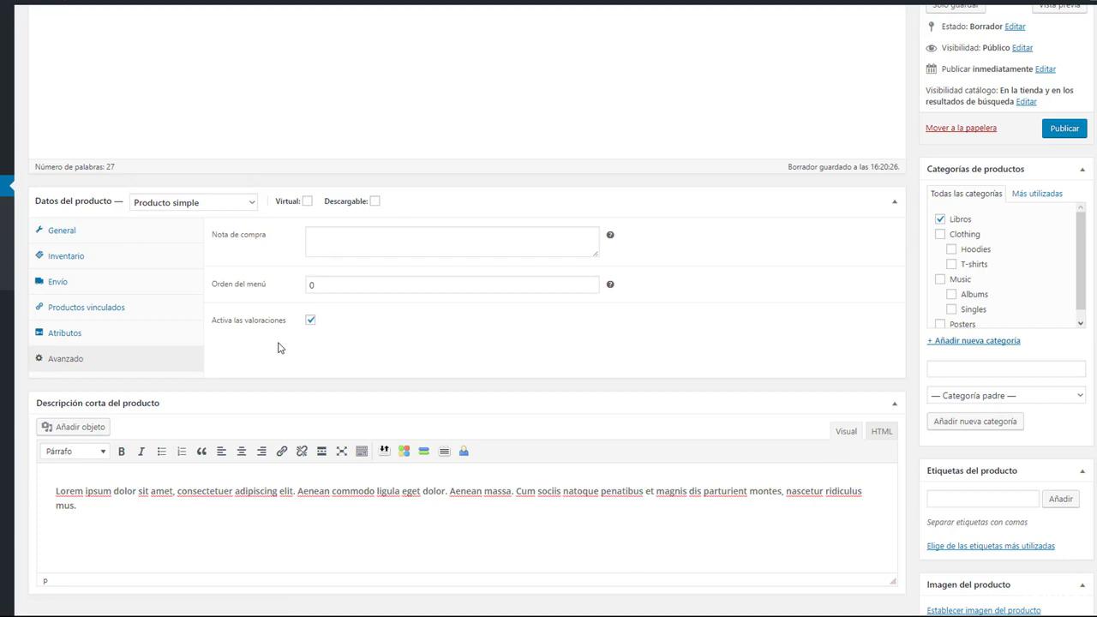
left_click(338, 248)
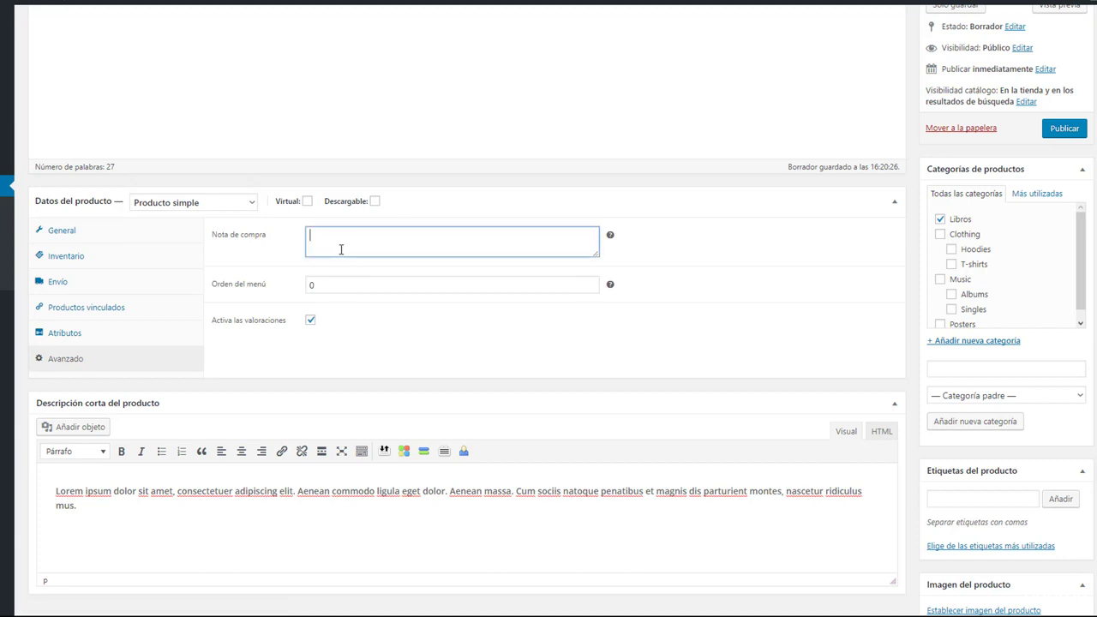
type("Gracias por su compra. Regrese pronto.")
left_click(676, 234)
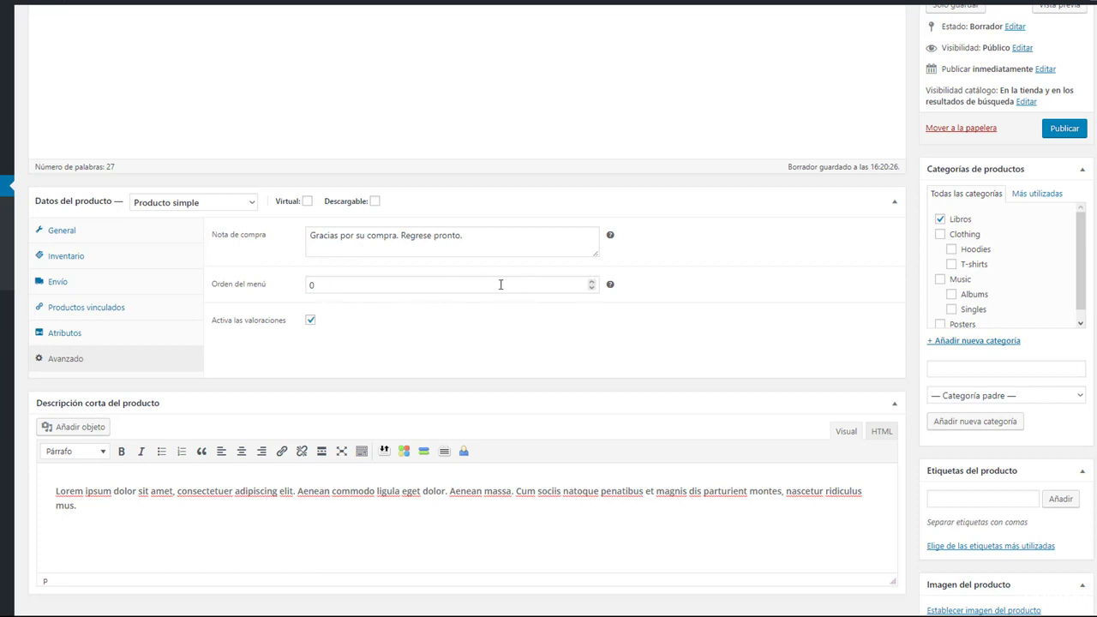
Step: Examine the product's menu order setting (Orden del menú) without changing its value
scroll(404, 340, "up", 3)
scroll(330, 223, "down", 2)
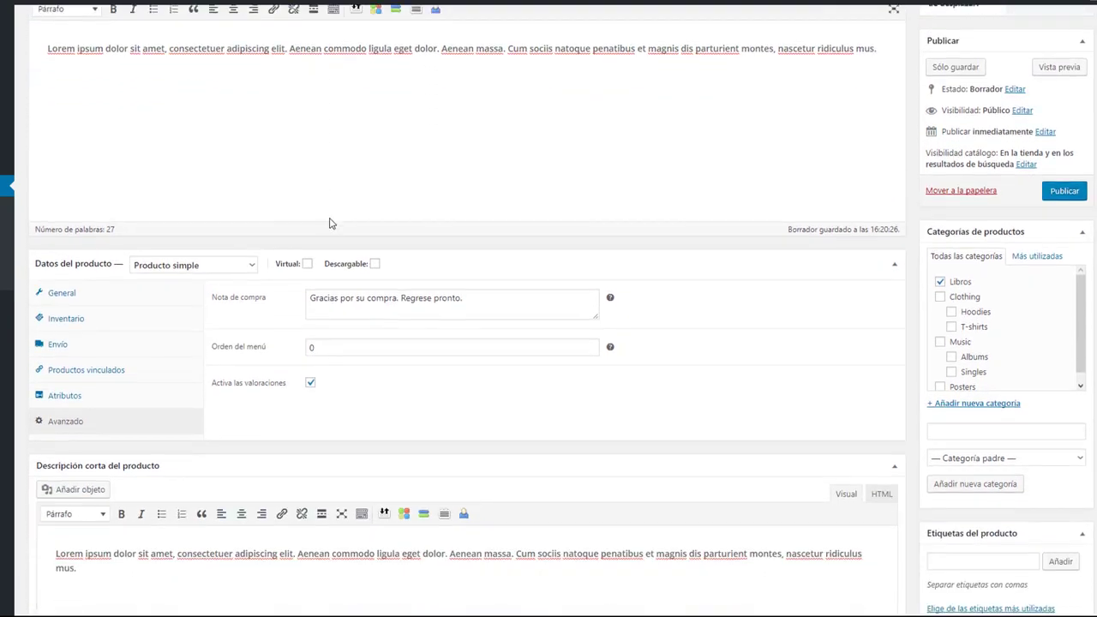
scroll(330, 223, "down", 1)
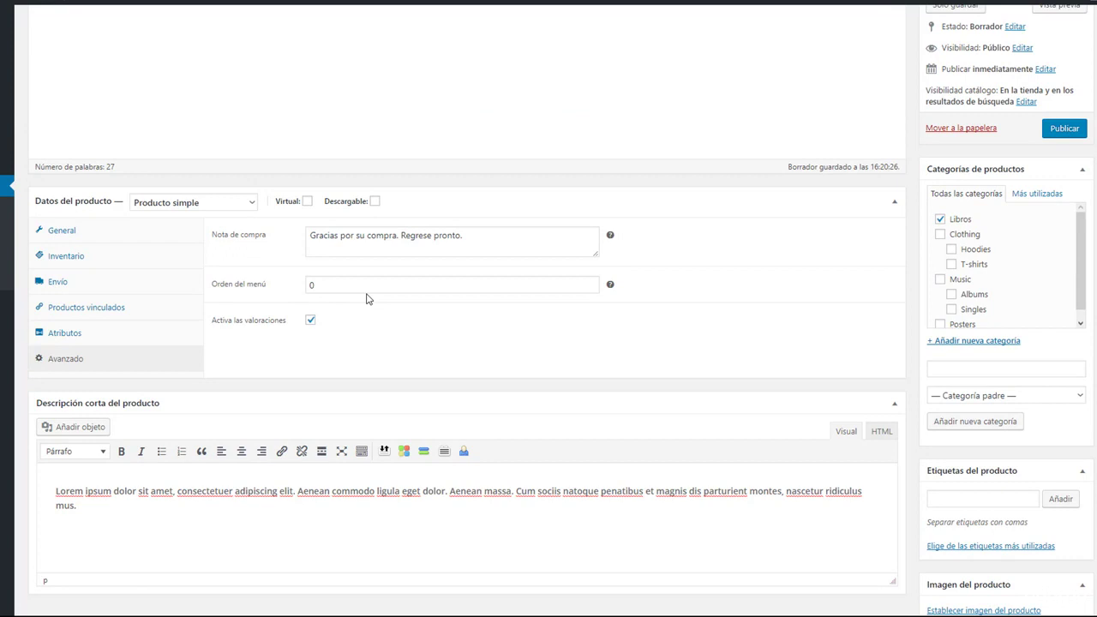
double_click(308, 284)
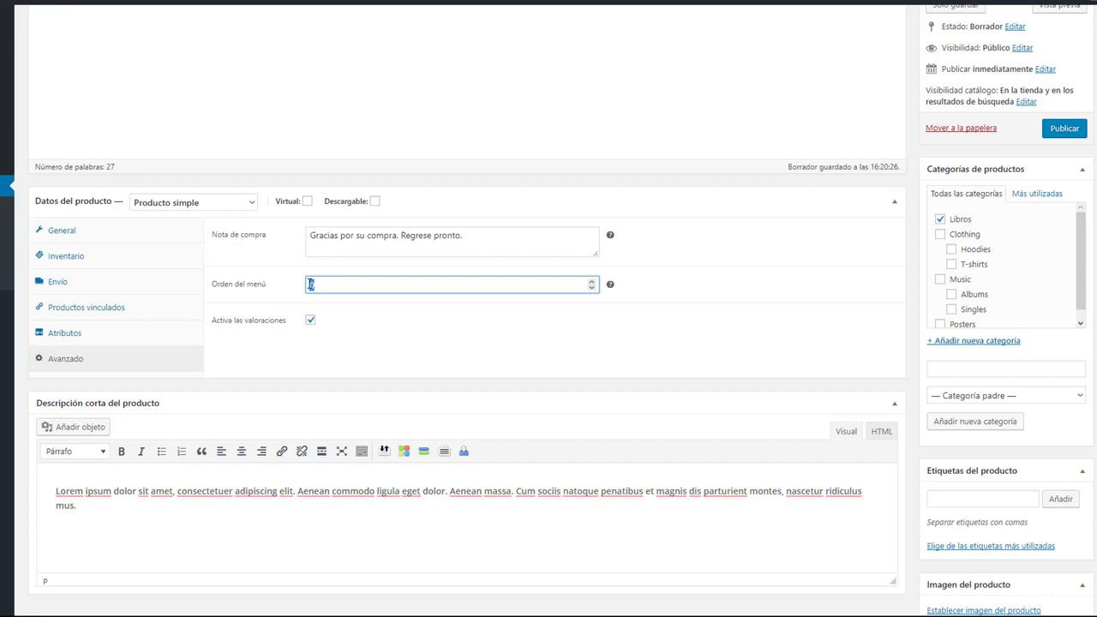
left_click(661, 268)
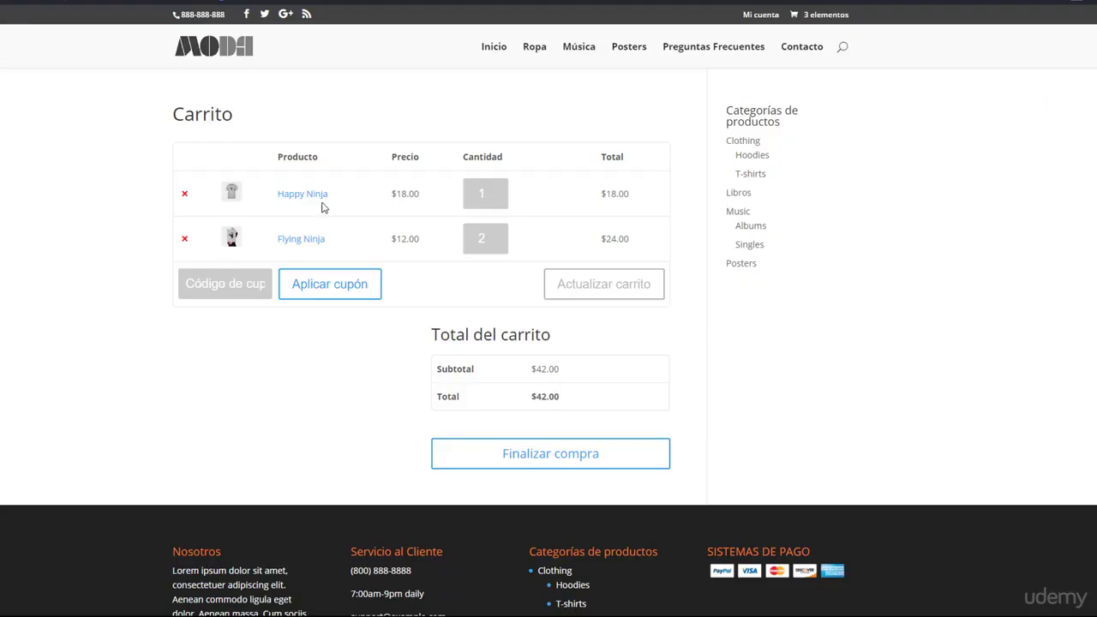
Step: Open the Happy Ninja T-shirt from the store's Ropa category and examine its customer reviews and review form
left_click(534, 48)
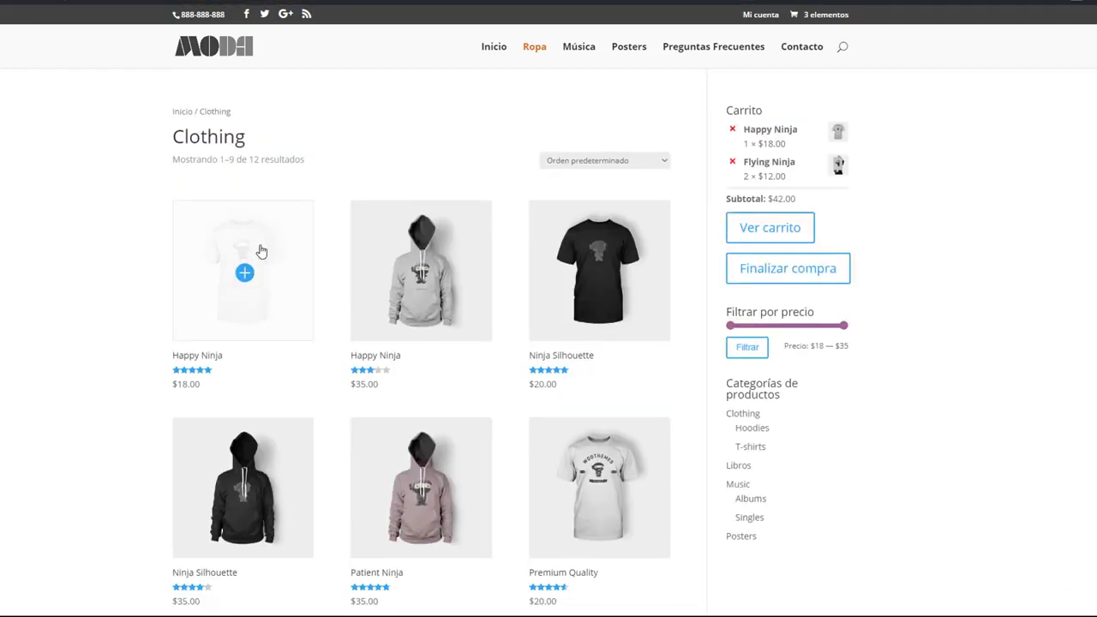
left_click(261, 251)
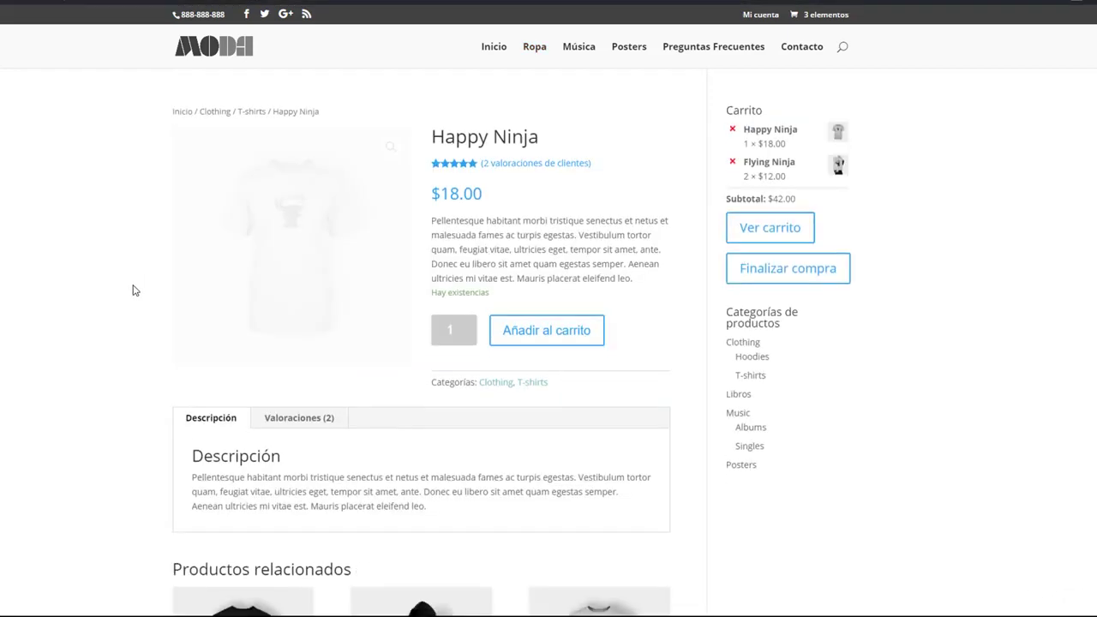
scroll(129, 286, "down", 5)
scroll(121, 281, "up", 2)
left_click(294, 227)
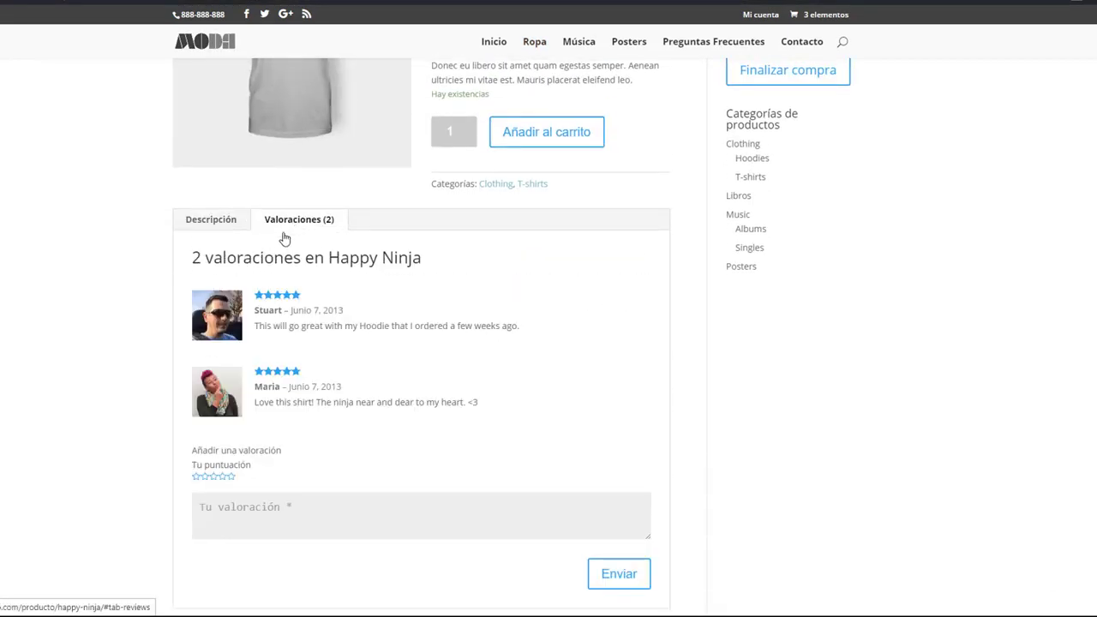
scroll(172, 325, "down", 1)
left_click(271, 445)
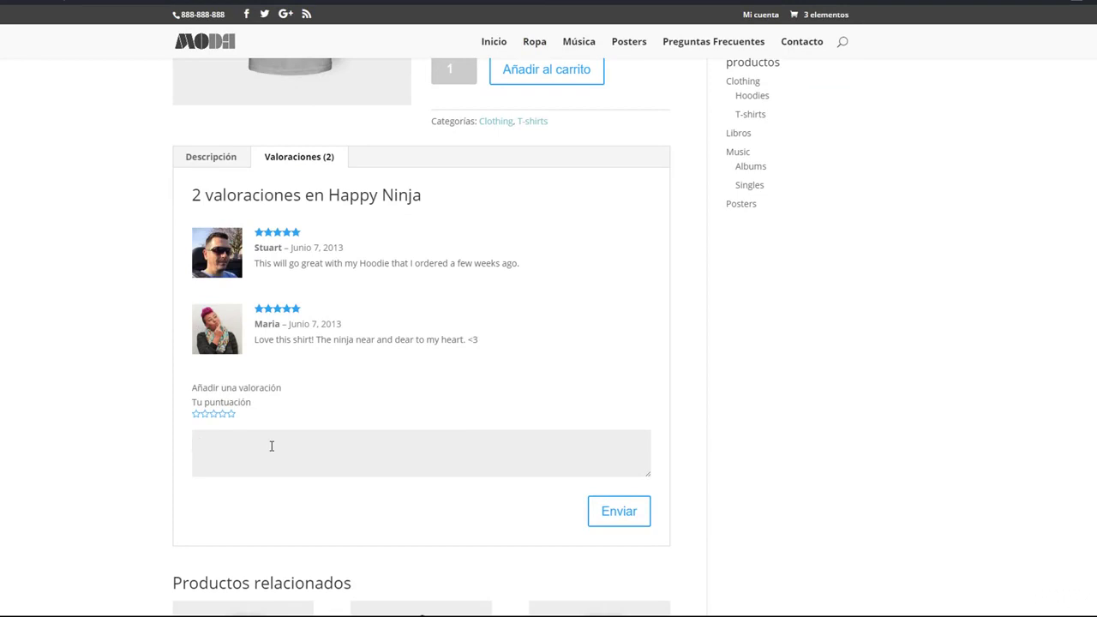
scroll(272, 446, "up", 3)
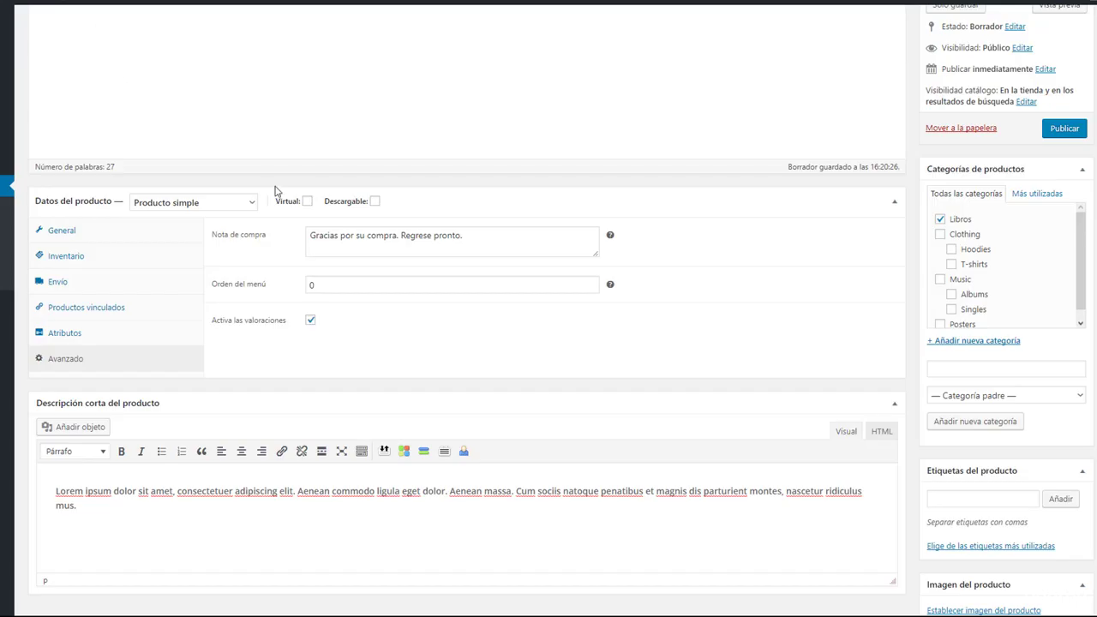
scroll(262, 372, "down", 2)
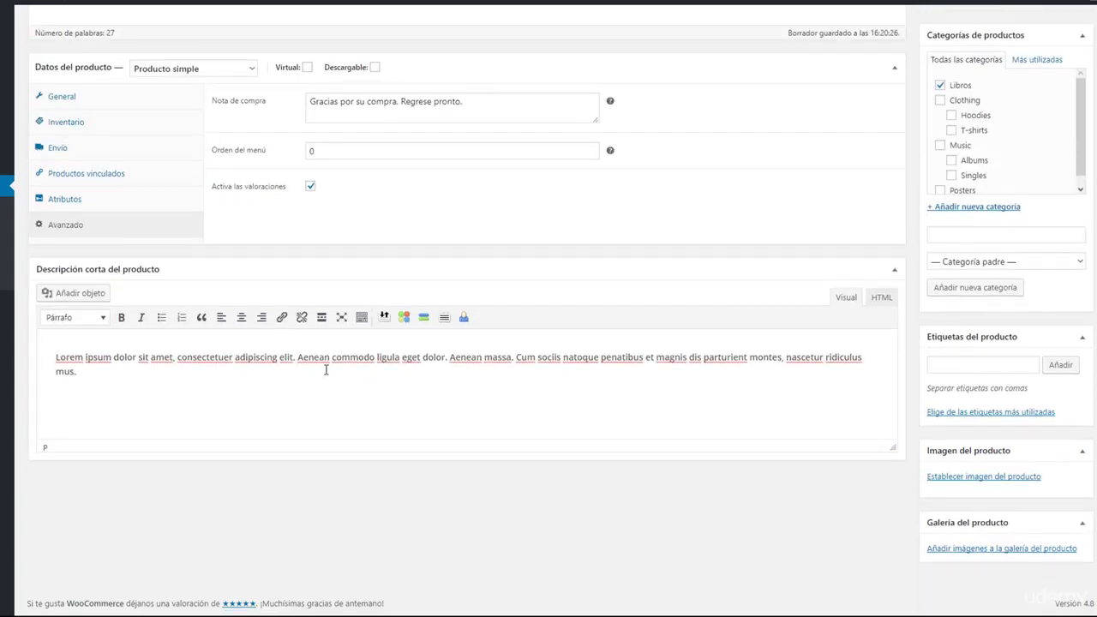
scroll(327, 369, "up", 4)
scroll(1014, 152, "down", 3)
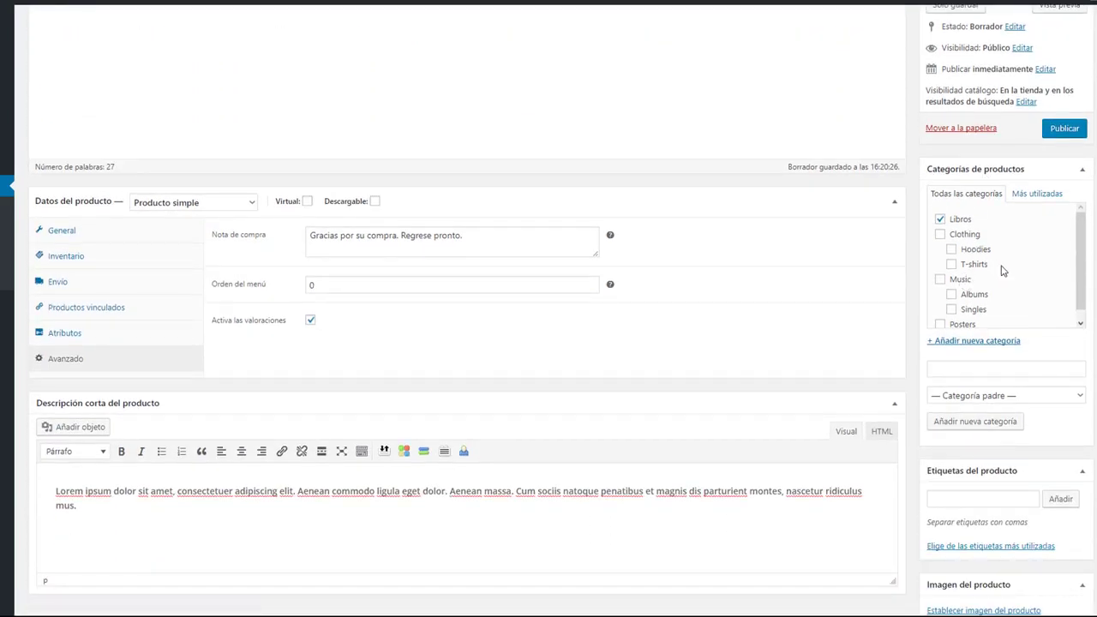
Step: Add the product tags "libro", "libros" and "coleccion" to the product
scroll(1001, 272, "down", 1)
scroll(921, 386, "down", 1)
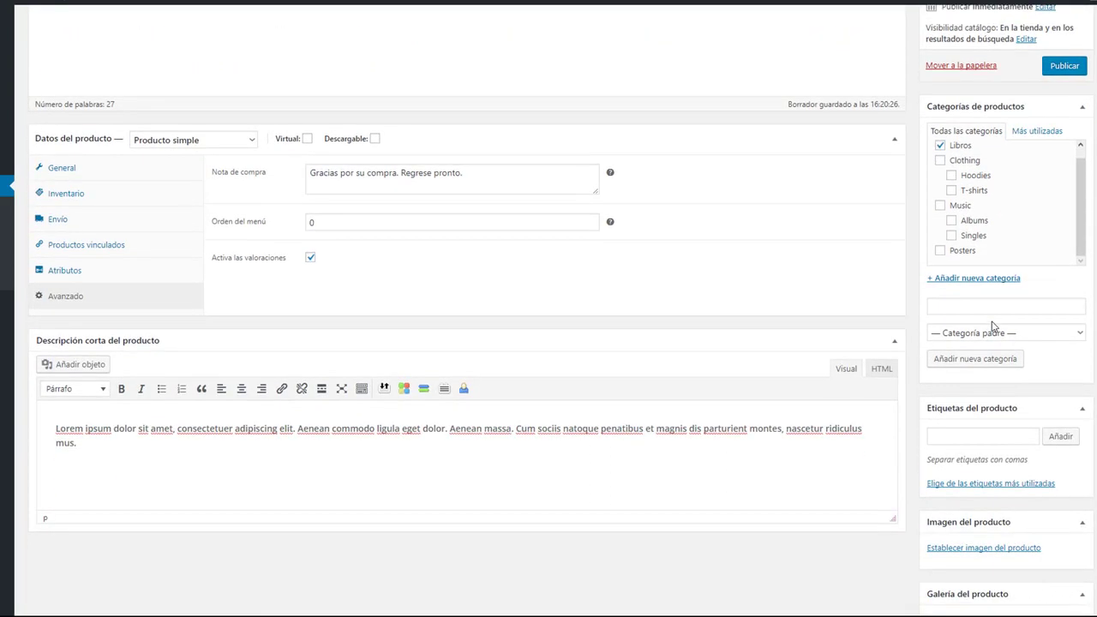
scroll(878, 341, "down", 1)
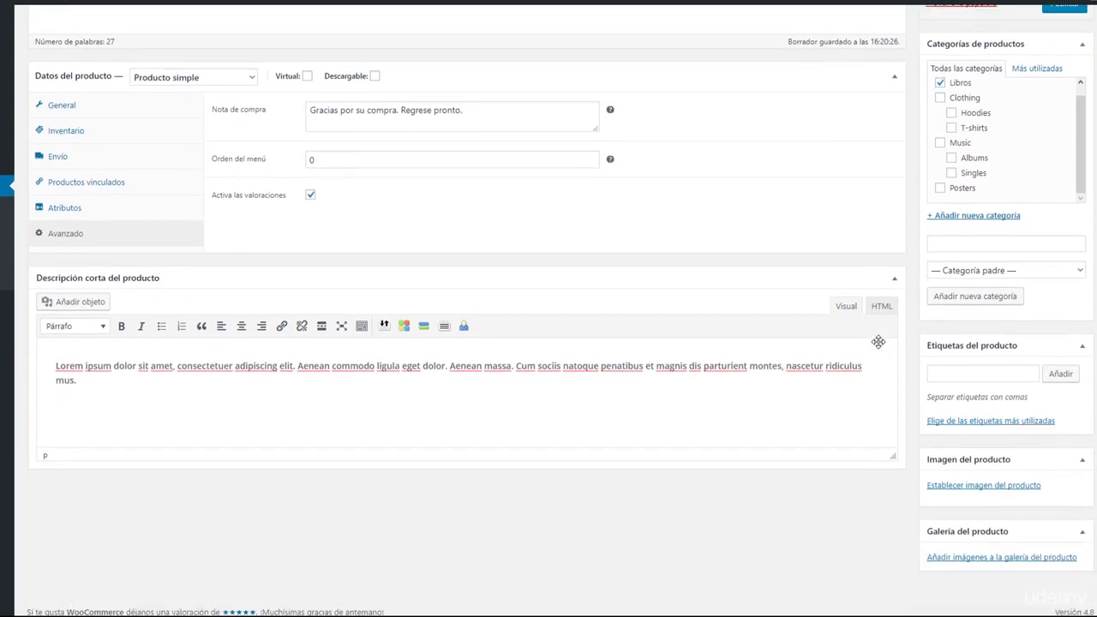
left_click(975, 366)
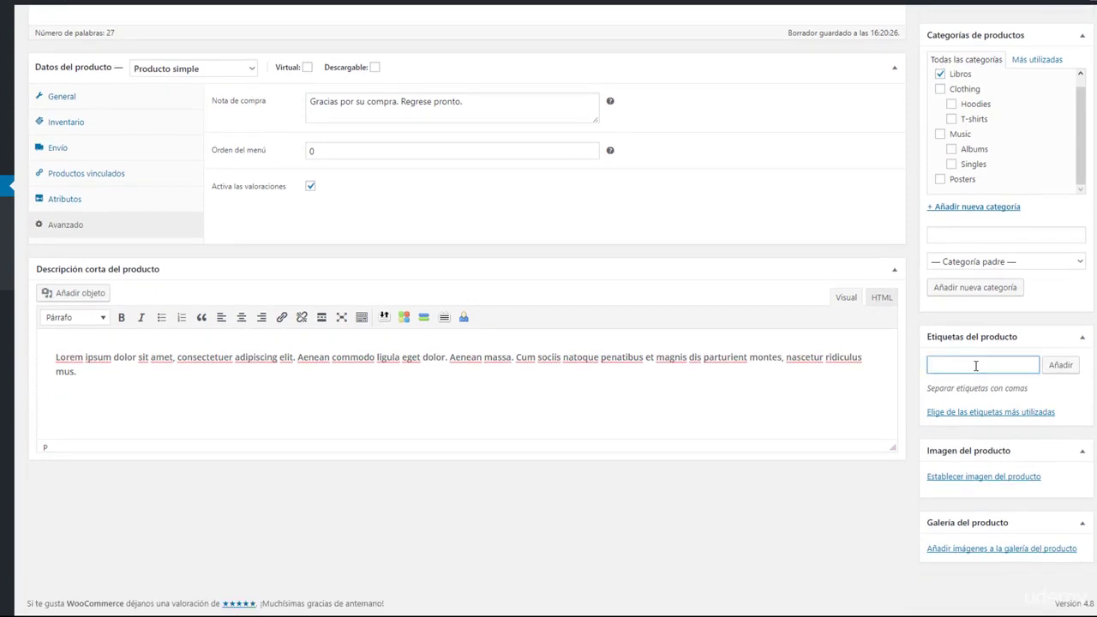
scroll(573, 257, "up", 4)
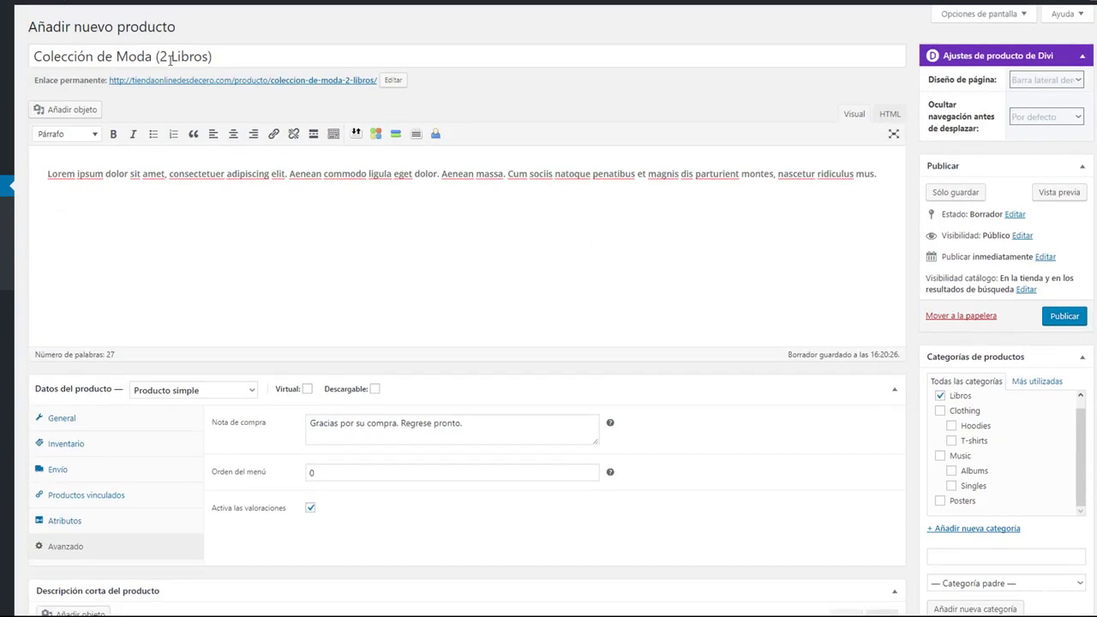
scroll(668, 249, "down", 4)
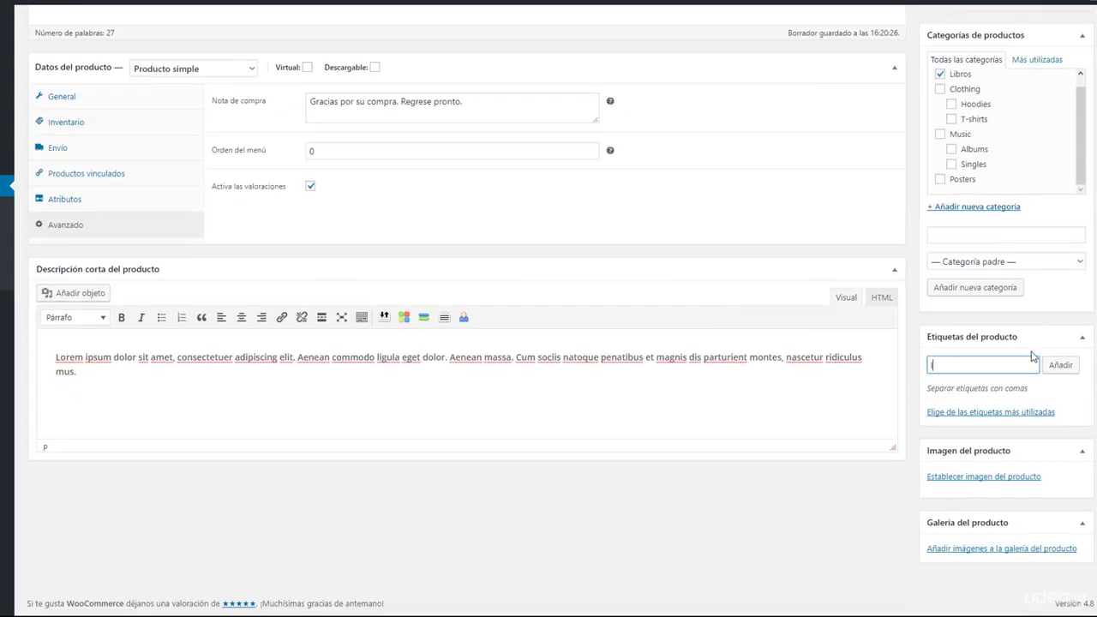
type("libro, libros, coleccion")
type(", libros, coleccion,")
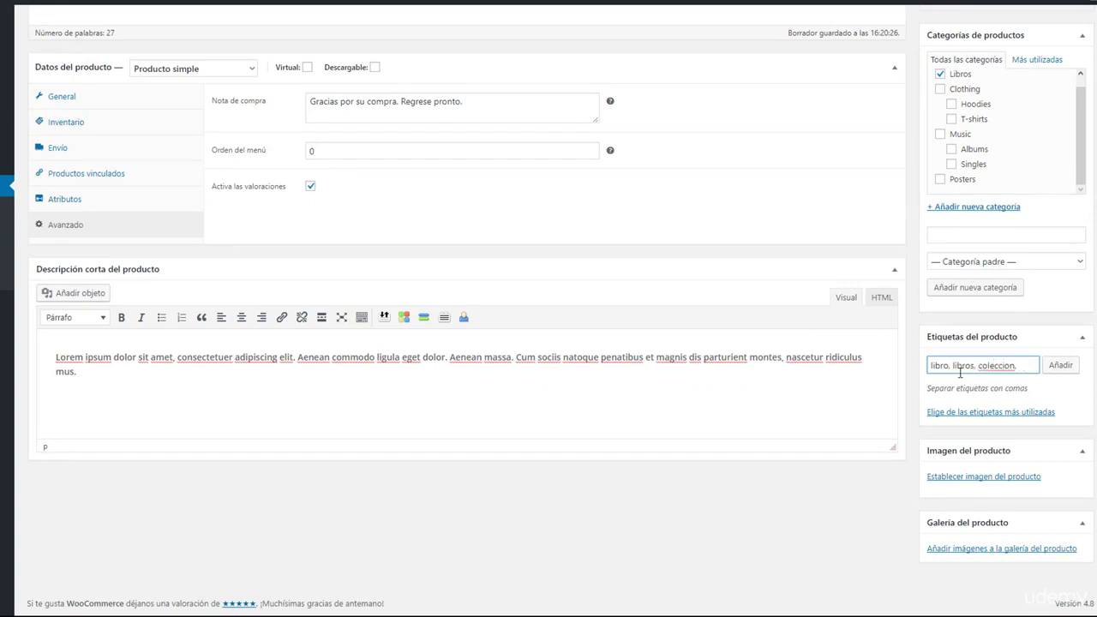
left_click(1050, 370)
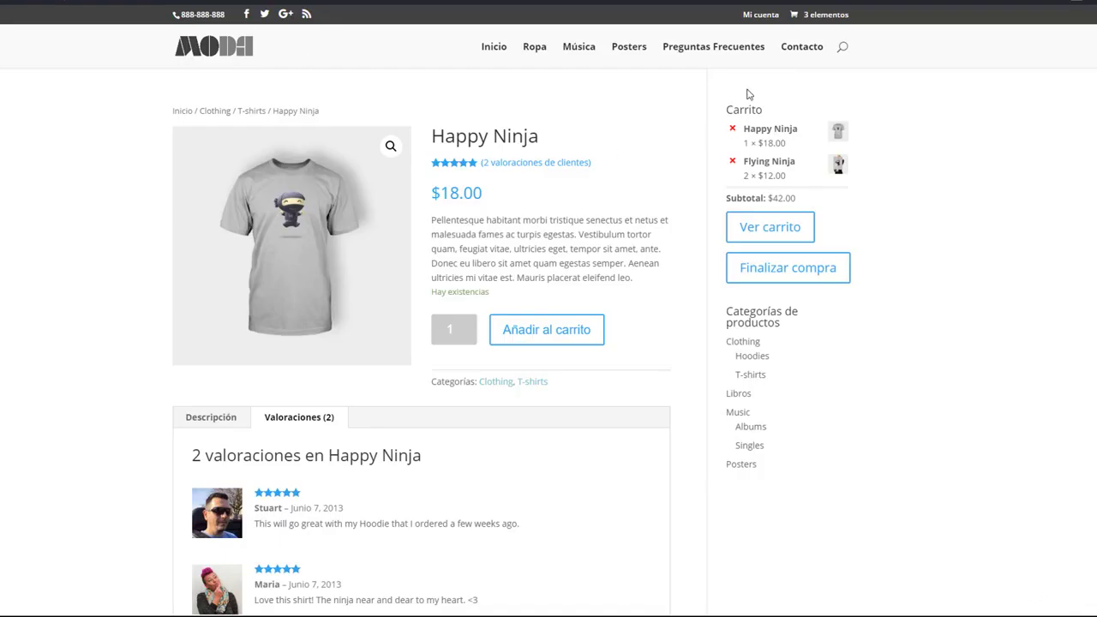
Step: Open the search on the storefront's Happy Ninja page and try out a search term without submitting it
left_click(844, 49)
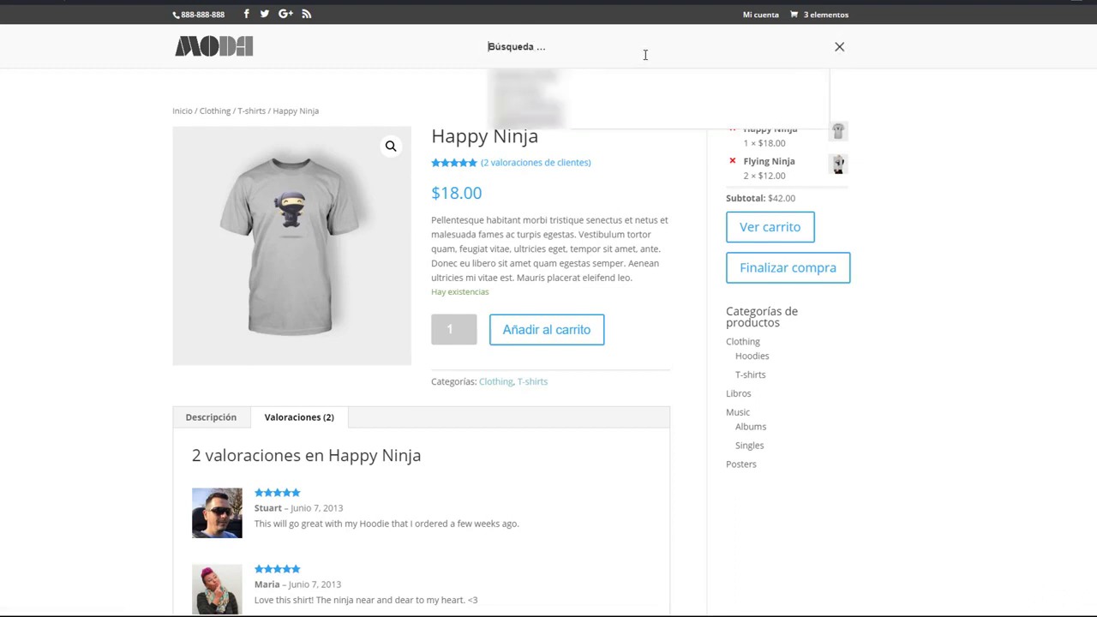
type("lio")
key("BackSpace")
key("BackSpace")
type("li")
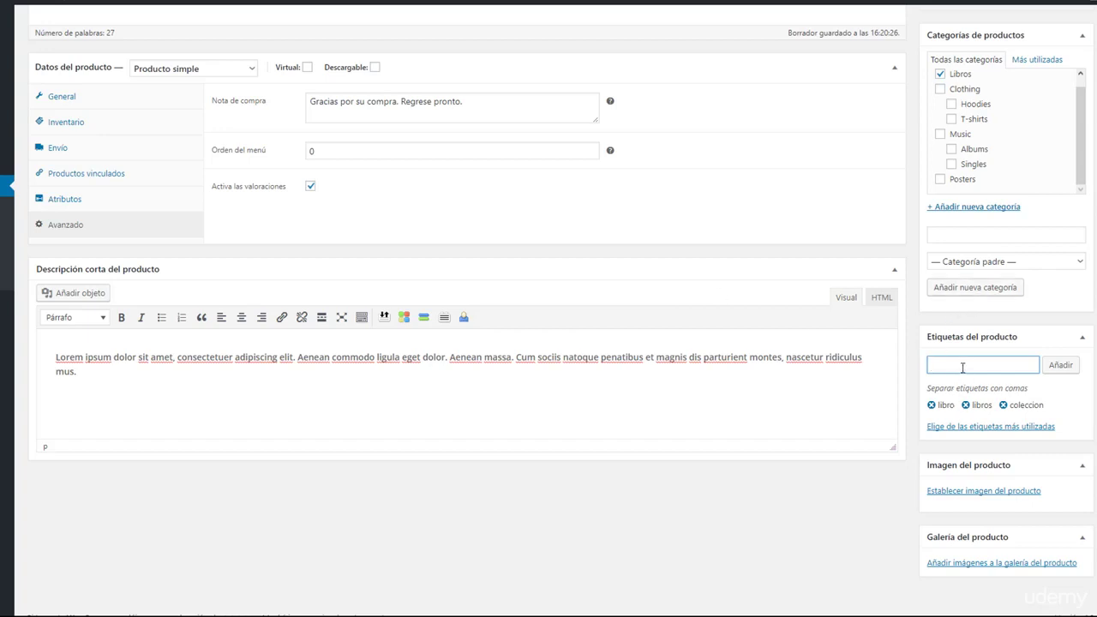
Step: Upload coleccion-de-moda.jpg to the media library and set it as the product image
scroll(963, 364, "down", 1)
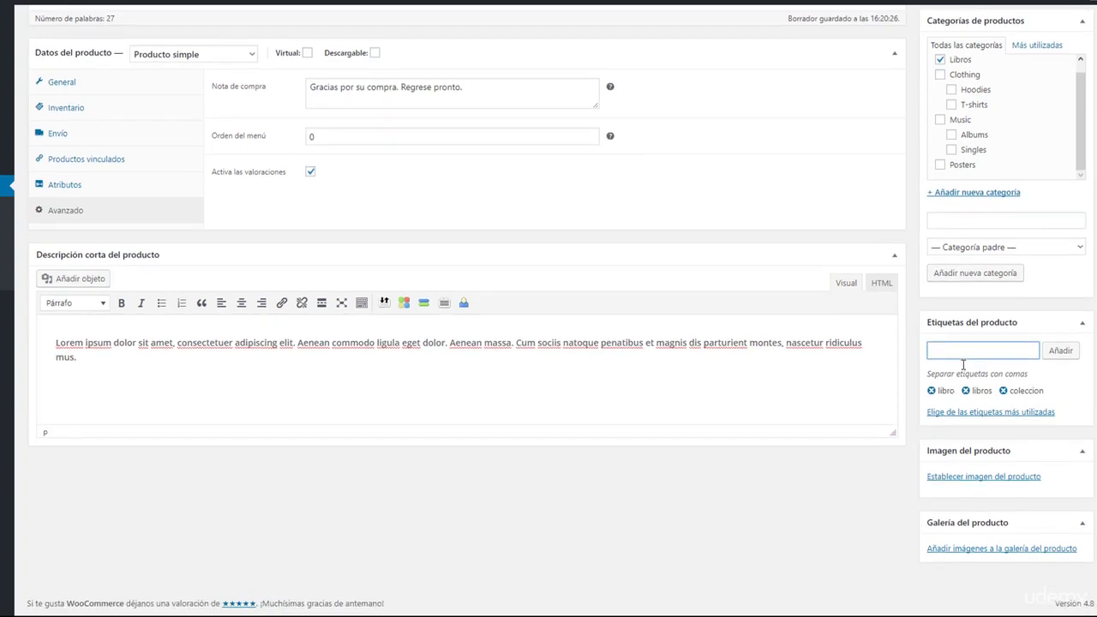
left_click(972, 477)
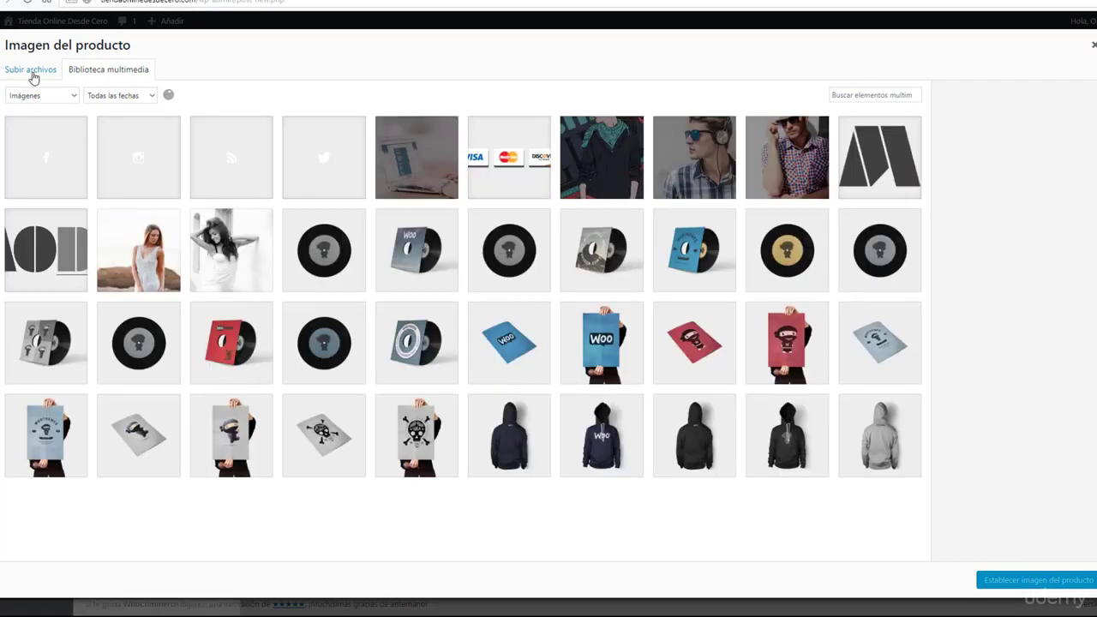
left_click(34, 78)
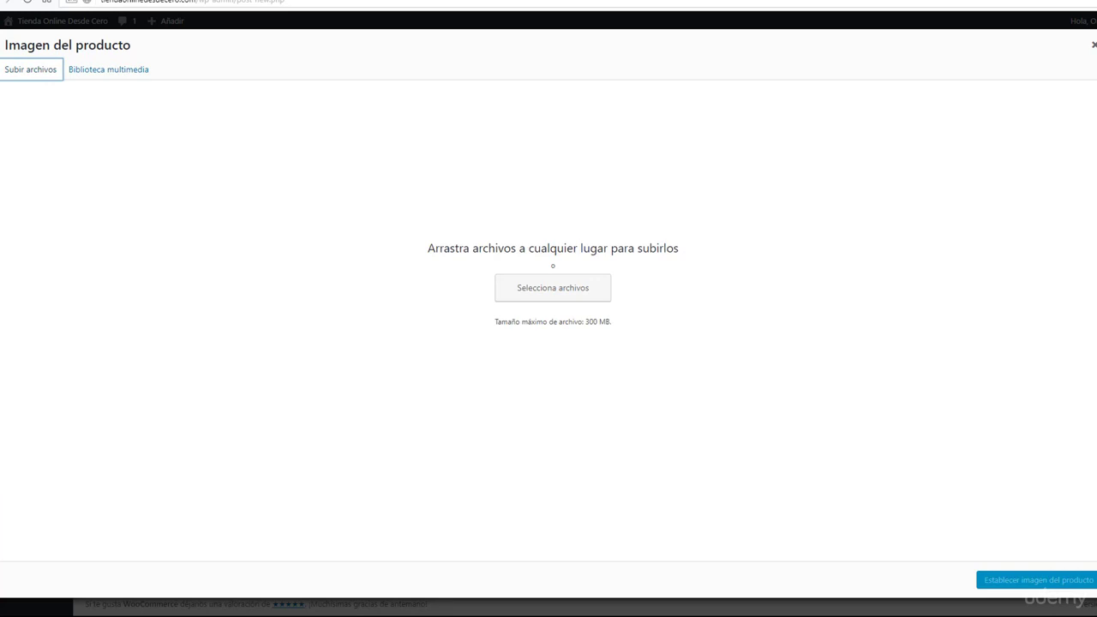
left_click_drag(1096, 232, 495, 240)
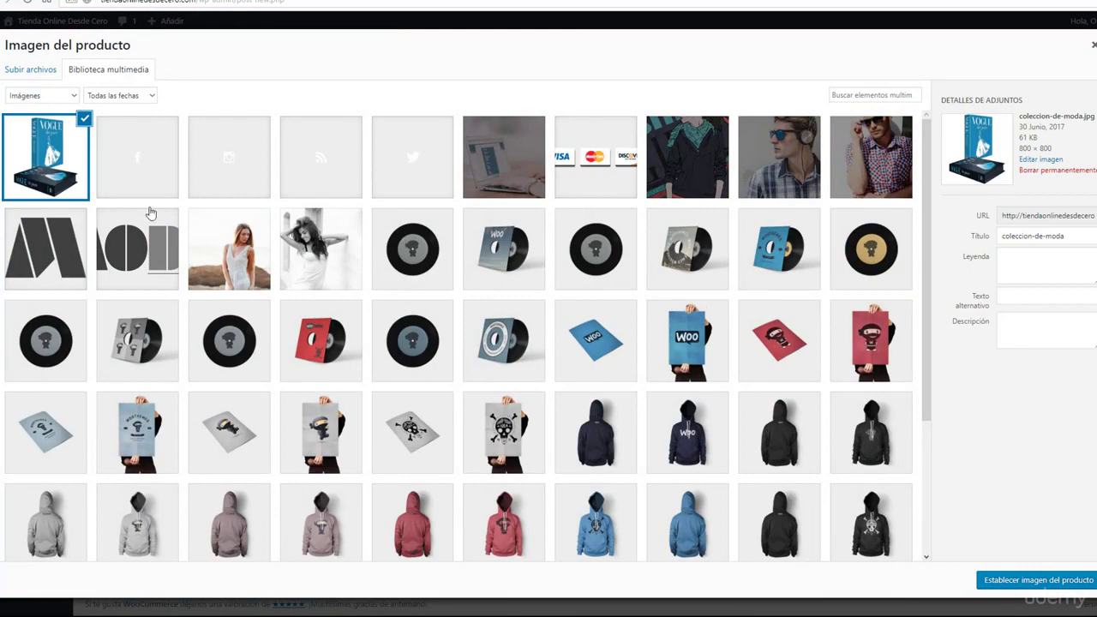
left_click(1013, 587)
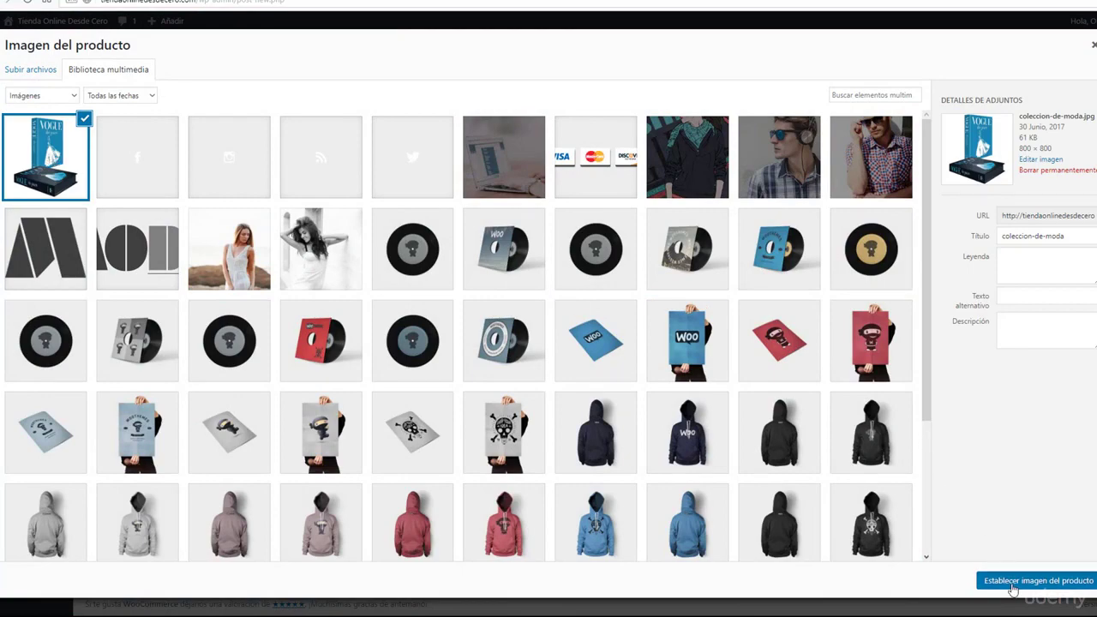
Step: Publish the product "Colección de Moda (2 Libros)"
scroll(804, 474, "down", 2)
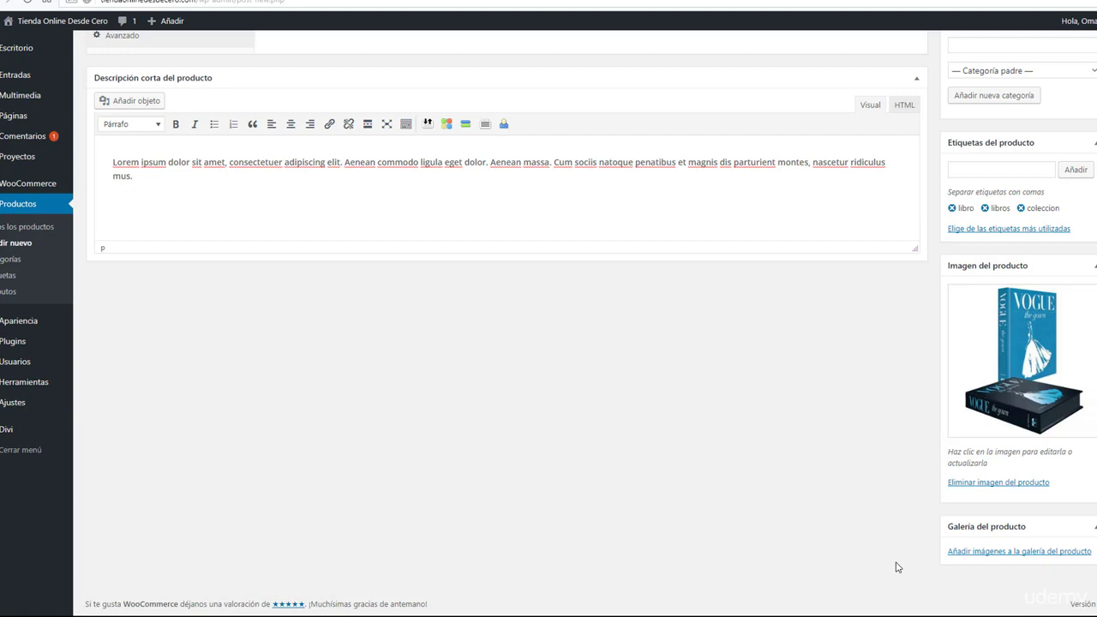
scroll(897, 567, "up", 6)
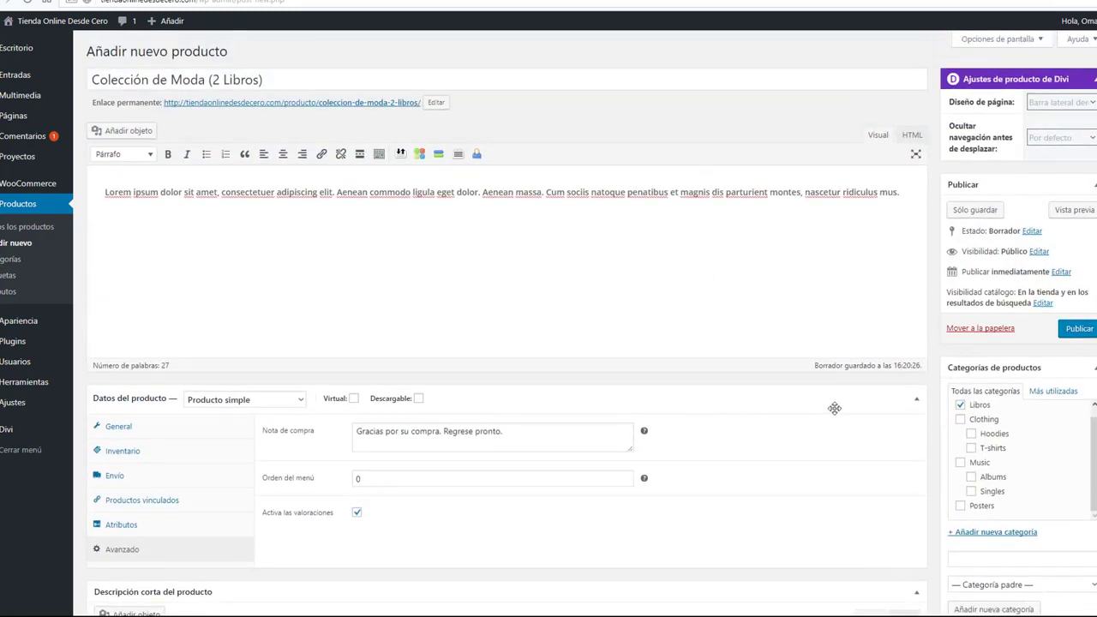
left_click(1081, 331)
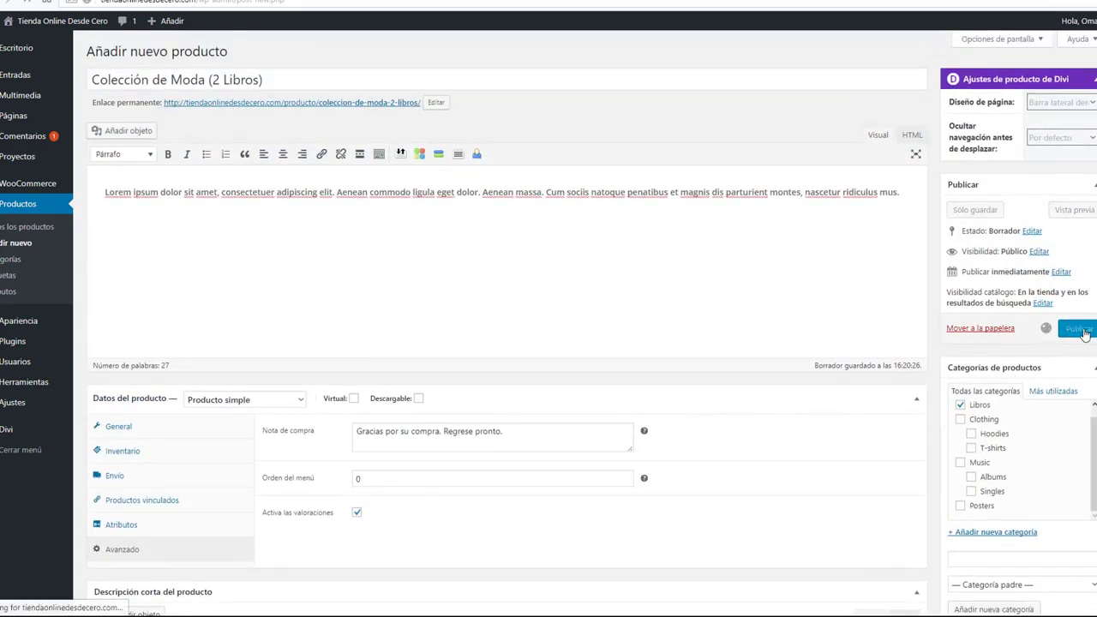
Step: Open the published product's store page in a new browser tab and view it
right_click(187, 76)
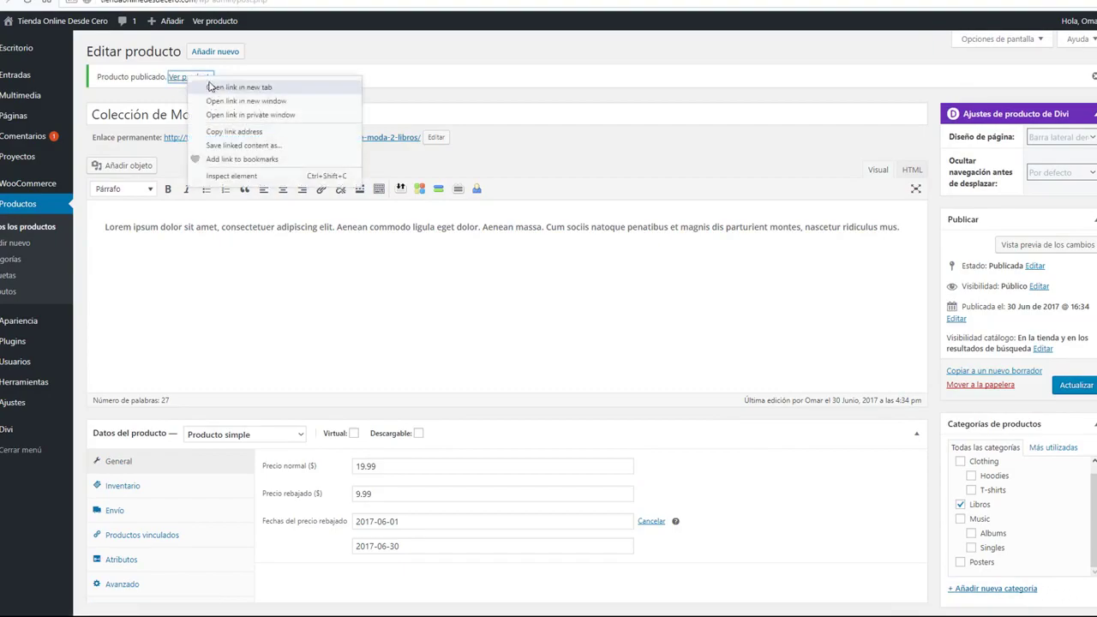
left_click(215, 90)
left_click(214, 9)
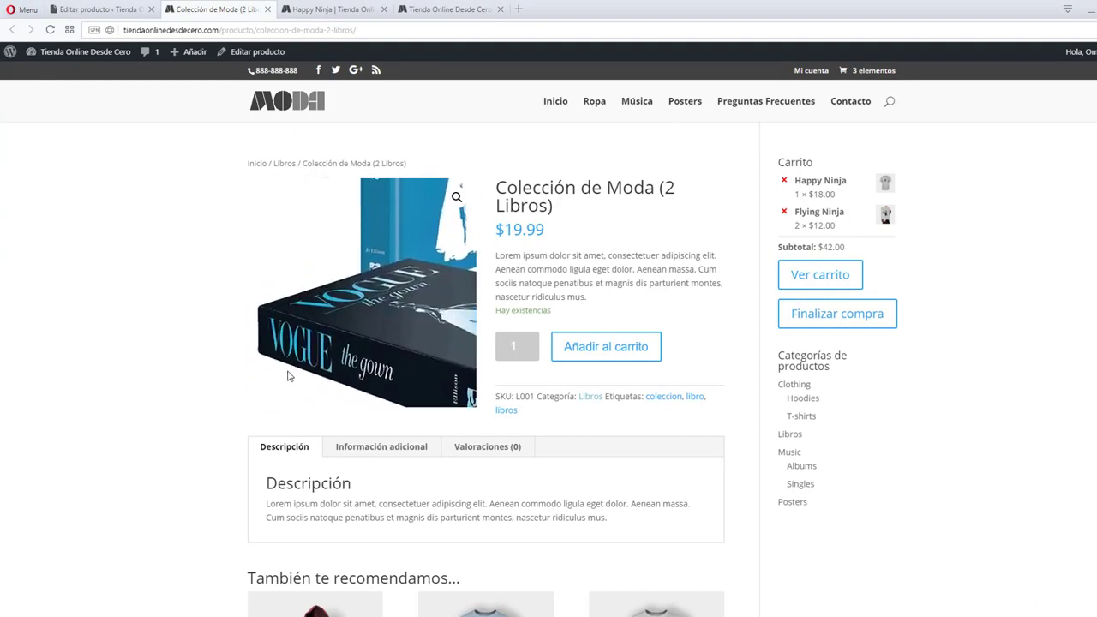
Step: Return to the product editor and examine the product image and product gallery sections
left_click(112, 9)
scroll(961, 492, "down", 4)
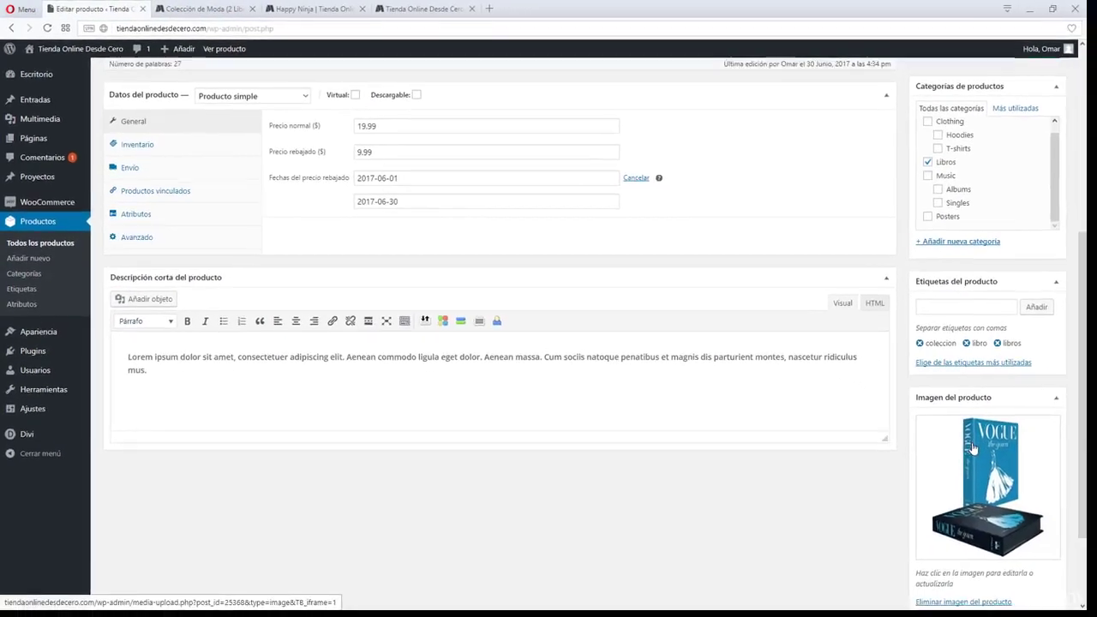
scroll(1010, 569, "down", 3)
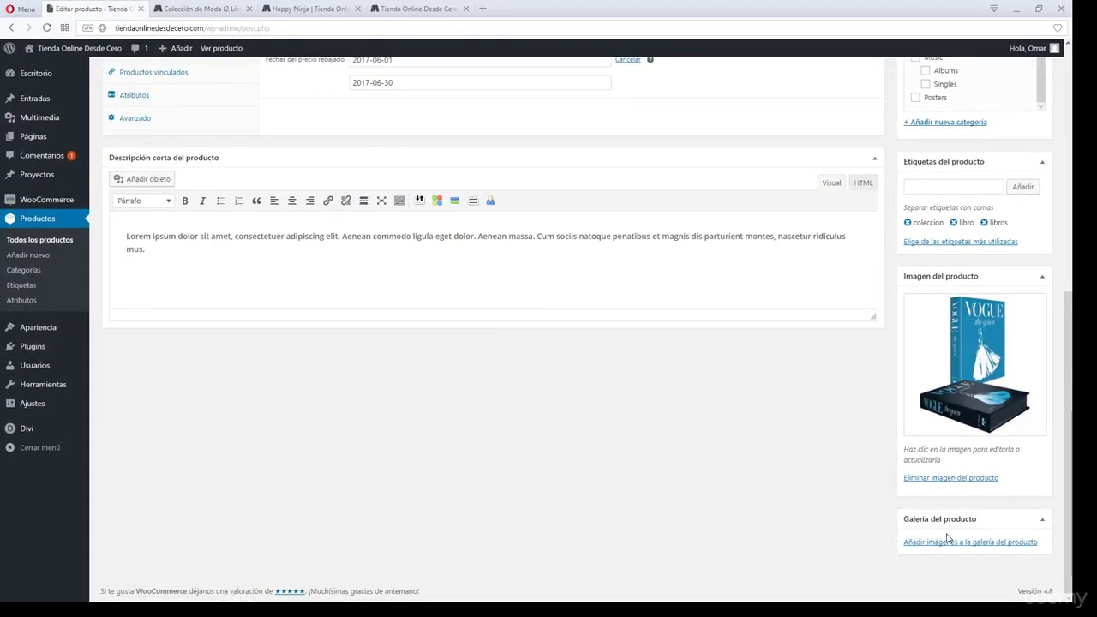
Step: Go back to the product's store page and examine its title, price, short description and stock status
left_click(206, 10)
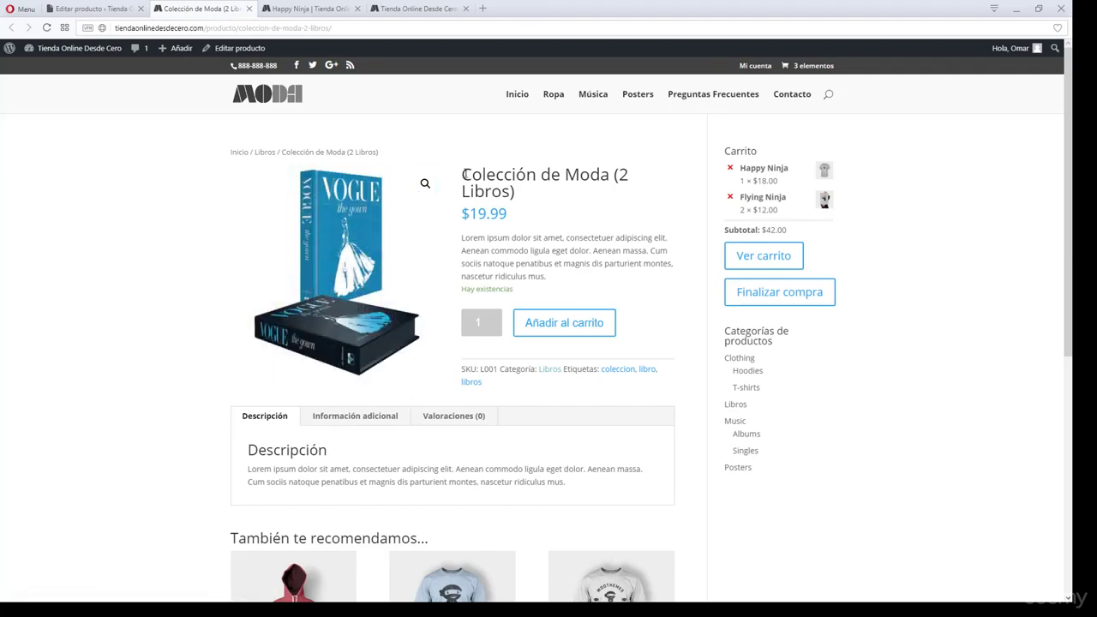
left_click_drag(462, 175, 460, 416)
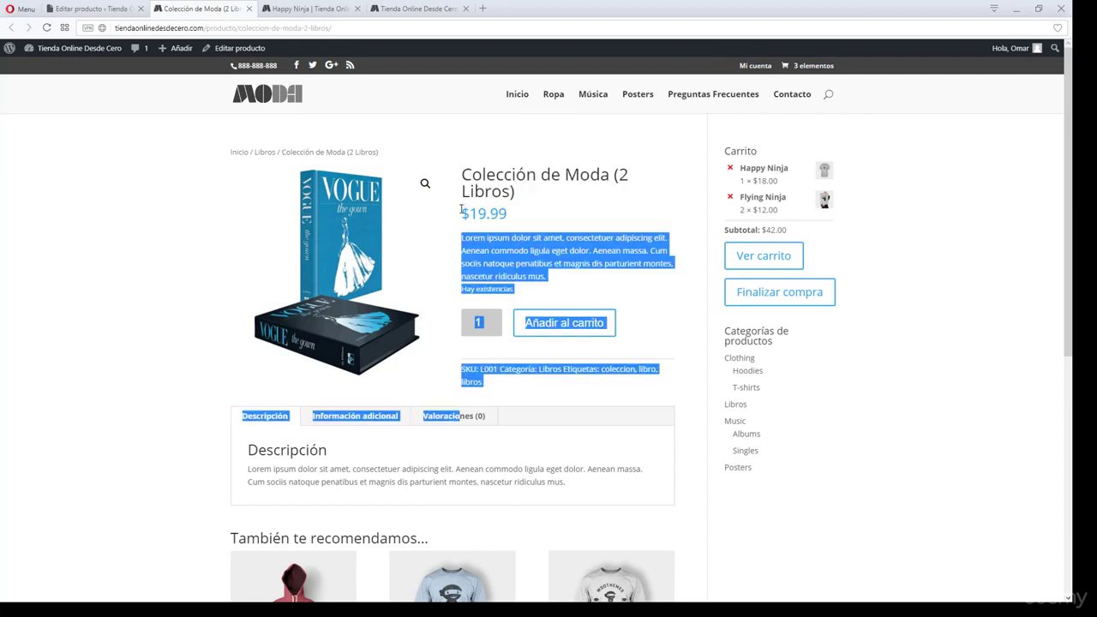
left_click(545, 250)
left_click_drag(526, 295, 460, 260)
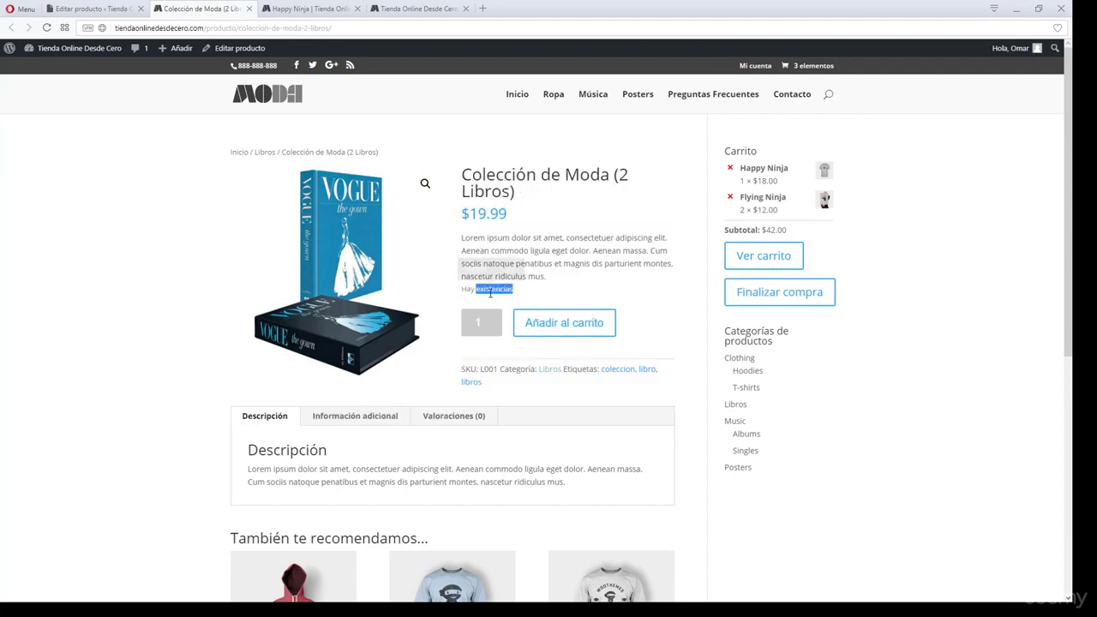
left_click(521, 298)
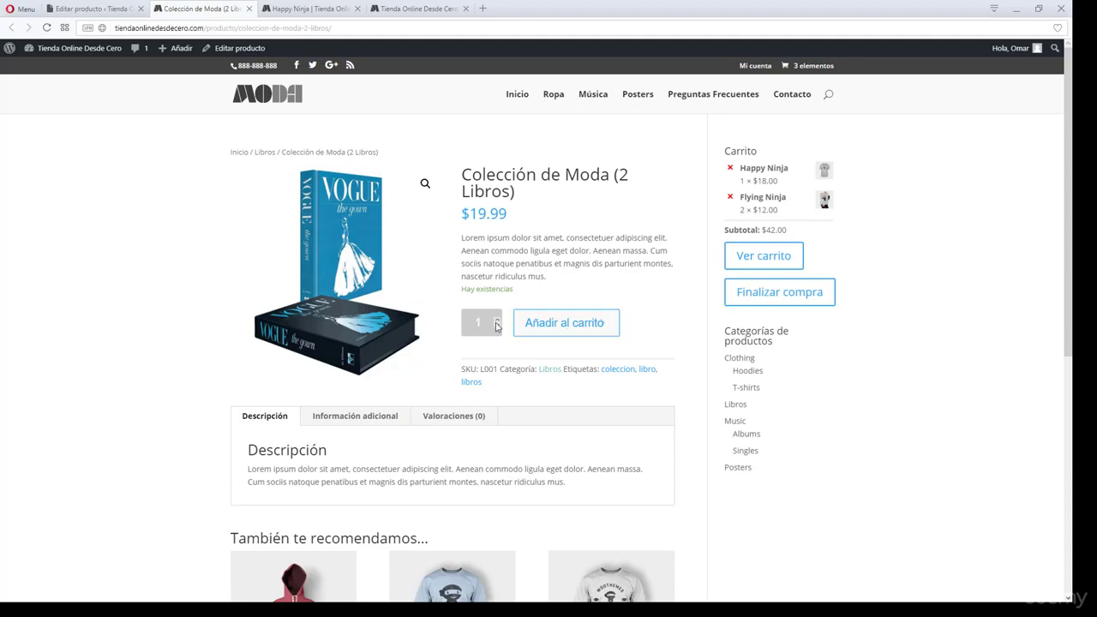
Step: Try the quantity selector on the product page by raising it to 5 and returning it to 1
left_click(498, 319)
left_click(498, 320)
left_click(498, 320)
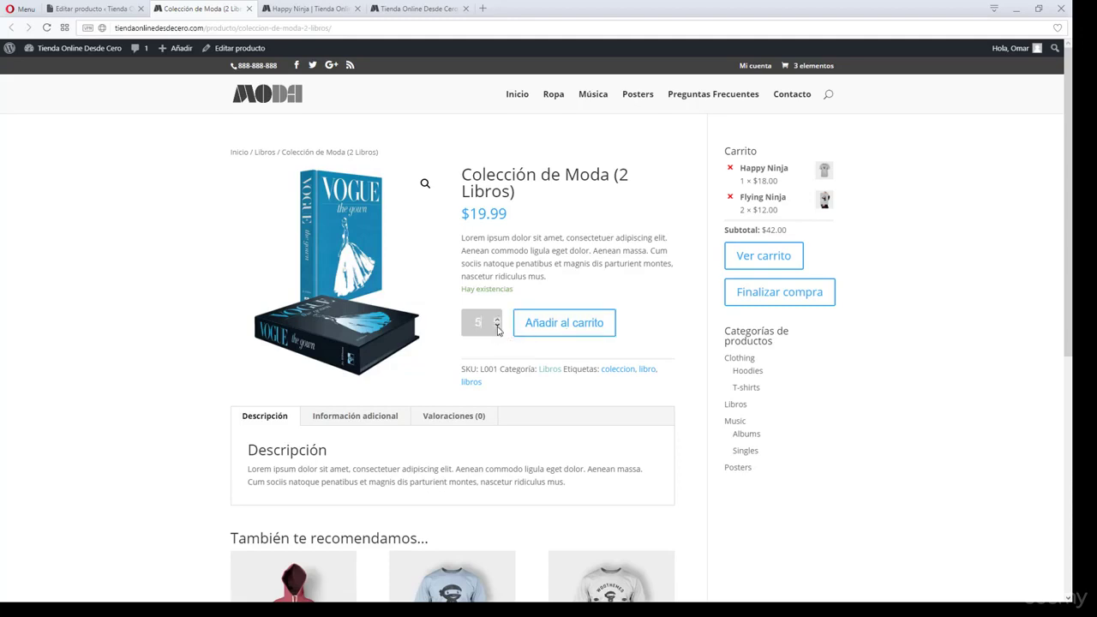
left_click(497, 329)
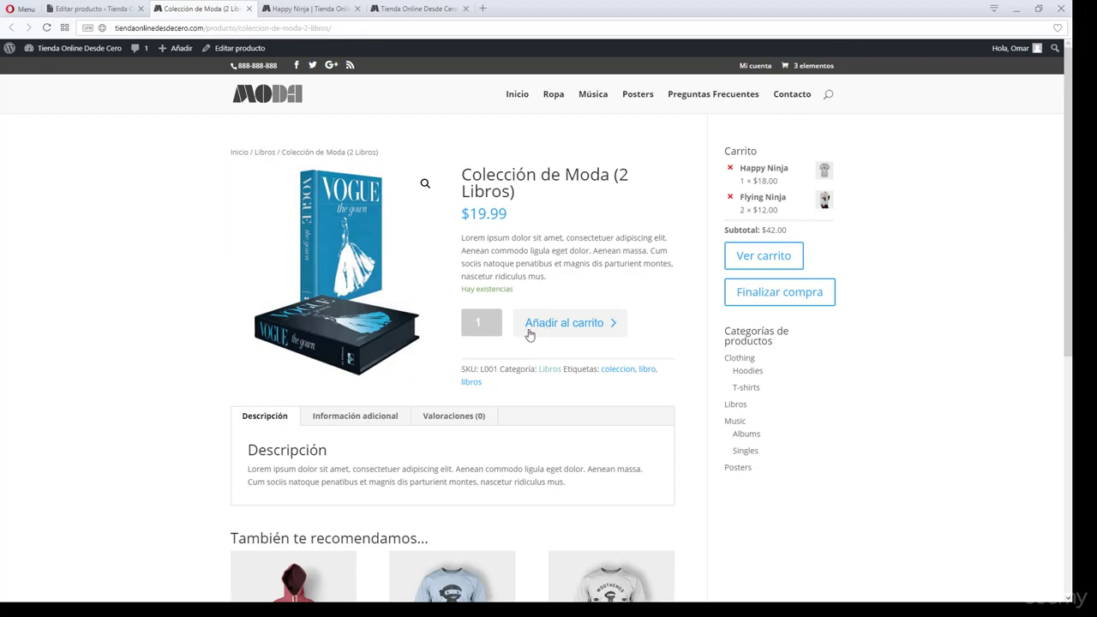
Step: Examine the product's weight and dimensions under Información adicional on the store page
scroll(453, 352, "down", 3)
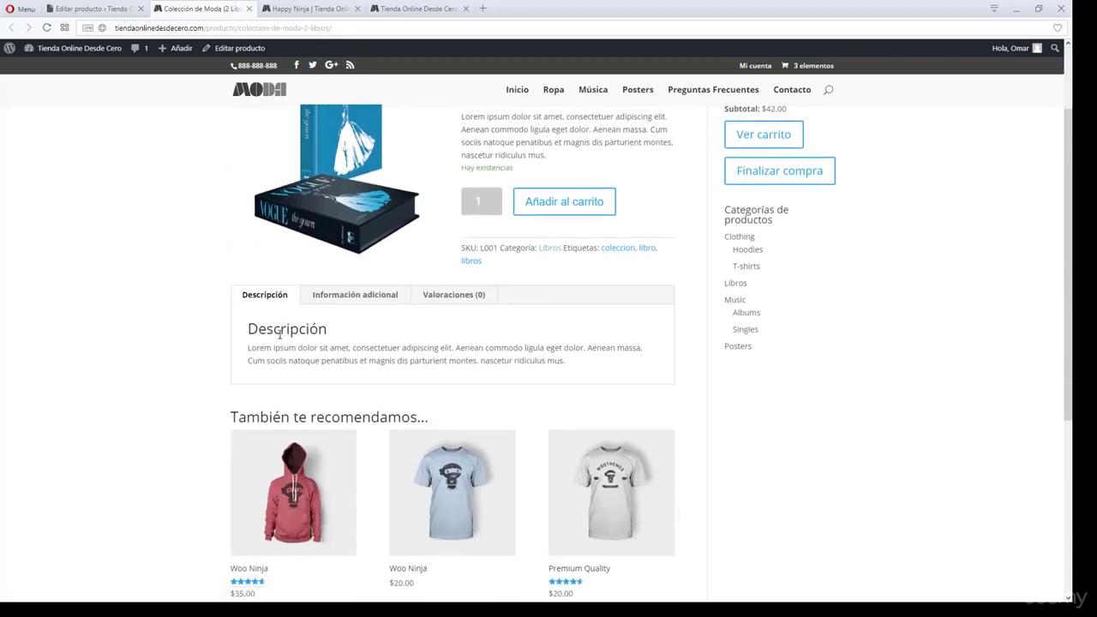
left_click(355, 300)
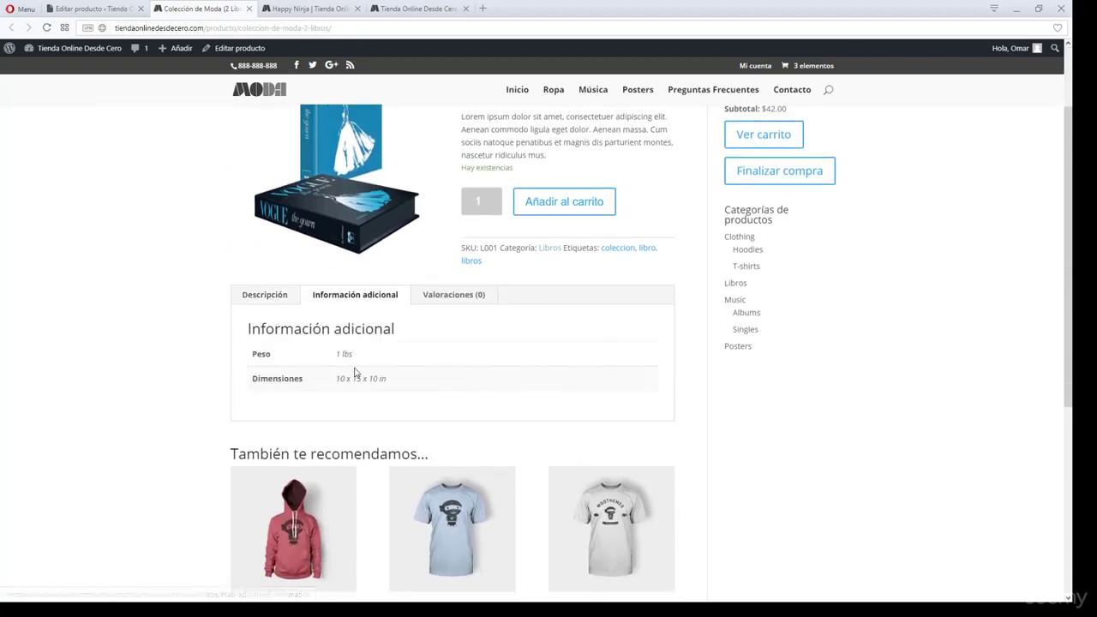
left_click_drag(251, 335, 408, 385)
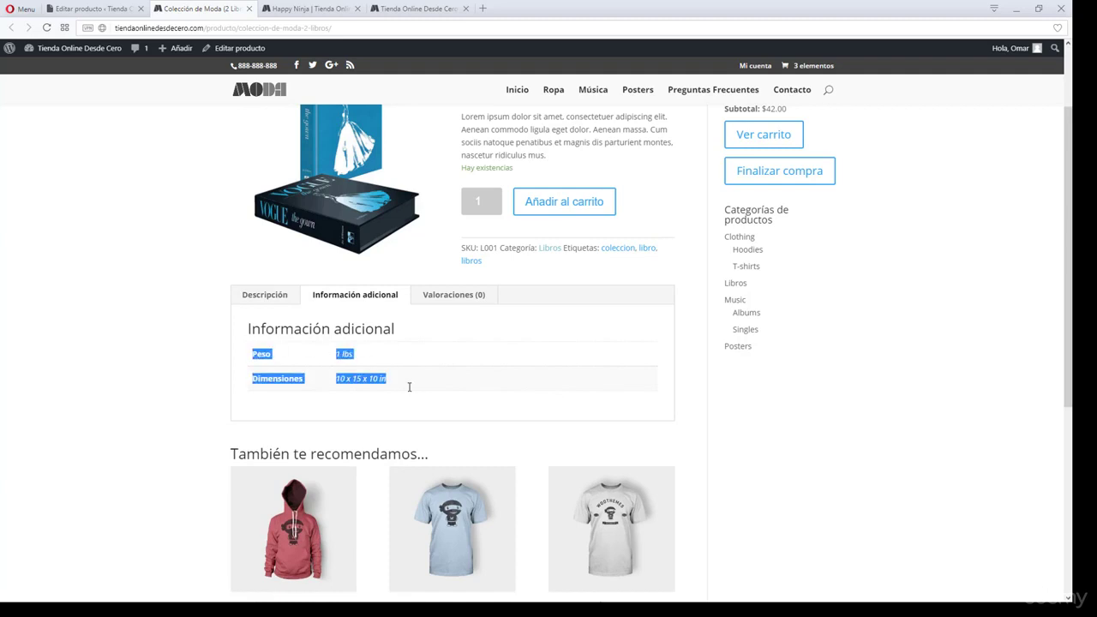
left_click(324, 388)
Step: Submit a five-star review for the product with the text "Excelente libro!"
left_click(440, 297)
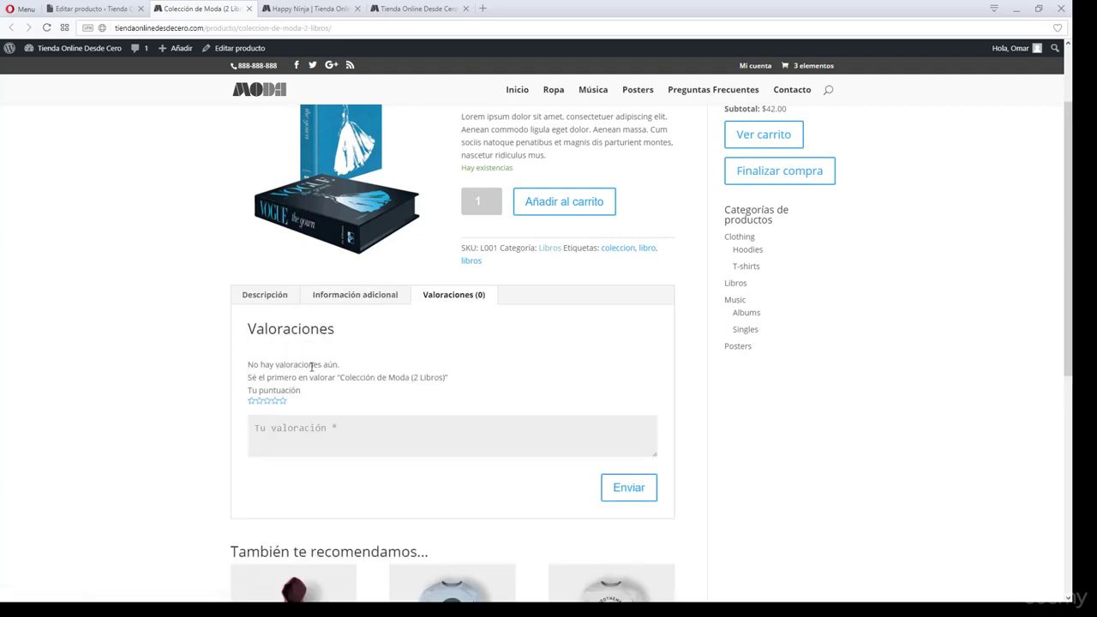
left_click(283, 401)
left_click(316, 436)
type("Excelente libro!")
left_click(629, 487)
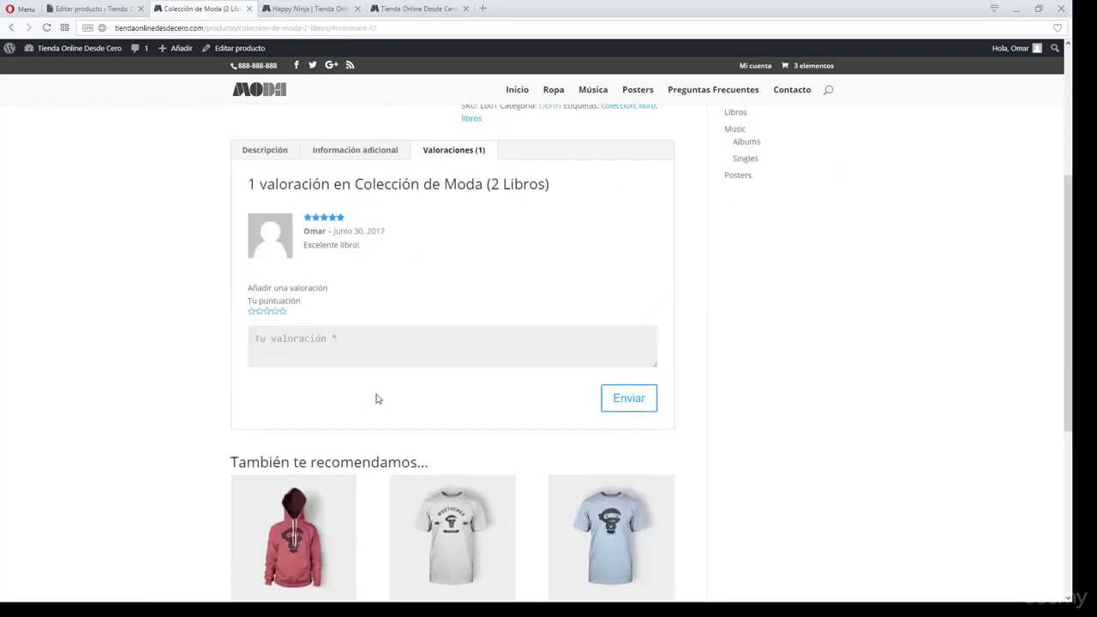
Step: Examine the recommended products on the store page, and compare them with the linked products in the product editor
scroll(322, 411, "down", 5)
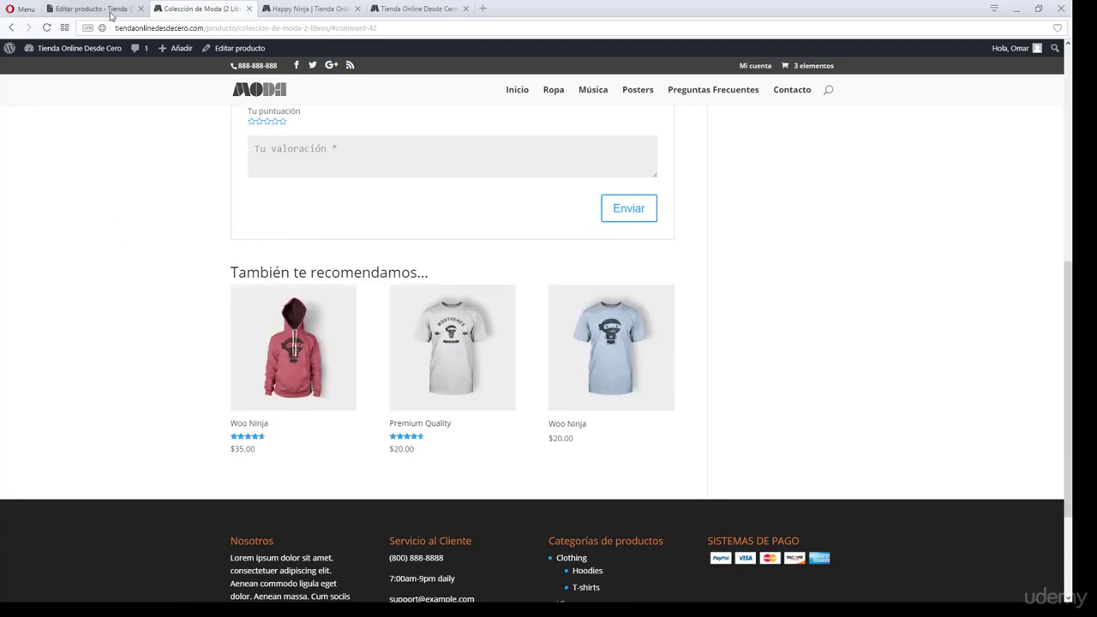
left_click(93, 9)
scroll(219, 257, "up", 3)
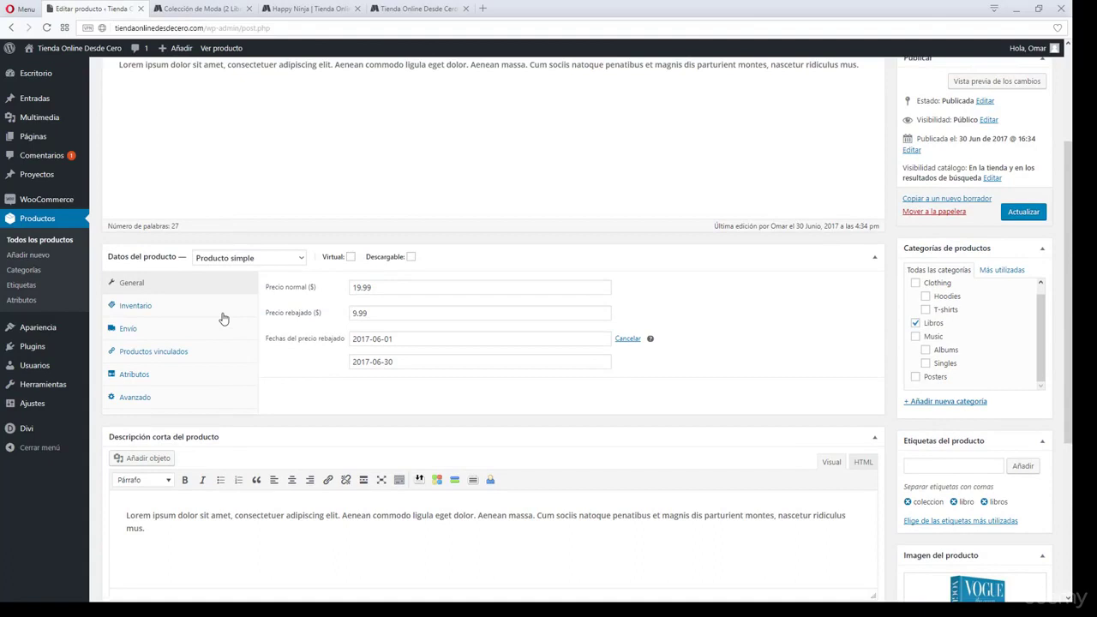
left_click(158, 354)
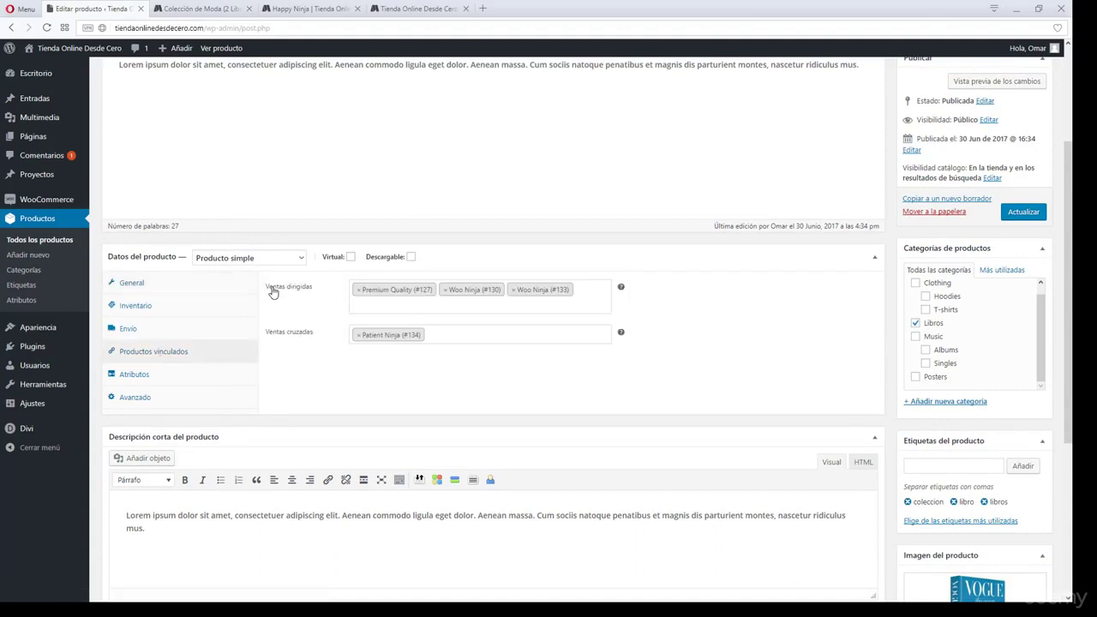
Step: Add one Colección de Moda (2 Libros) to the cart from its store page and open the cart
left_click(201, 9)
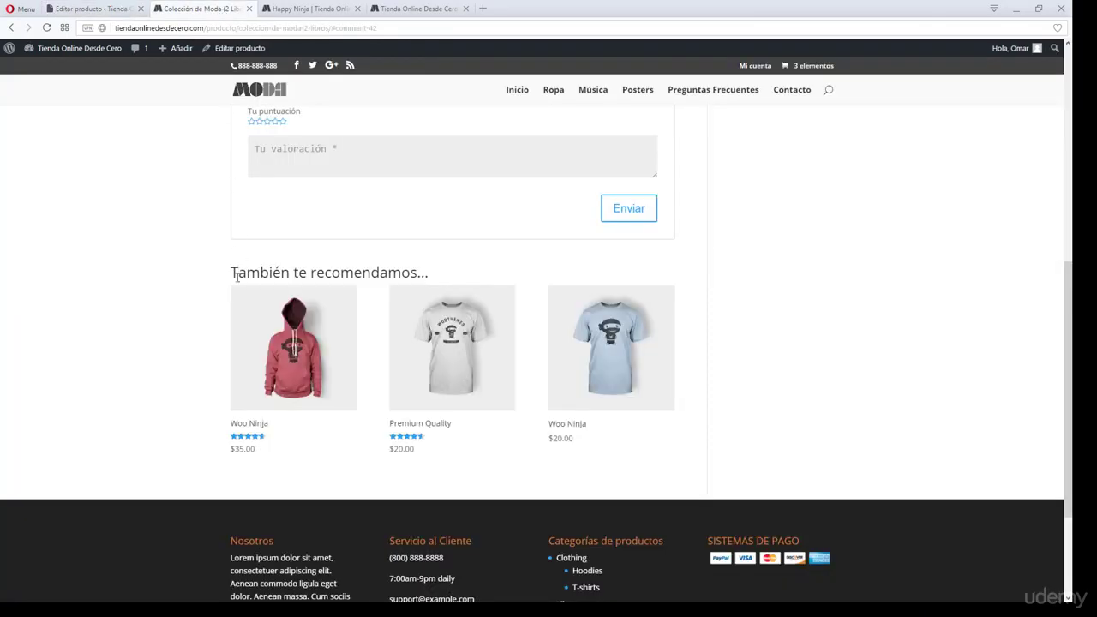
scroll(538, 338, "up", 5)
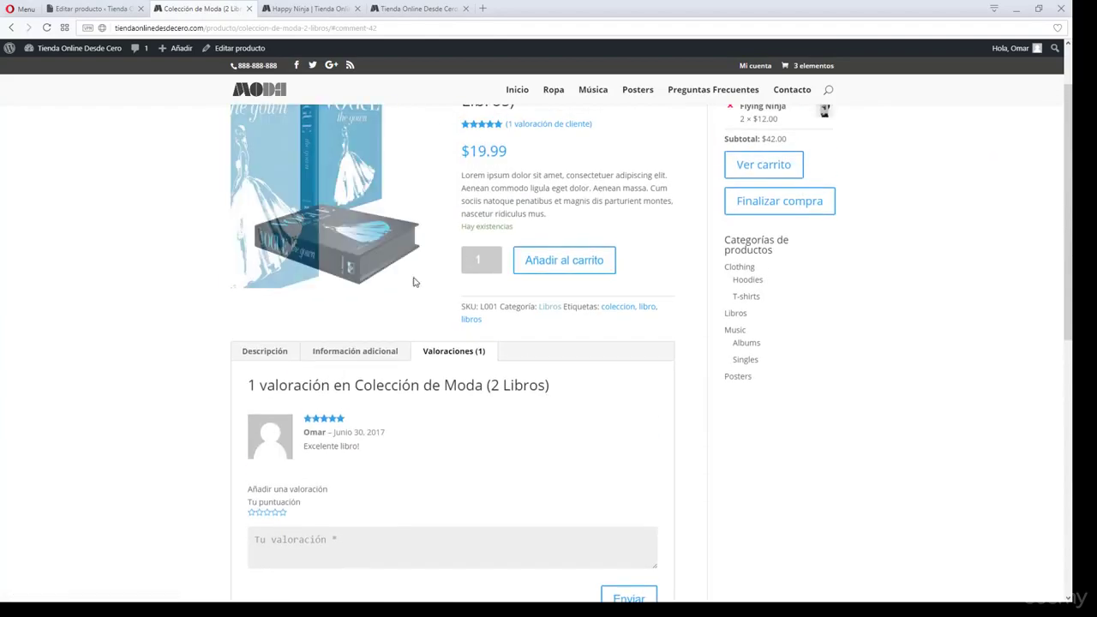
scroll(440, 224, "down", 3)
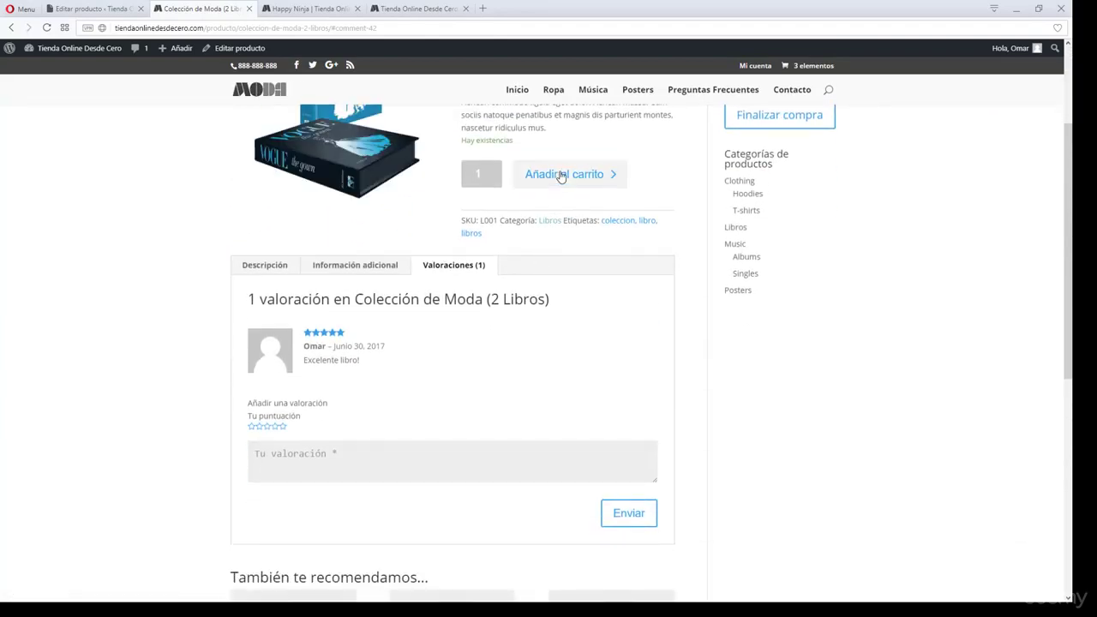
left_click(539, 175)
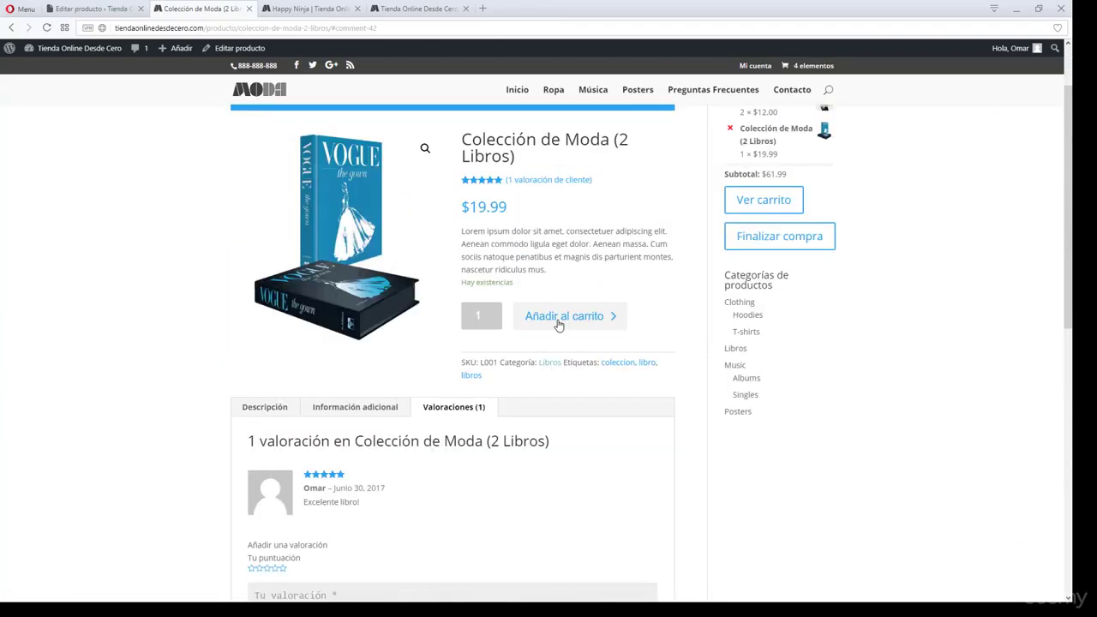
left_click(766, 212)
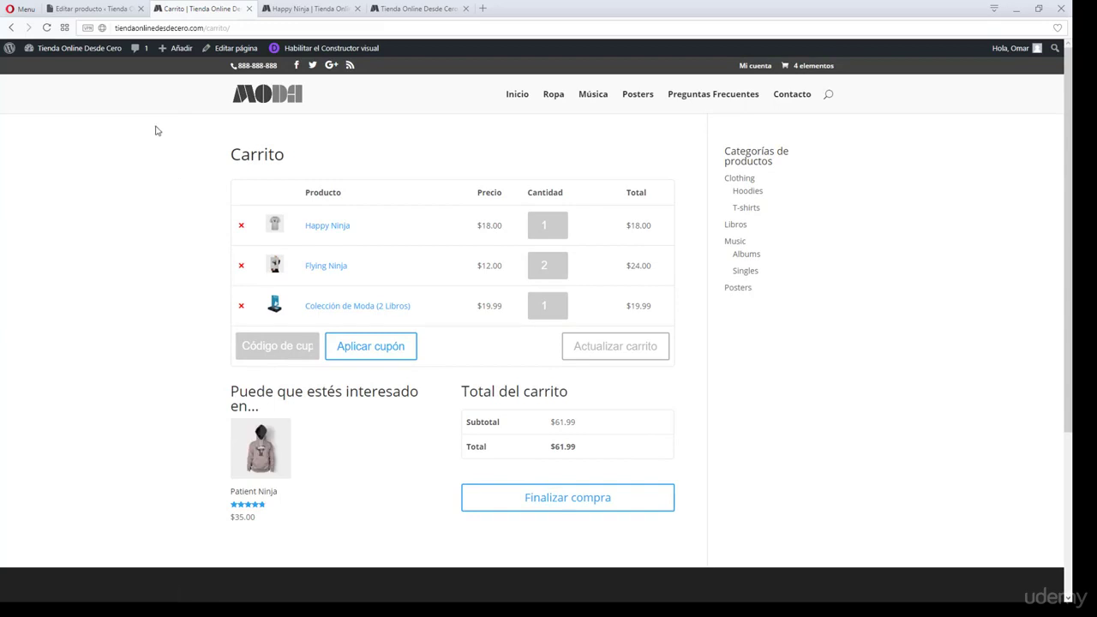
Step: Compare the cart page's suggested product with the Ventas cruzadas entry in the product editor's linked products
left_click(120, 8)
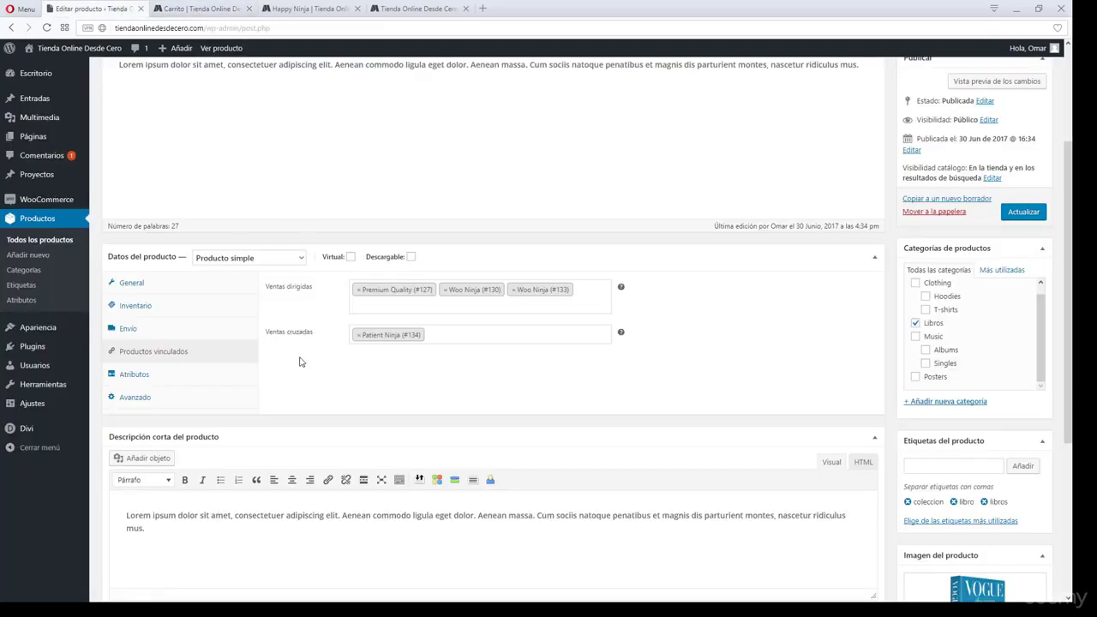
left_click(199, 9)
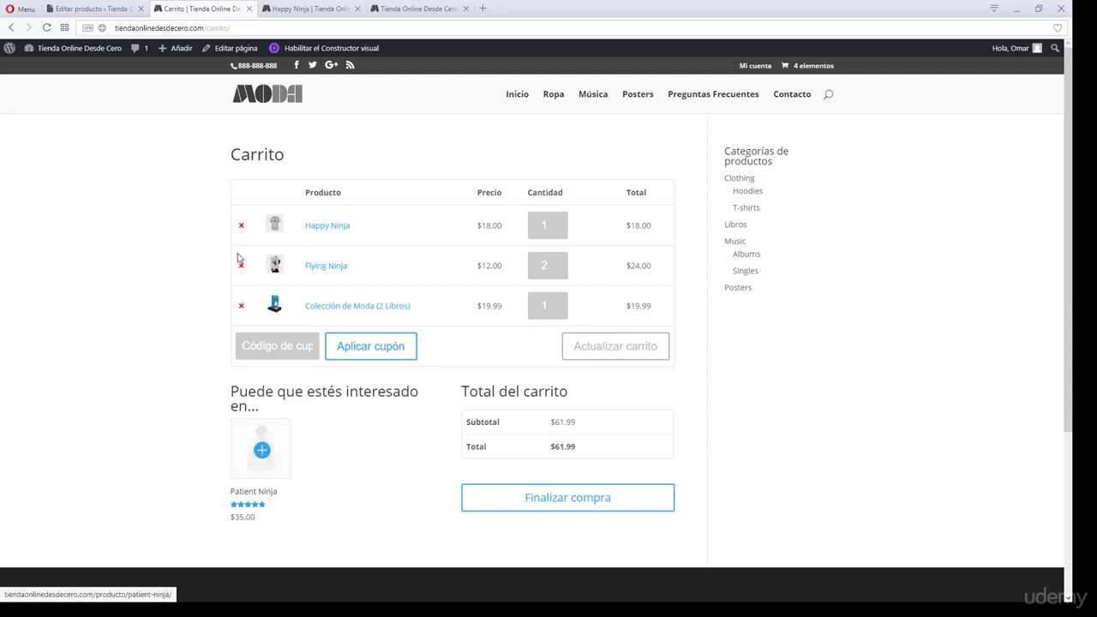
left_click(90, 9)
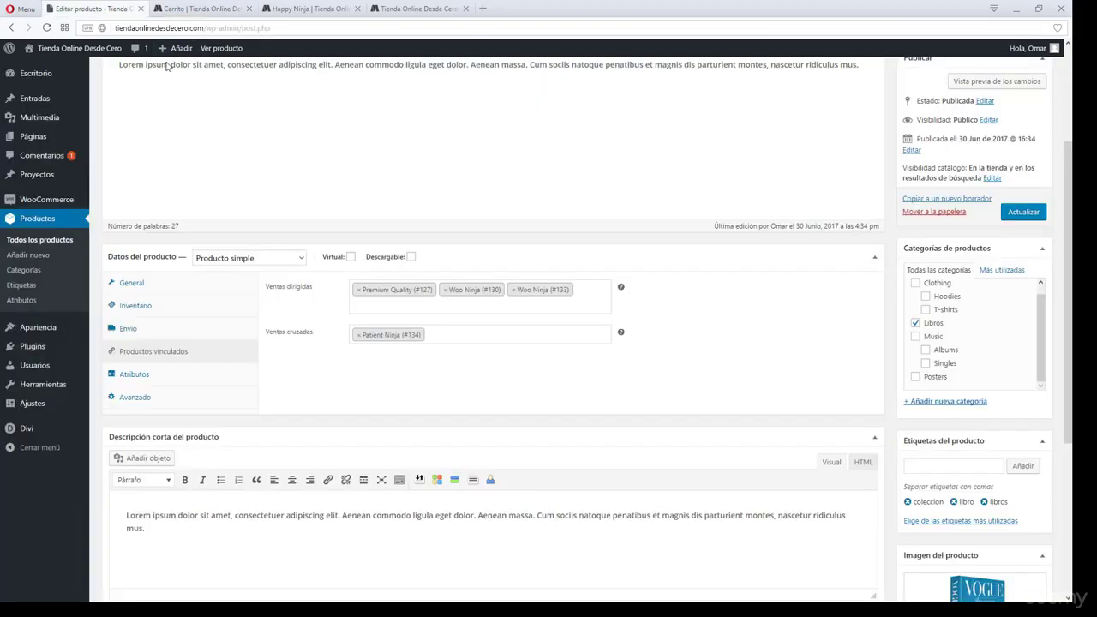
left_click(201, 9)
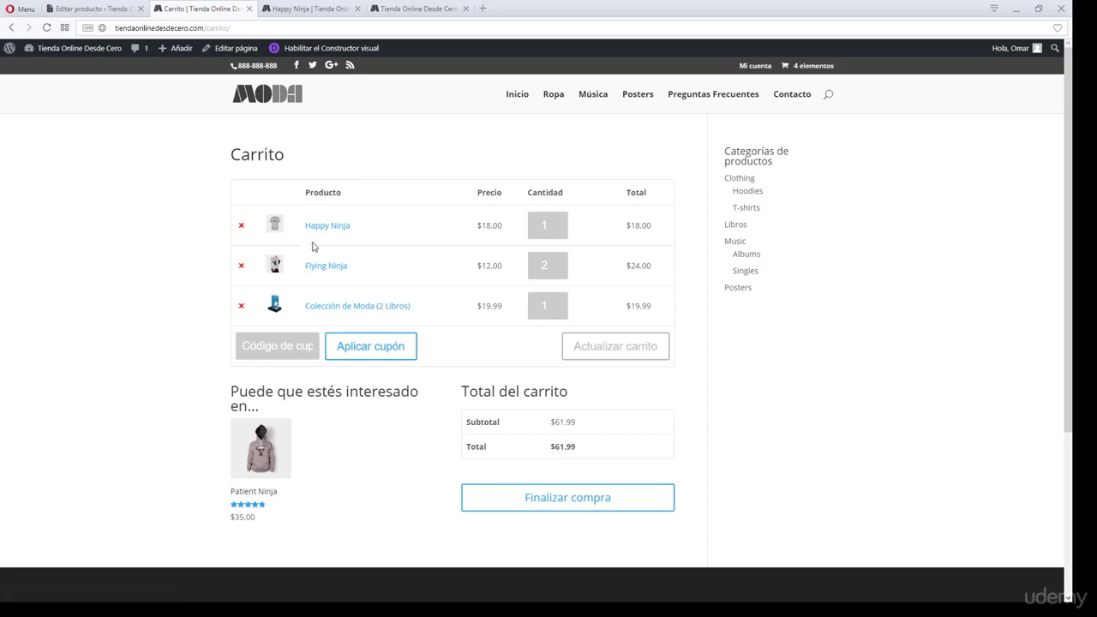
left_click(90, 9)
scroll(287, 268, "up", 5)
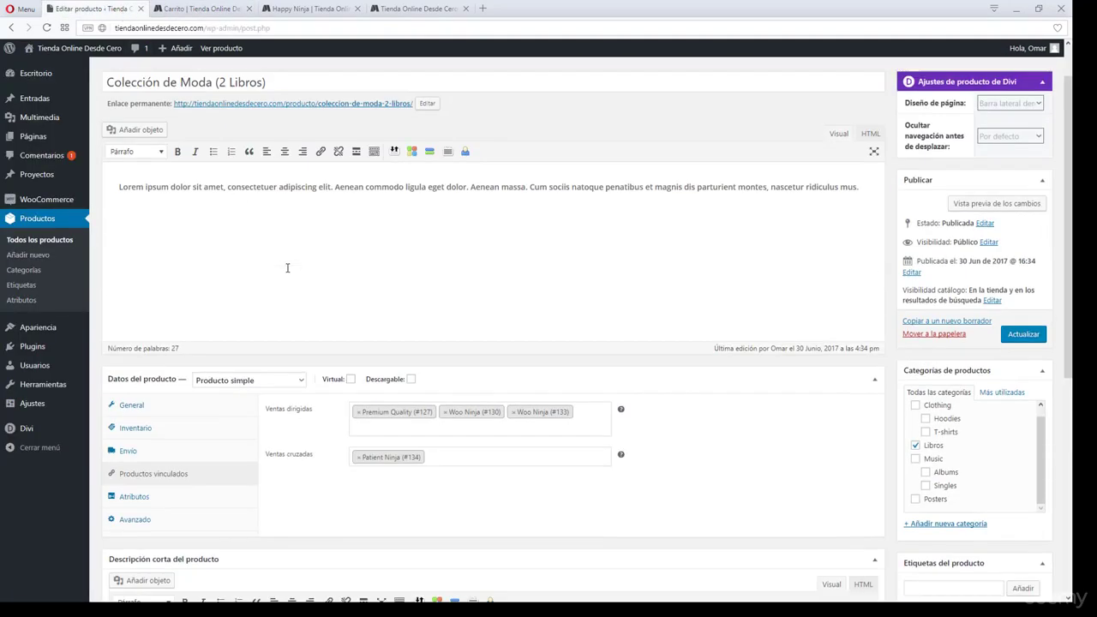